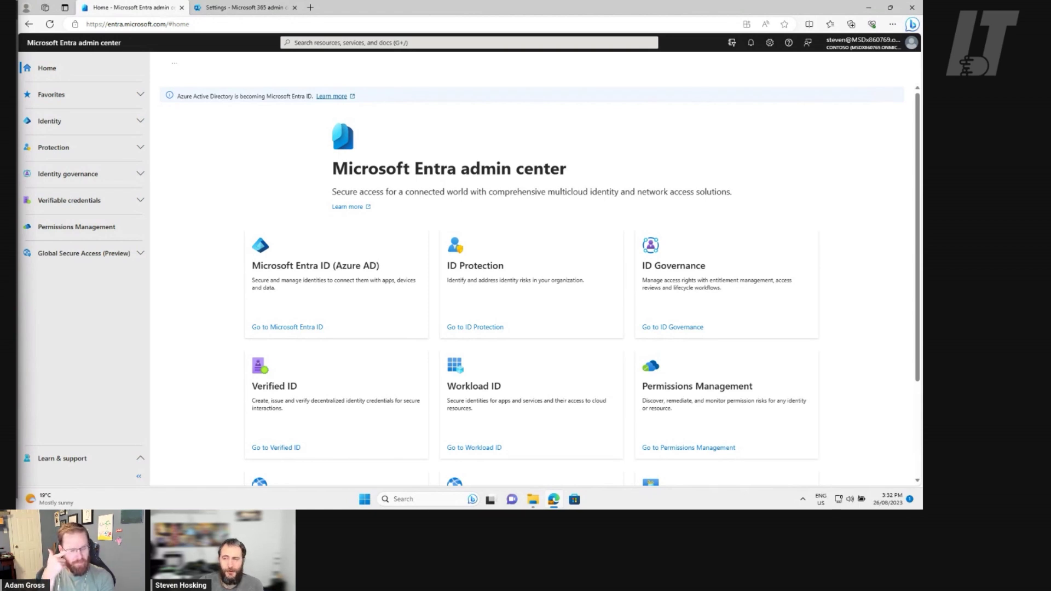
Open Company branding under Identity's User experiences section in Microsoft Entra
left_click(65, 122)
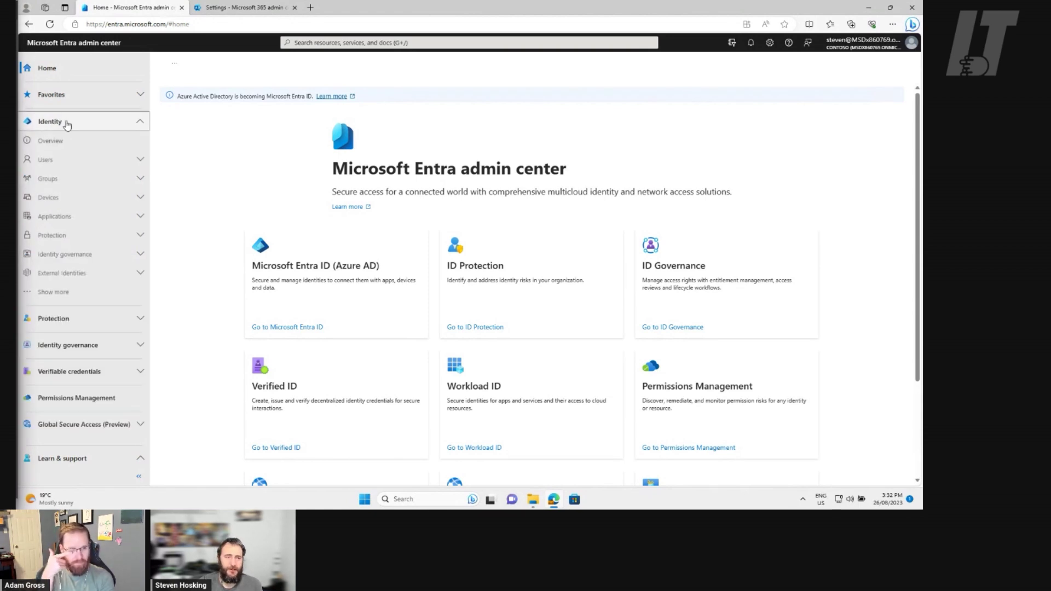
left_click(71, 293)
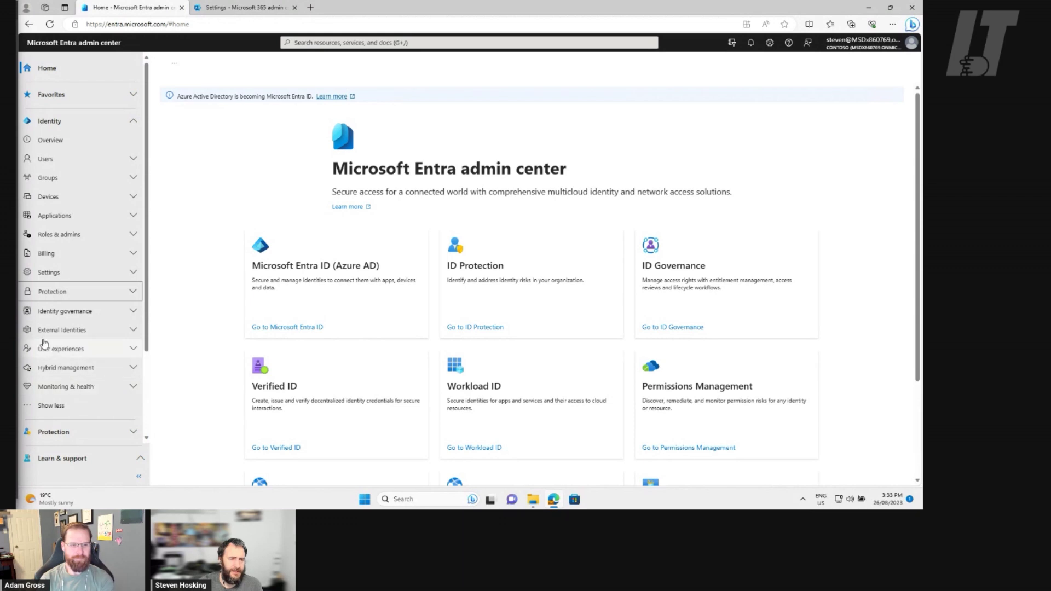
left_click(109, 349)
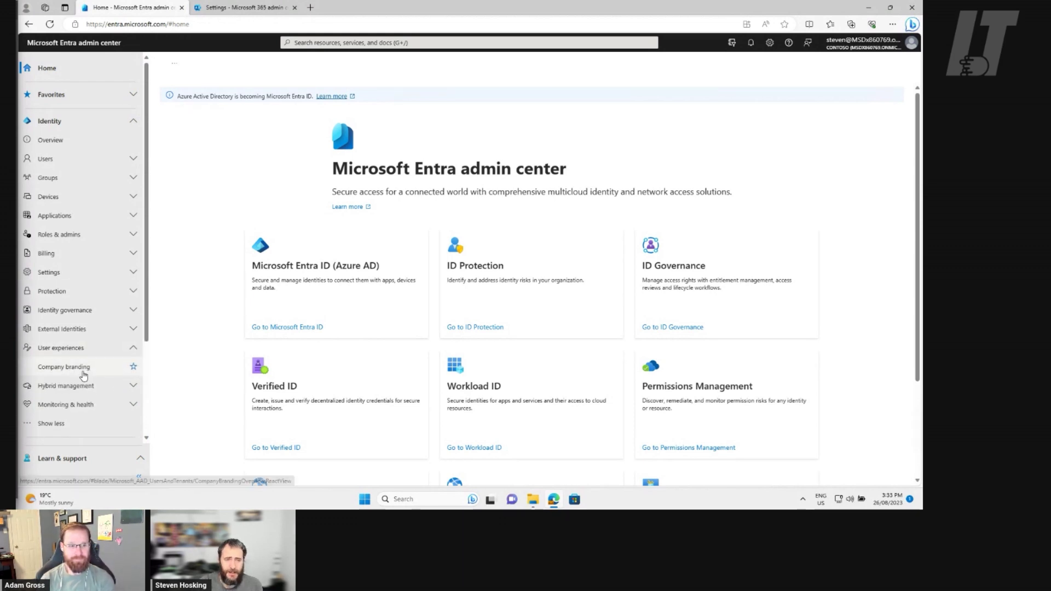
left_click(83, 374)
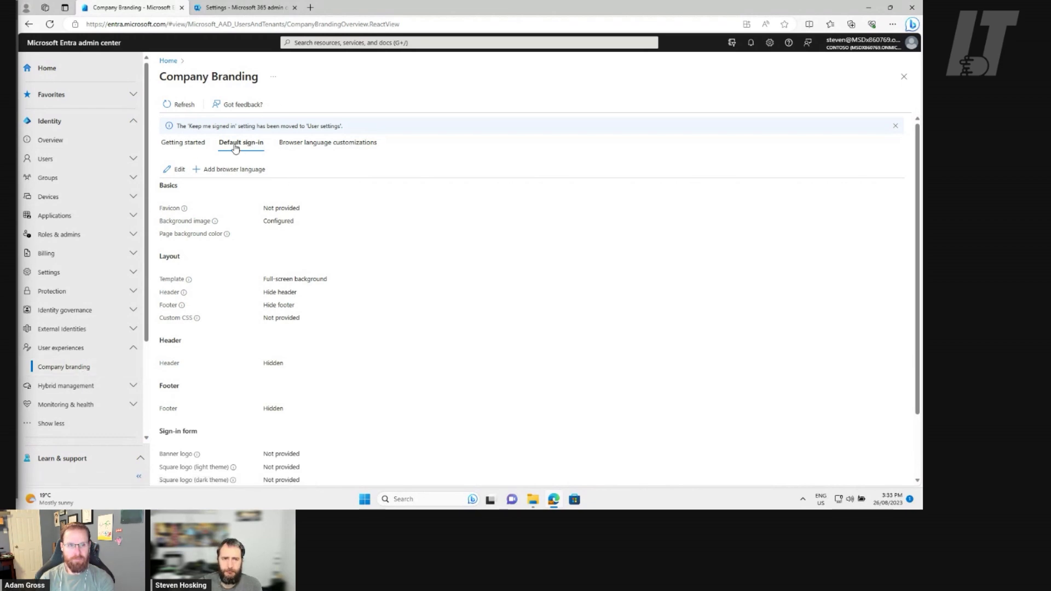
Open the Edit default sign-in experience wizard for the default sign-in branding
left_click(179, 169)
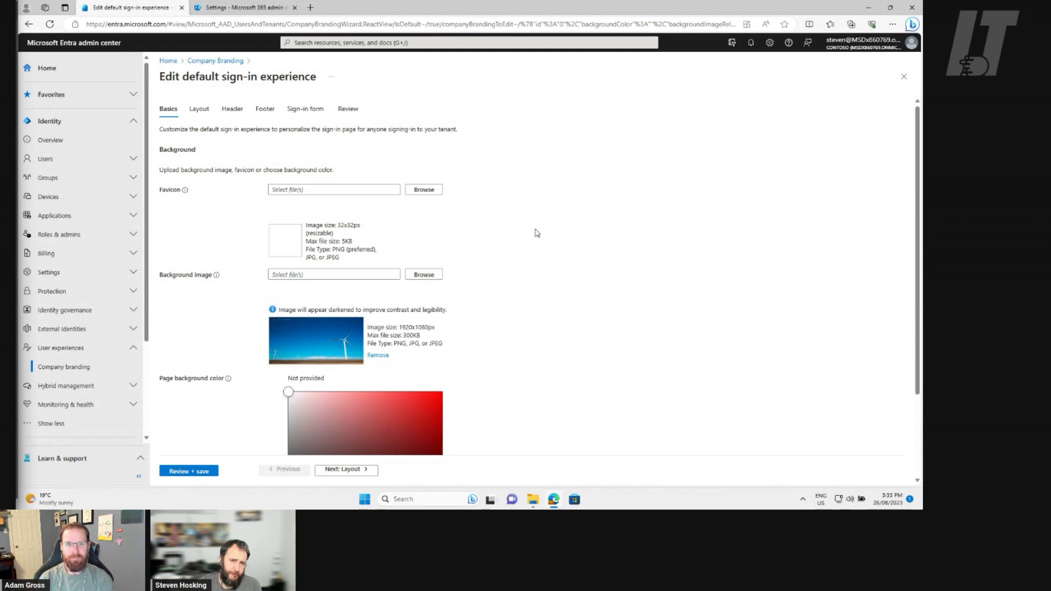
Check which file types the favicon upload accepts
left_click(431, 191)
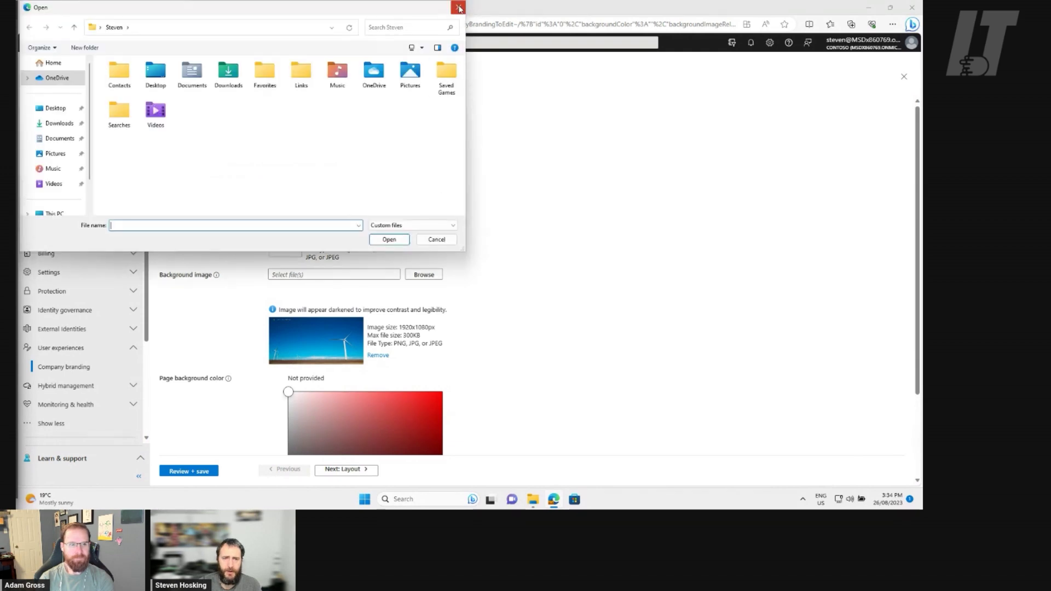
left_click(459, 8)
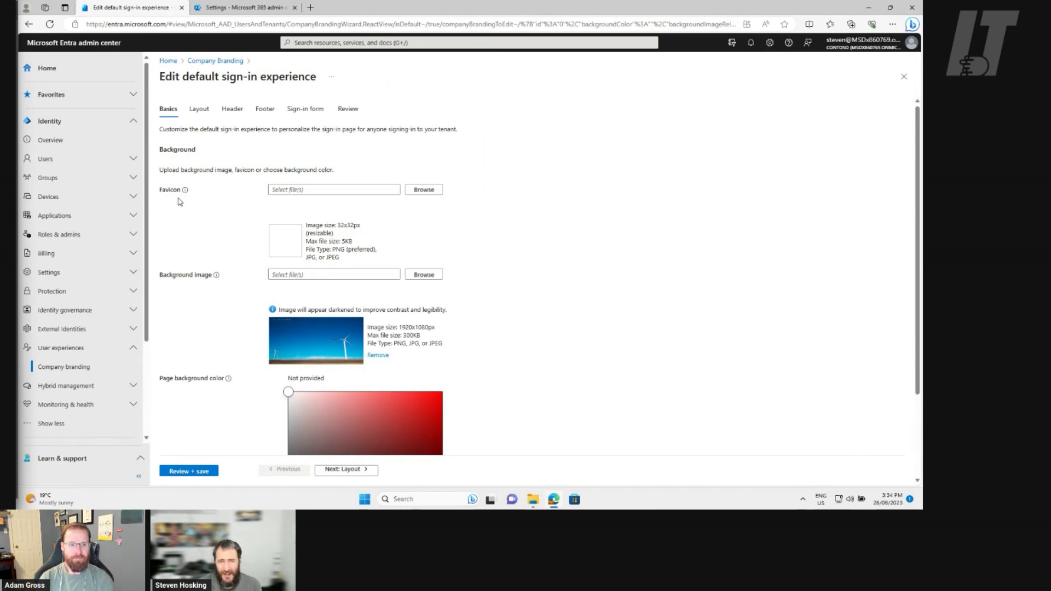
mouse_move(186, 192)
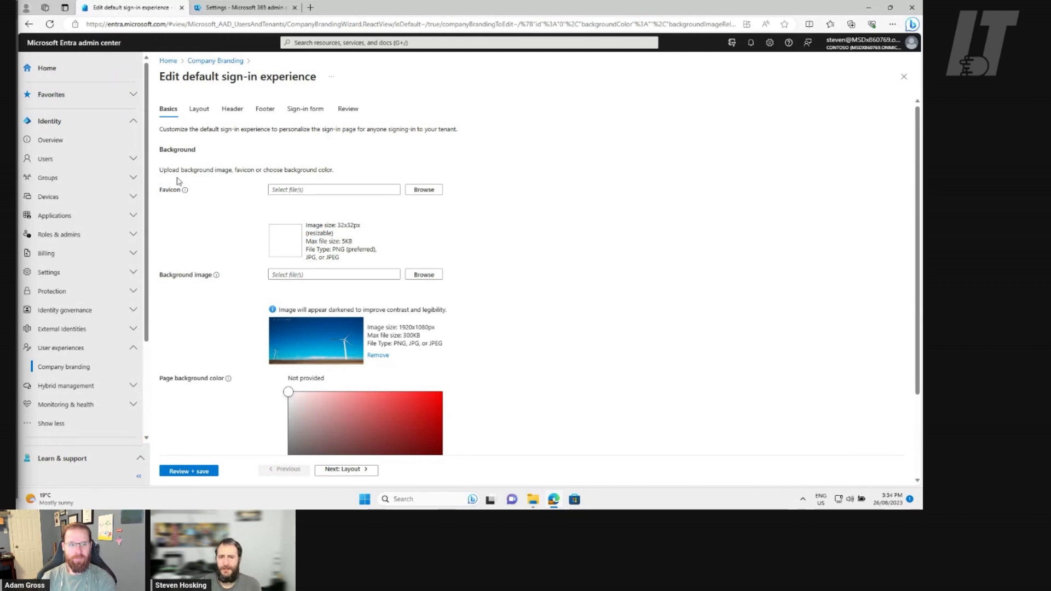
left_click_drag(316, 249, 308, 217)
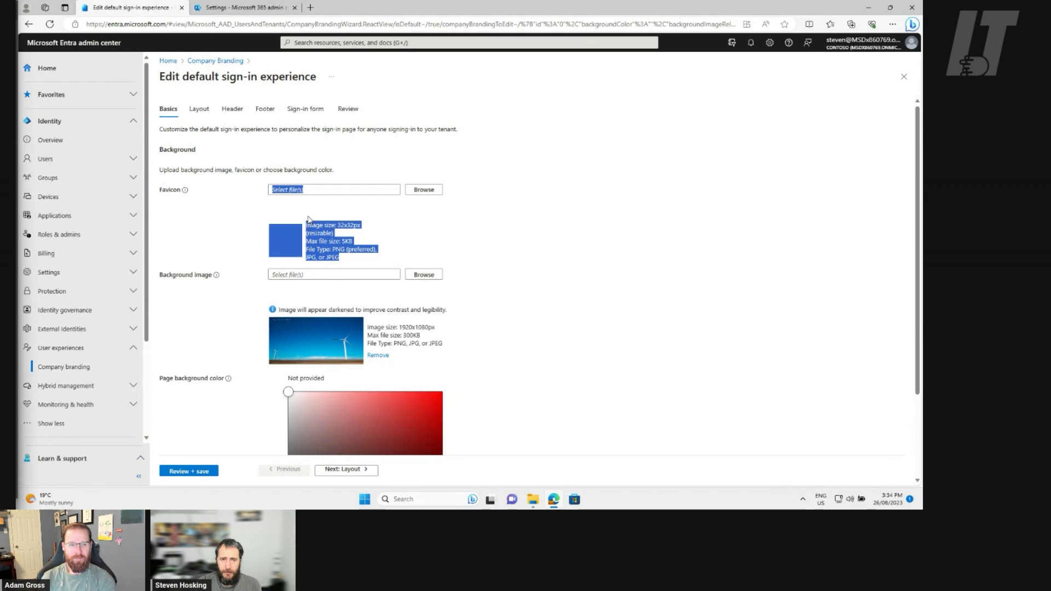
left_click(373, 246)
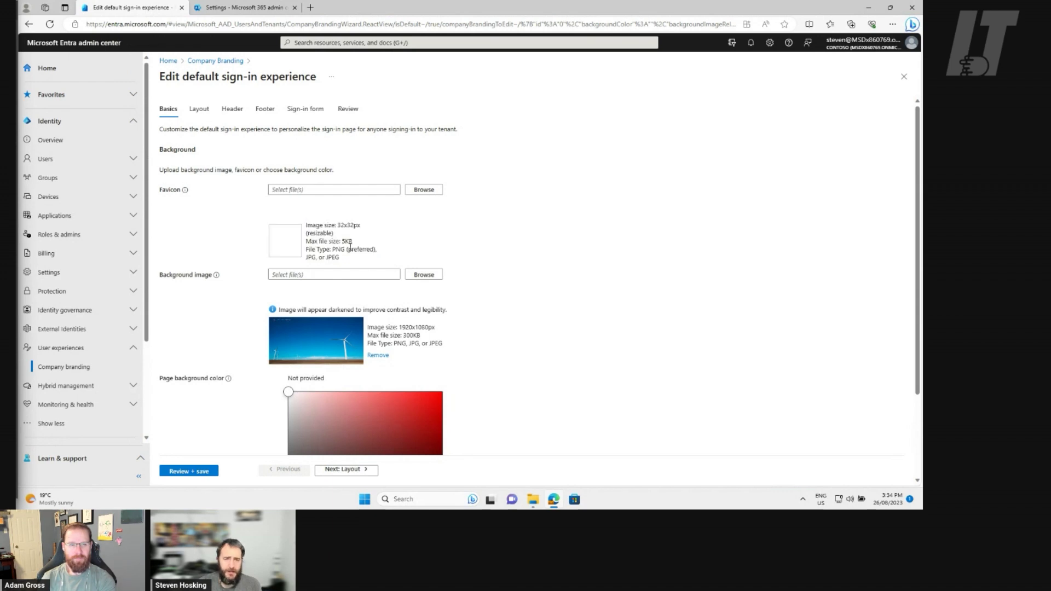
left_click_drag(389, 258, 310, 249)
left_click(384, 258)
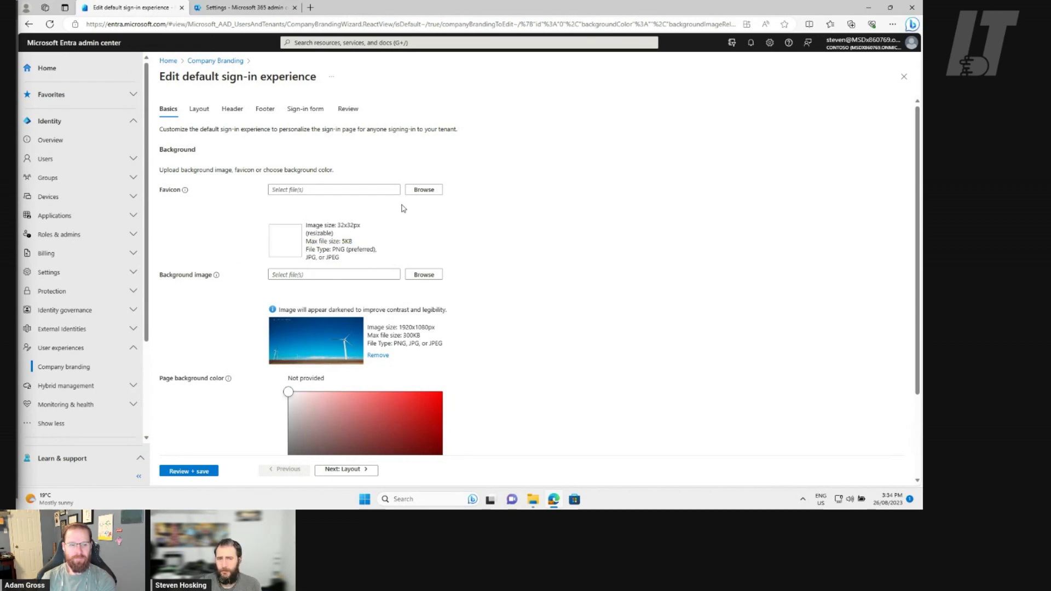
Upload favicon.png and BackgroundImage.png from the Intune.training Branding folder as favicon and background
left_click(423, 192)
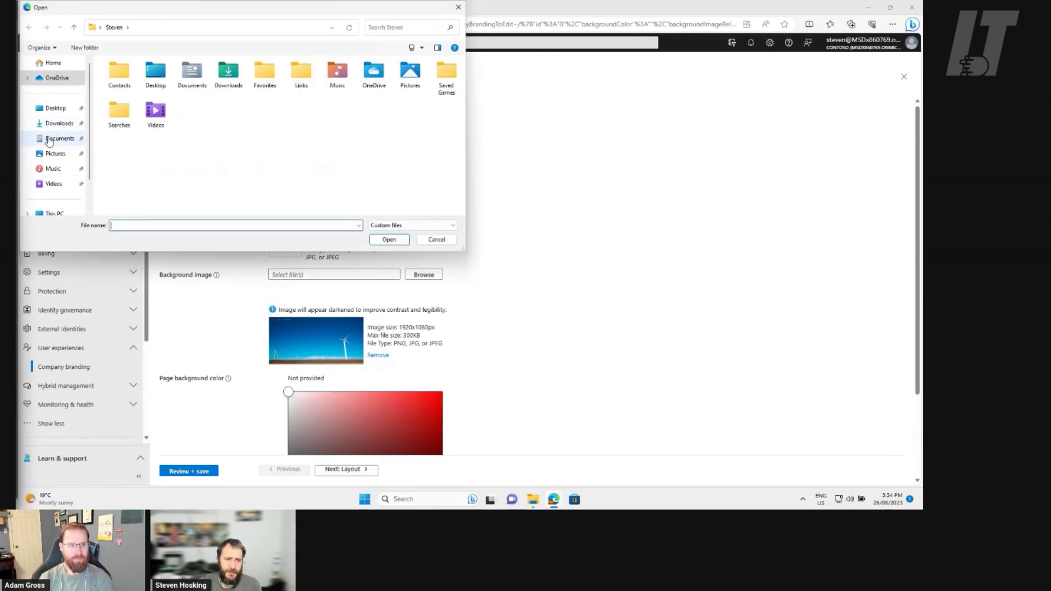
left_click(57, 124)
double_click(126, 92)
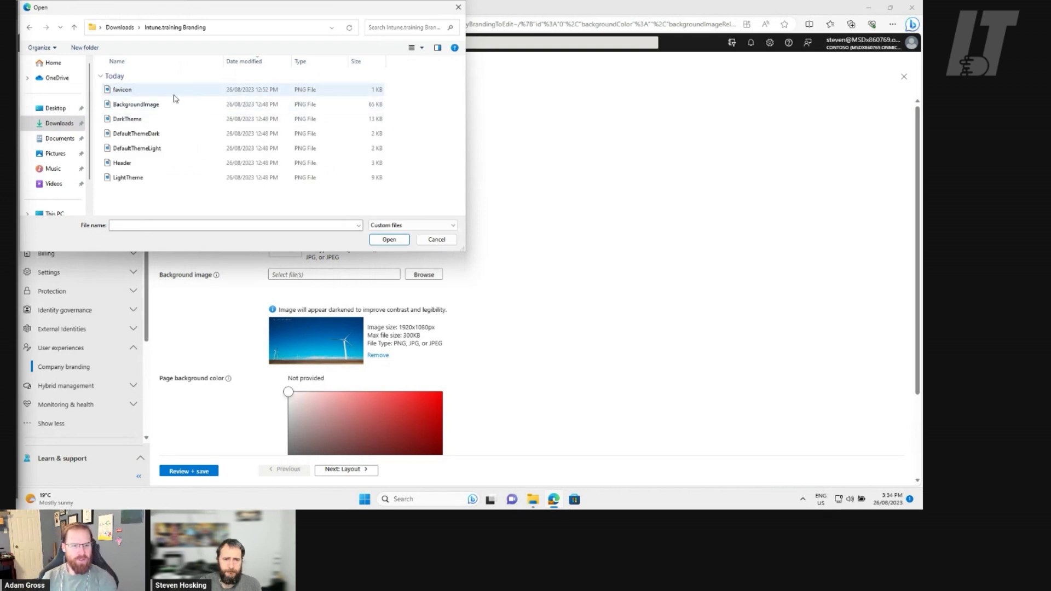
left_click(175, 95)
left_click(389, 240)
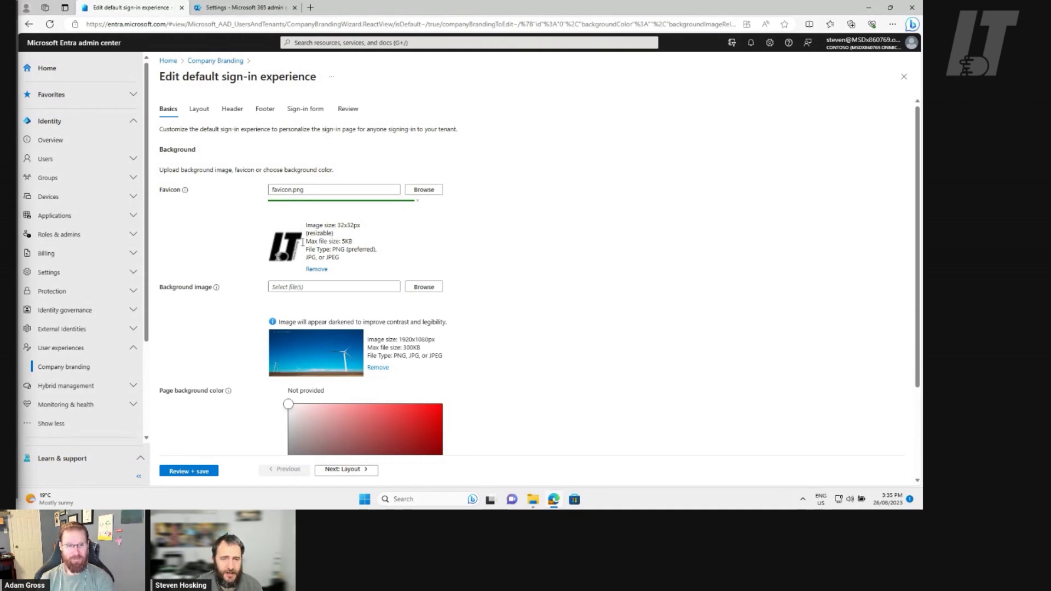
left_click(424, 288)
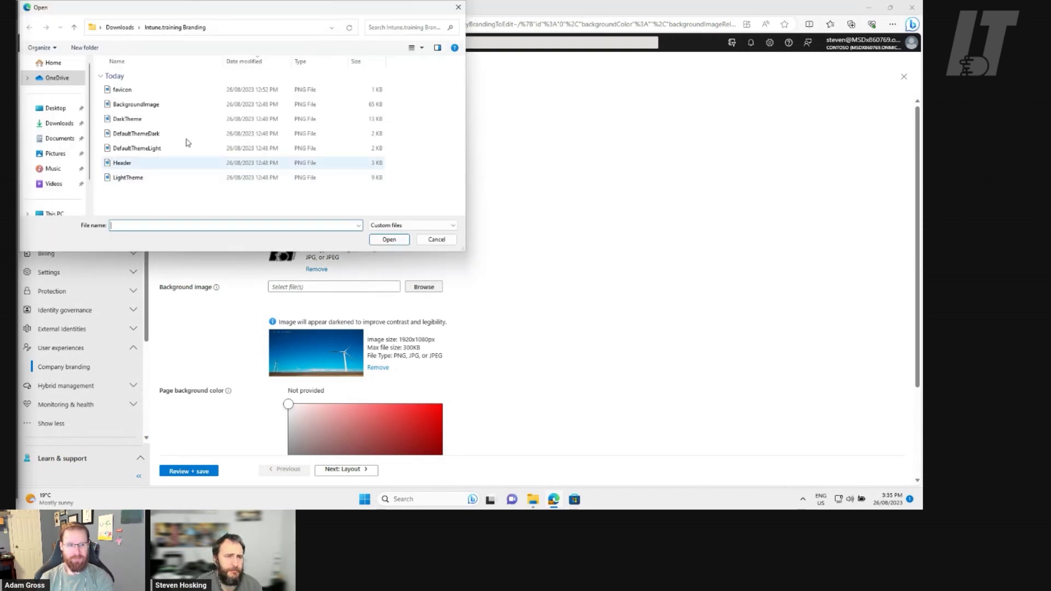
double_click(162, 110)
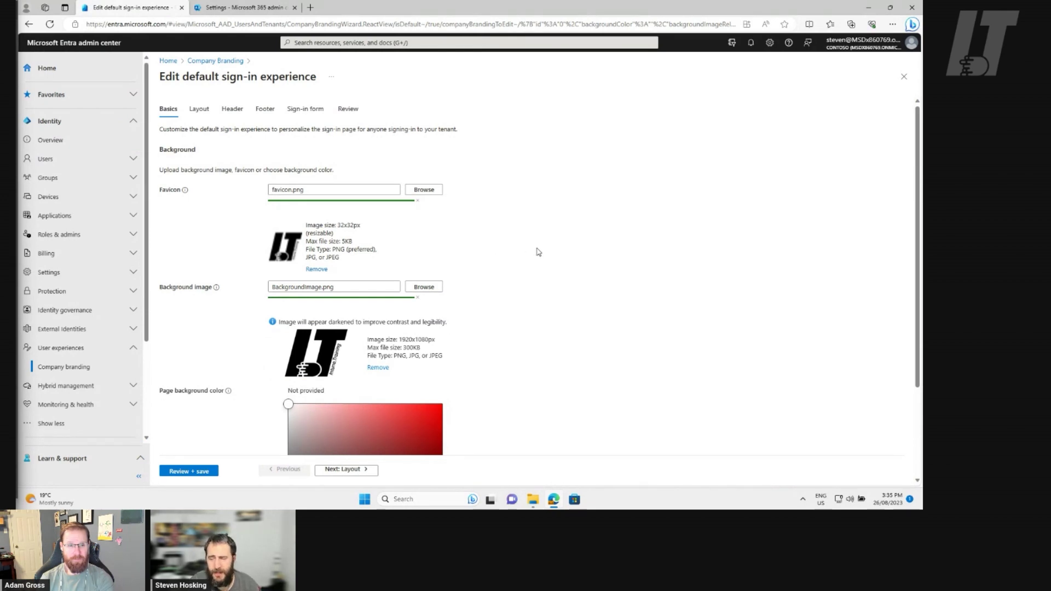
Move the page background colour hue slider toward cyan-blue
scroll(539, 252, "down", 2)
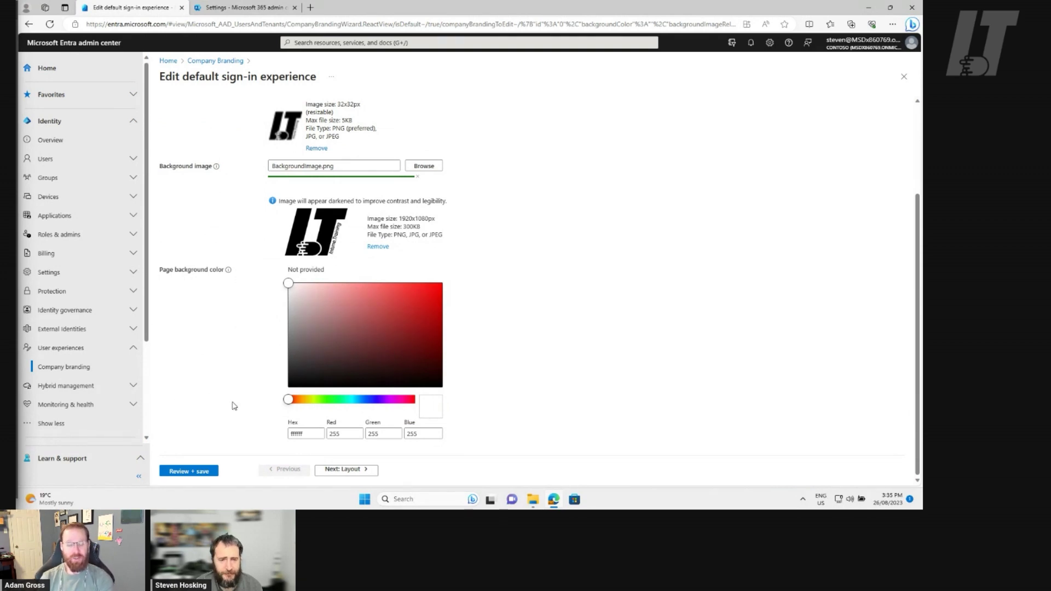
left_click_drag(289, 401, 359, 399)
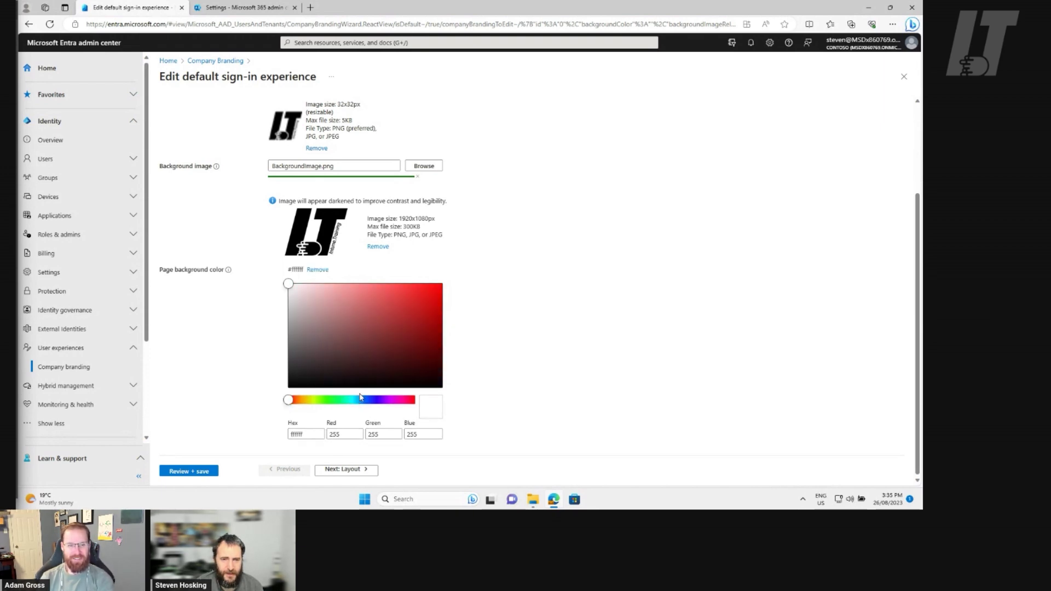
left_click(358, 400)
left_click(356, 399)
left_click(356, 400)
left_click(355, 402)
left_click(354, 400)
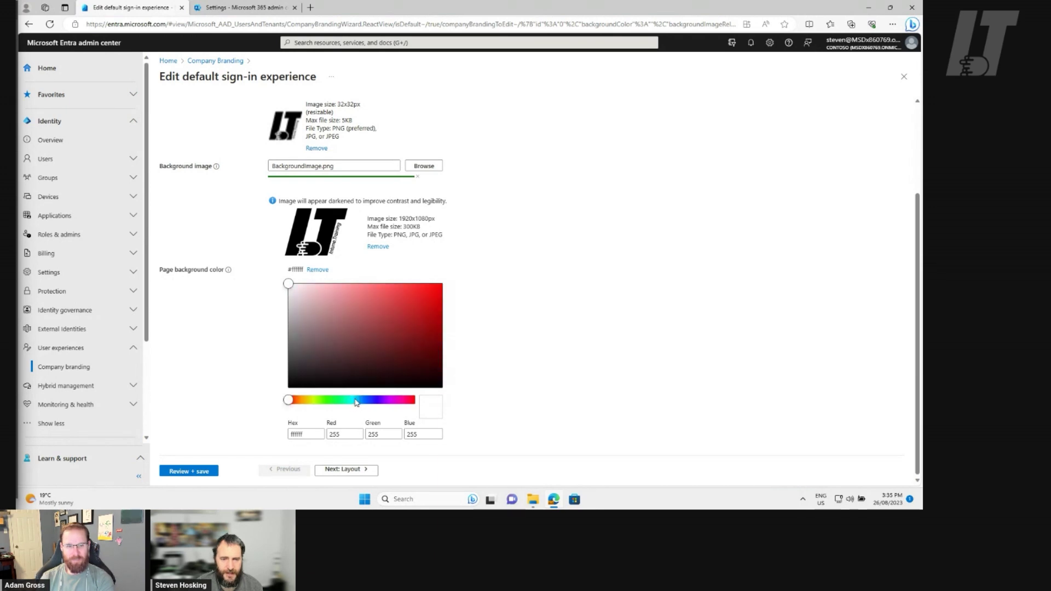
left_click(355, 400)
left_click(356, 400)
left_click(356, 400)
left_click(356, 401)
left_click(356, 401)
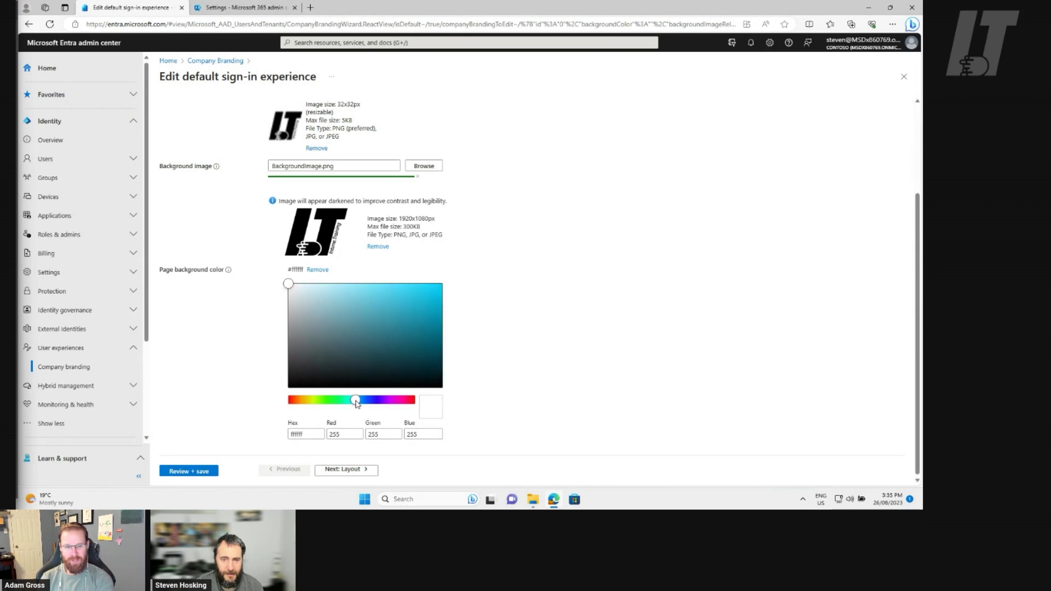
left_click(356, 400)
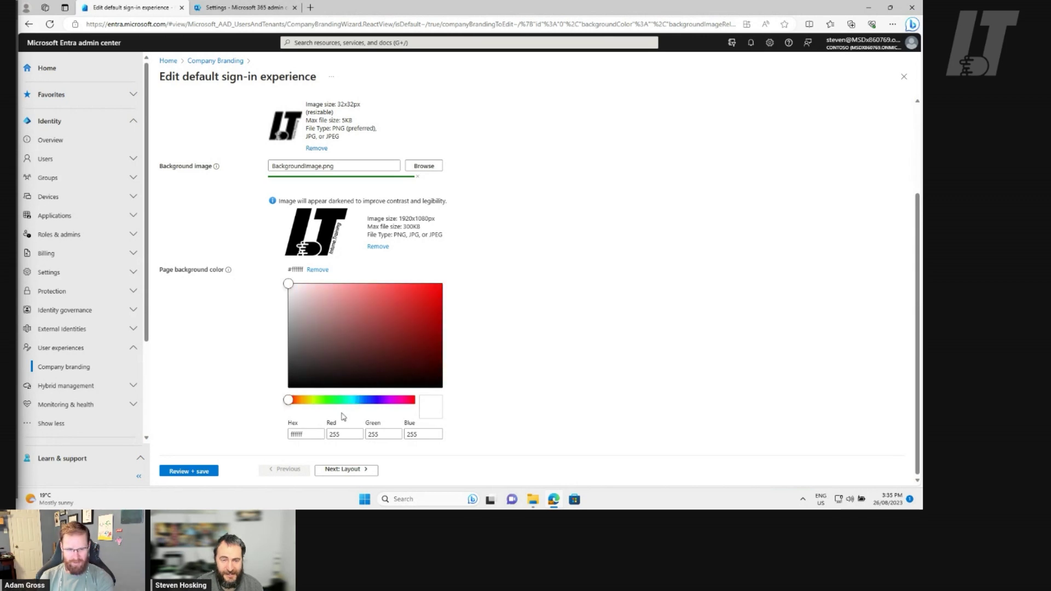
Pick the bright light blue shade #4fd6ff as the page background colour
left_click(289, 287)
left_click(358, 300)
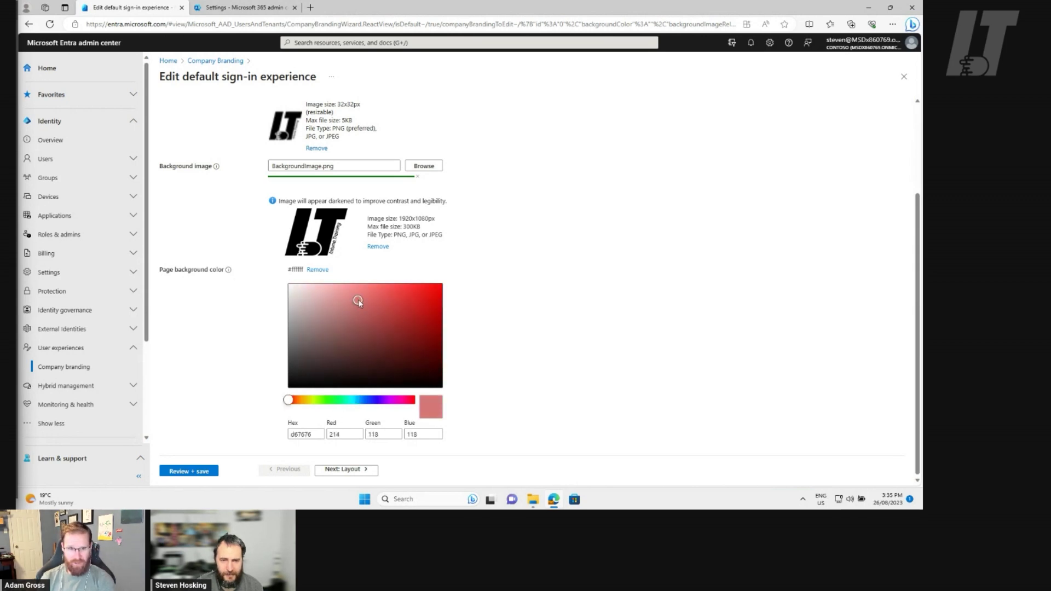
left_click(326, 400)
left_click(352, 400)
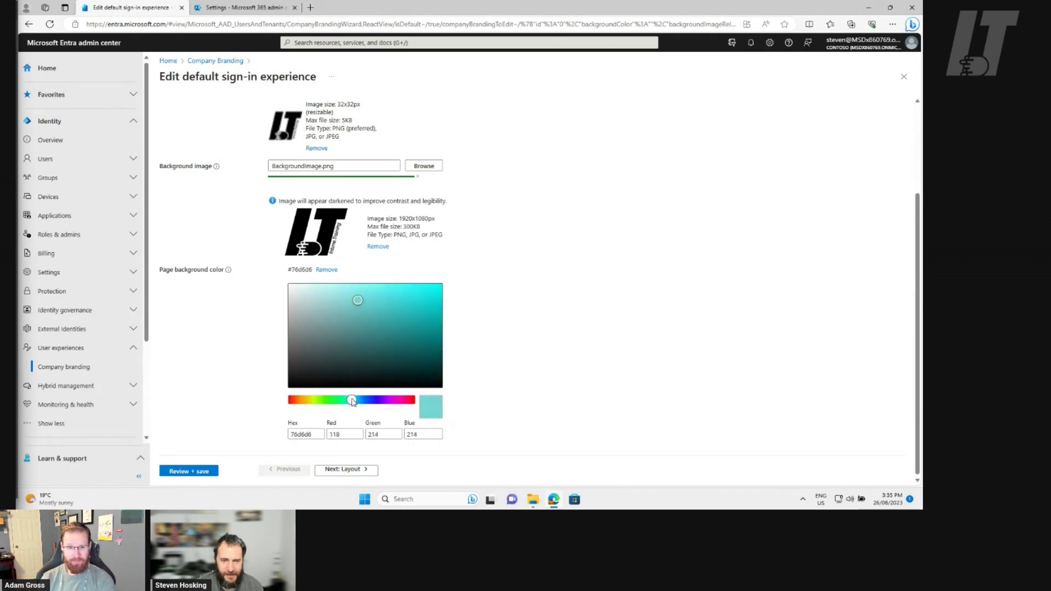
left_click(356, 401)
left_click(356, 301)
left_click_drag(356, 300, 395, 285)
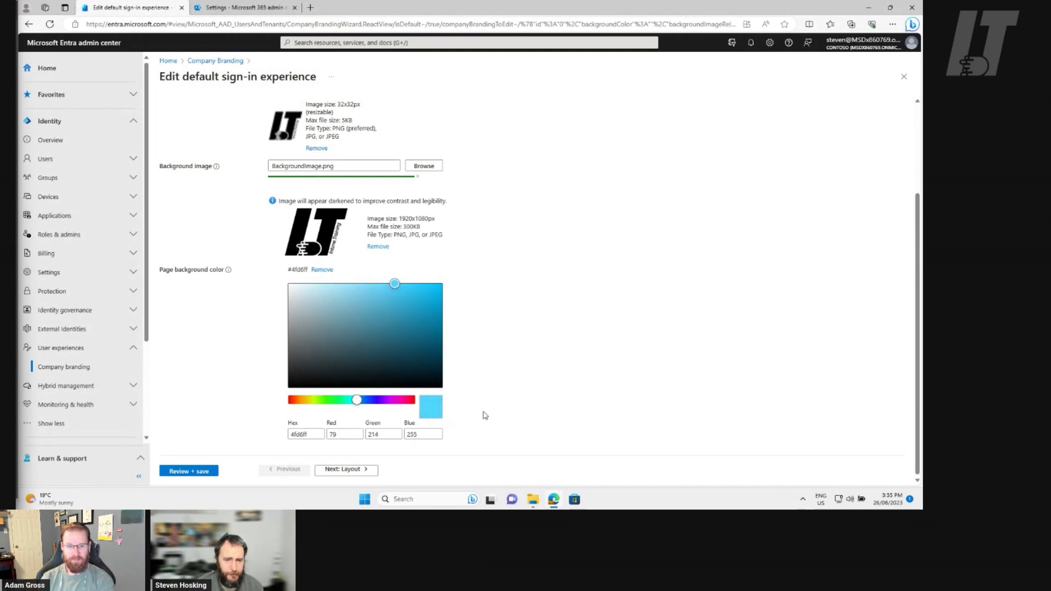
On the Layout step, keep the full-screen background template and show both header and footer
left_click(339, 469)
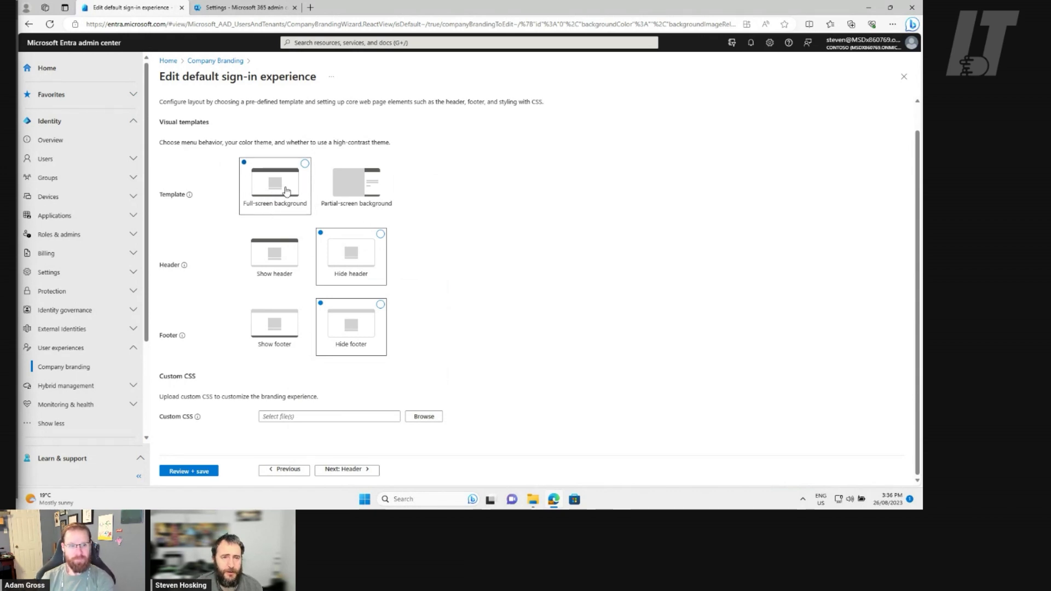
left_click(361, 188)
left_click(267, 189)
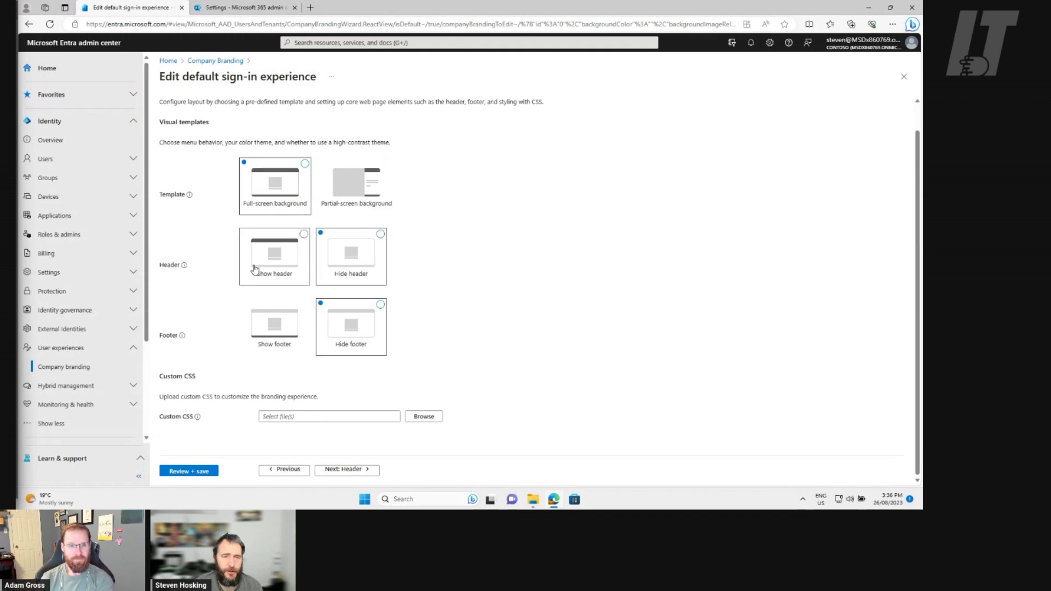
left_click(285, 271)
left_click(283, 337)
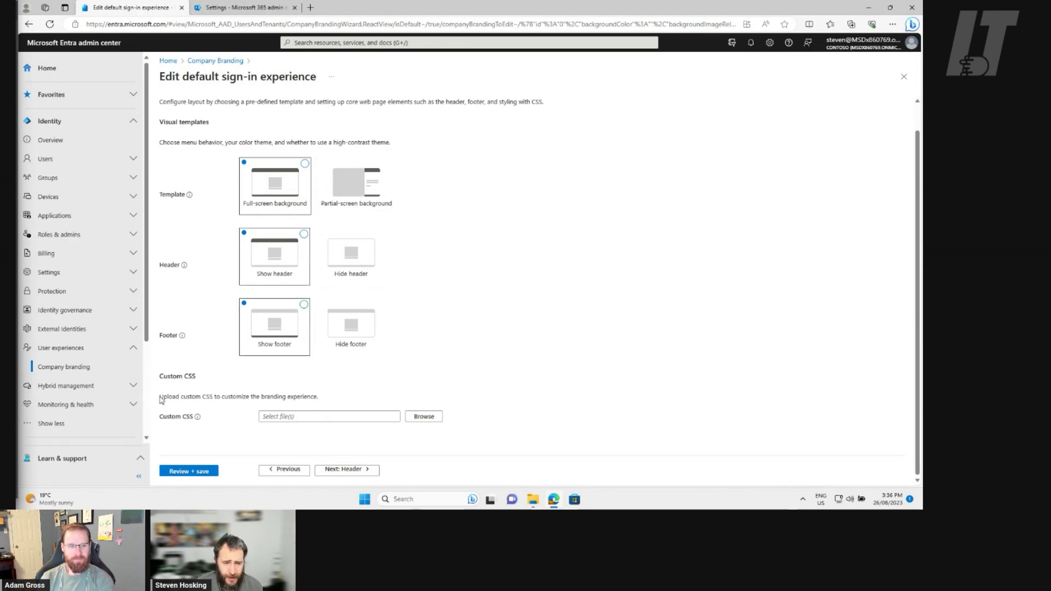
left_click_drag(160, 376, 357, 404)
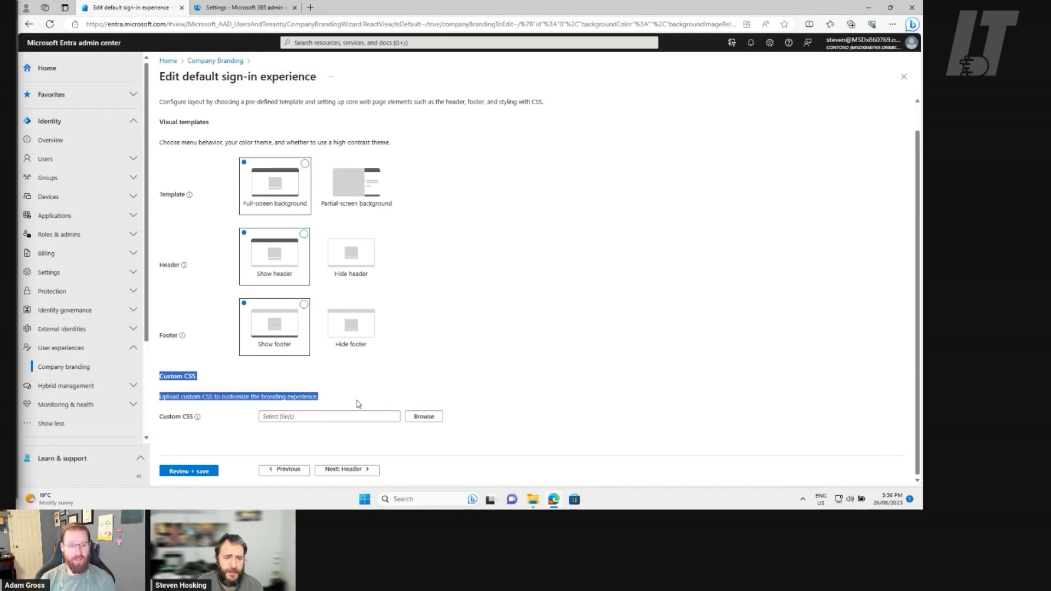
left_click(224, 422)
mouse_move(198, 419)
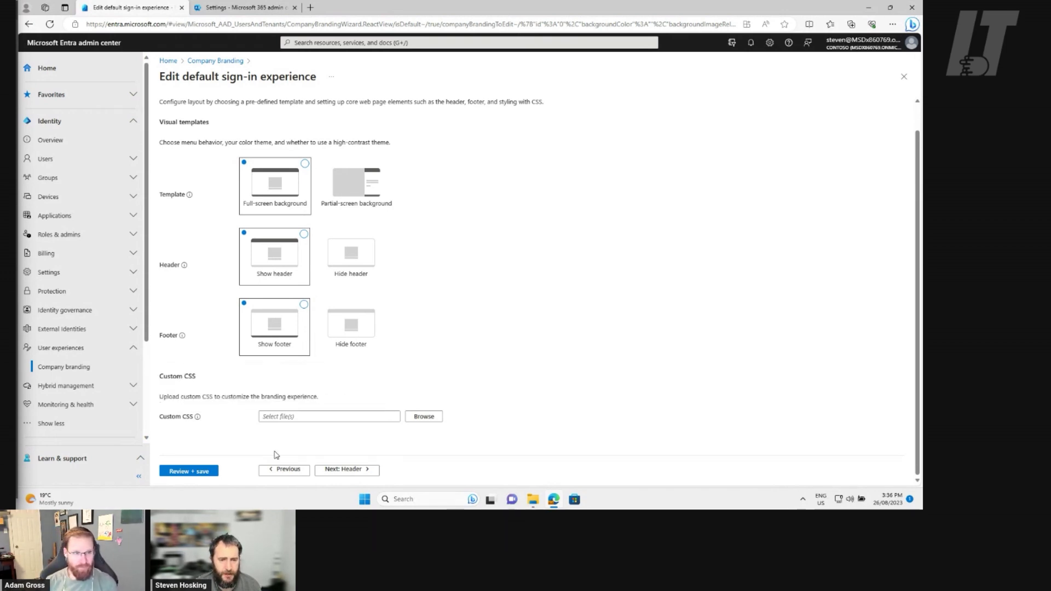
Upload Header.png as the header logo, then continue to the Footer step
left_click(348, 470)
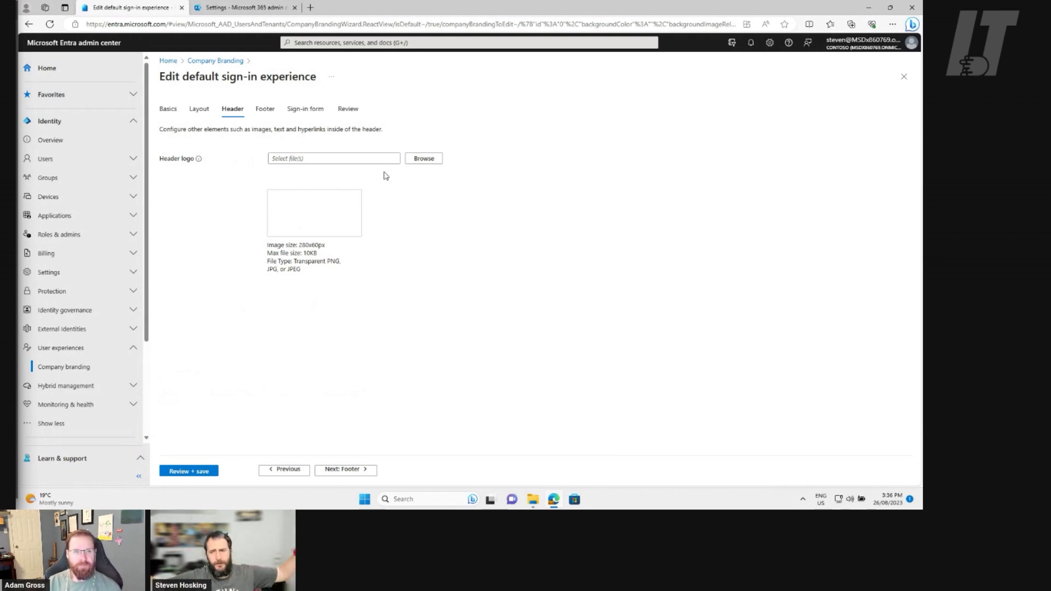
left_click(422, 159)
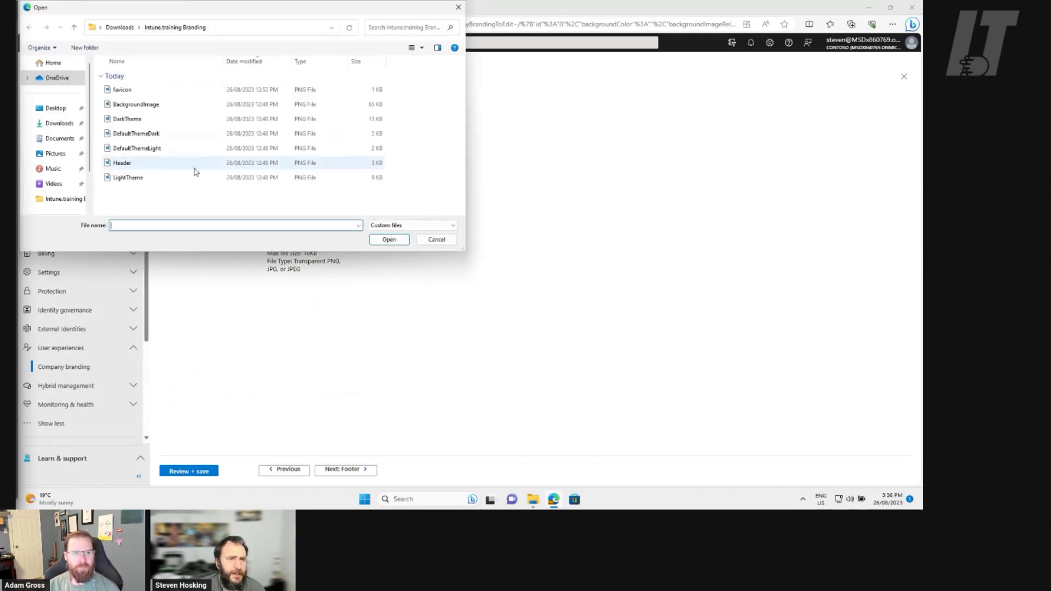
double_click(172, 167)
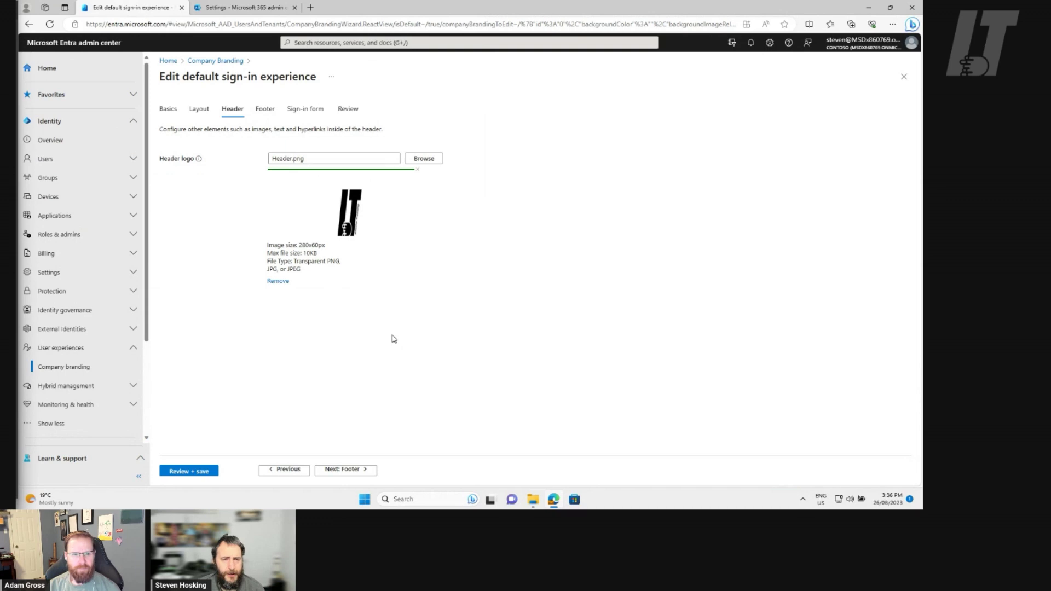
left_click(350, 470)
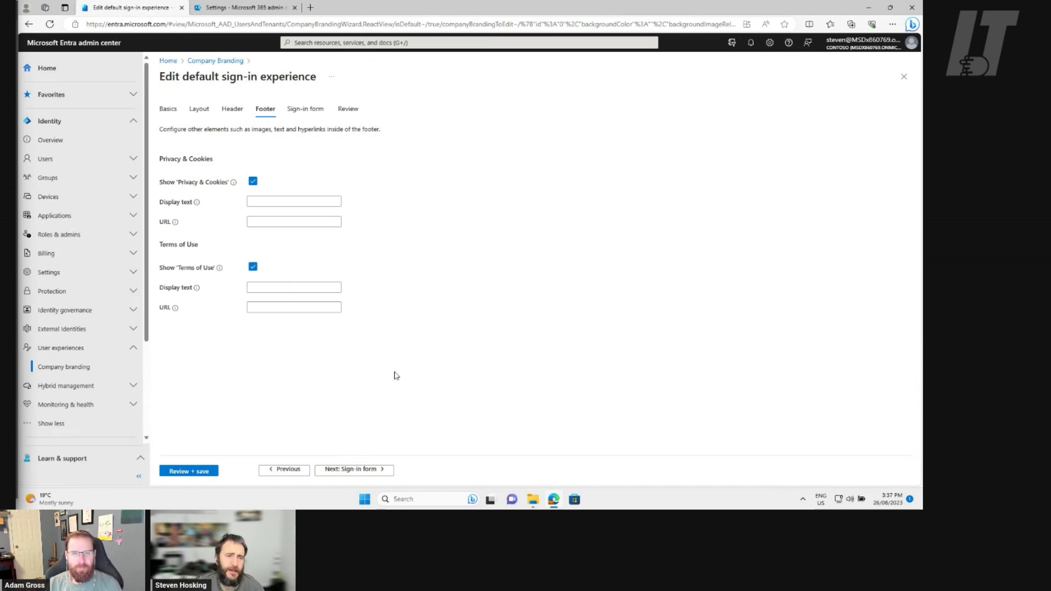
Set Privacy & Cookies text 'We have cookies, Yum!' and a Terms of Use note about adult values
left_click(255, 201)
type("We have co")
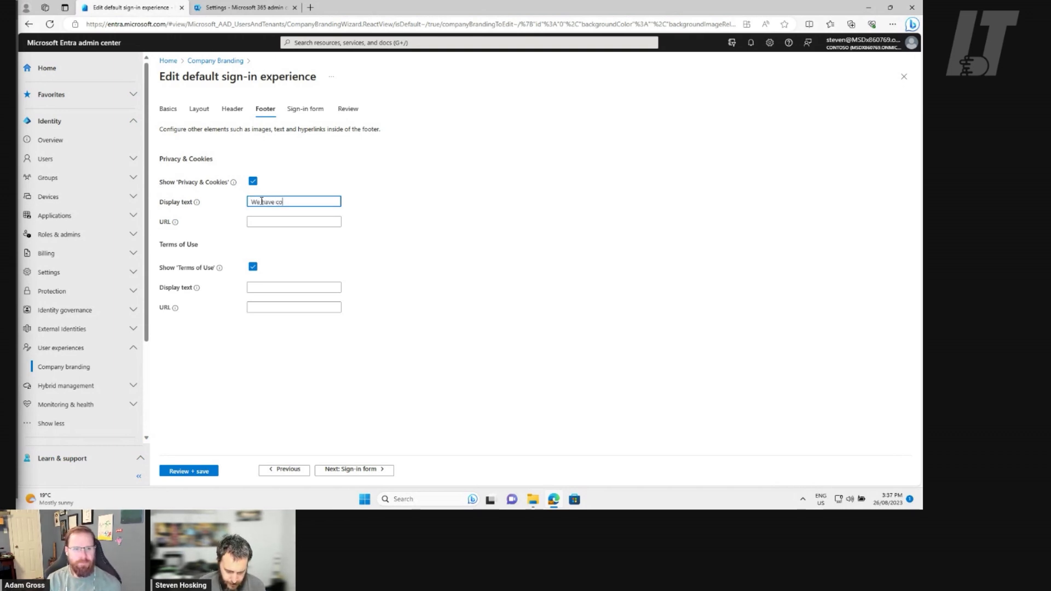
type("okies, Yum")
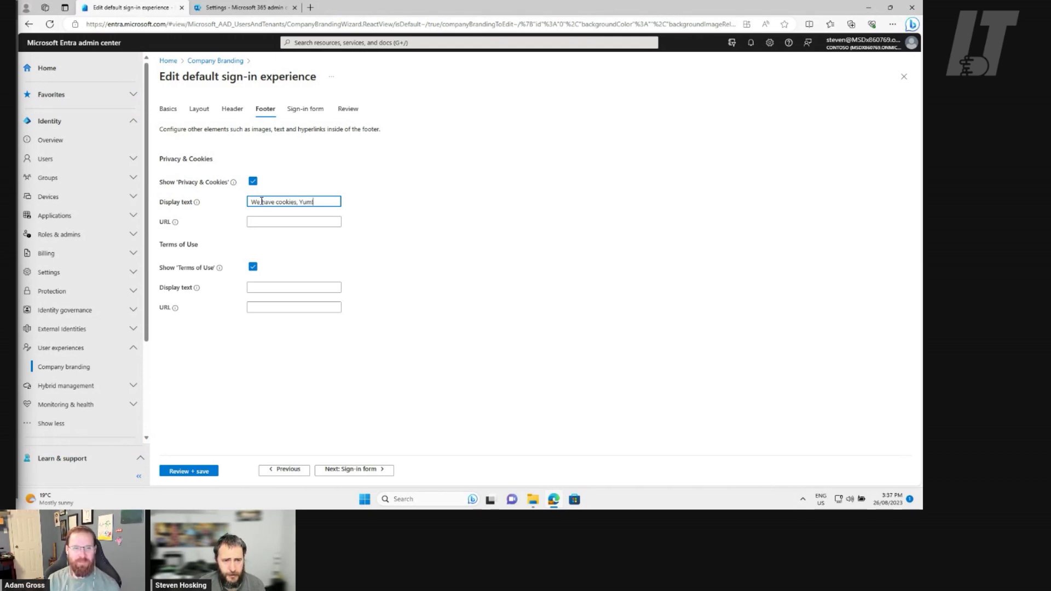
left_click(301, 286)
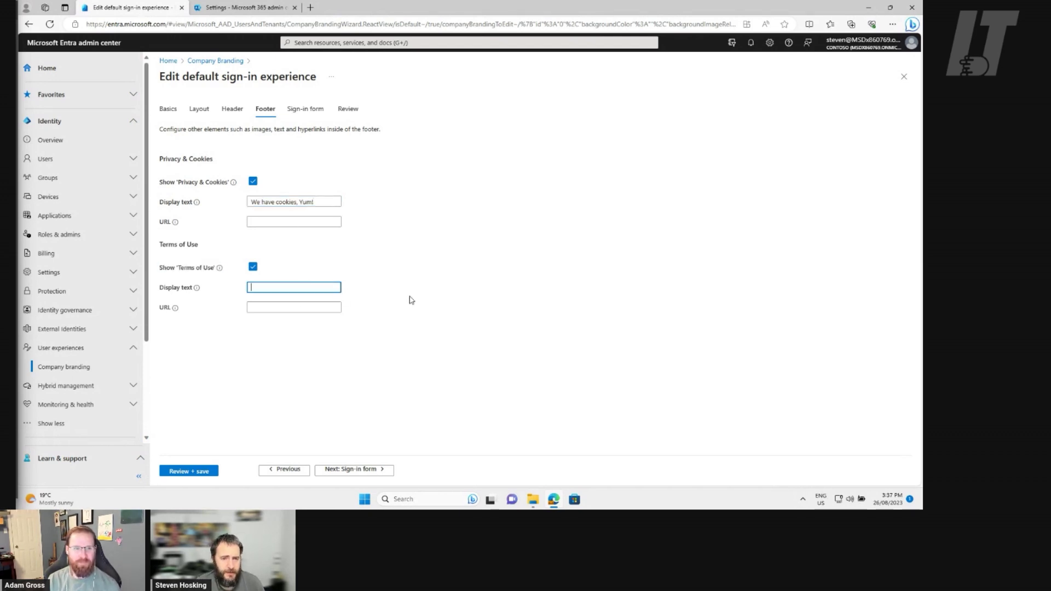
type("Please")
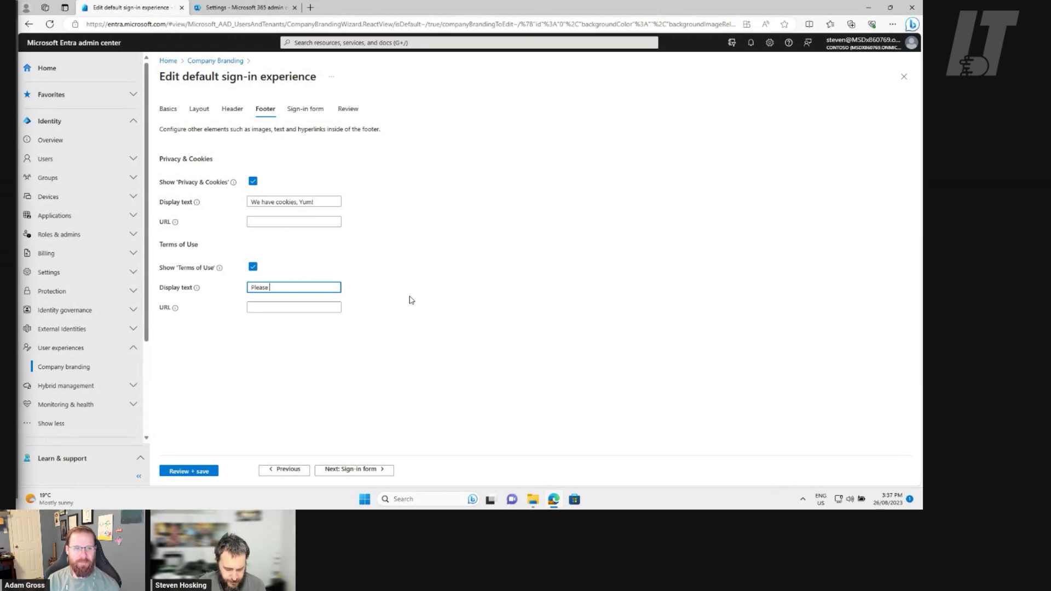
type(" use adult Values when acces")
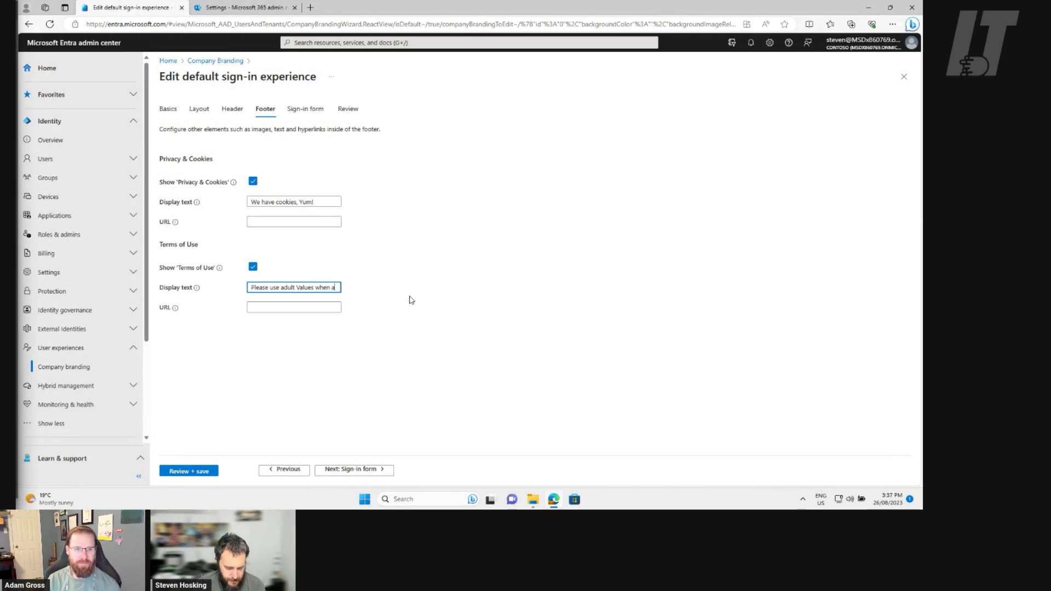
key("BackSpace")
key("BackSpace")
key("BackSpace")
key("BackSpace")
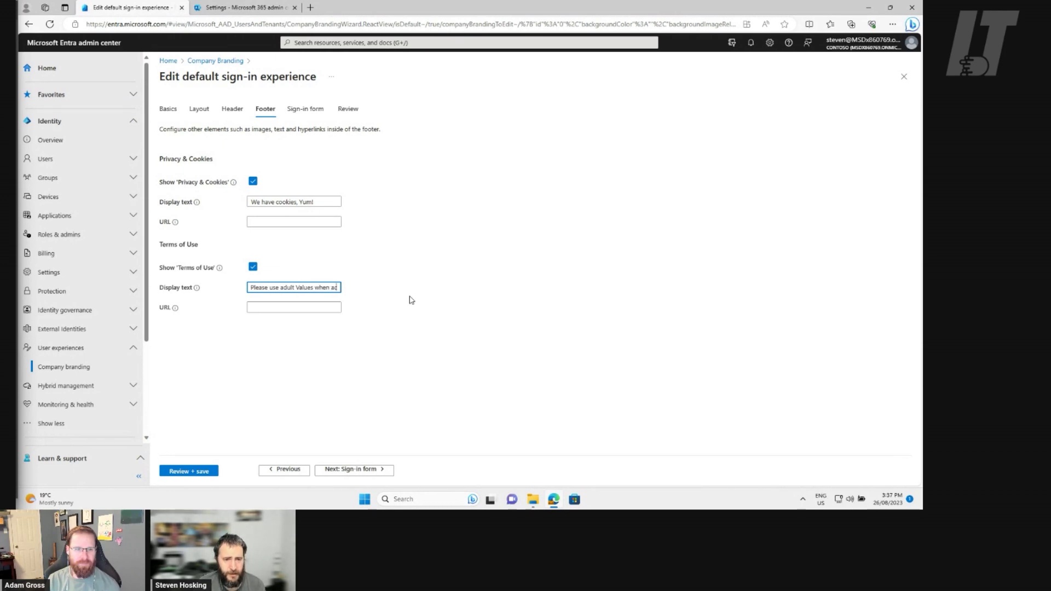
type("ccessing this")
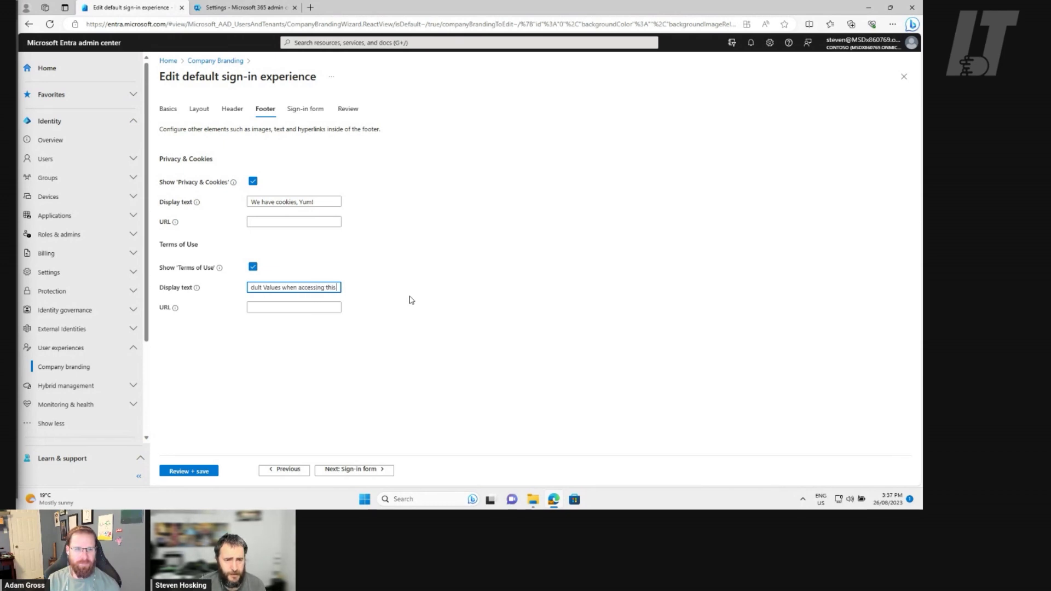
type(" ternant")
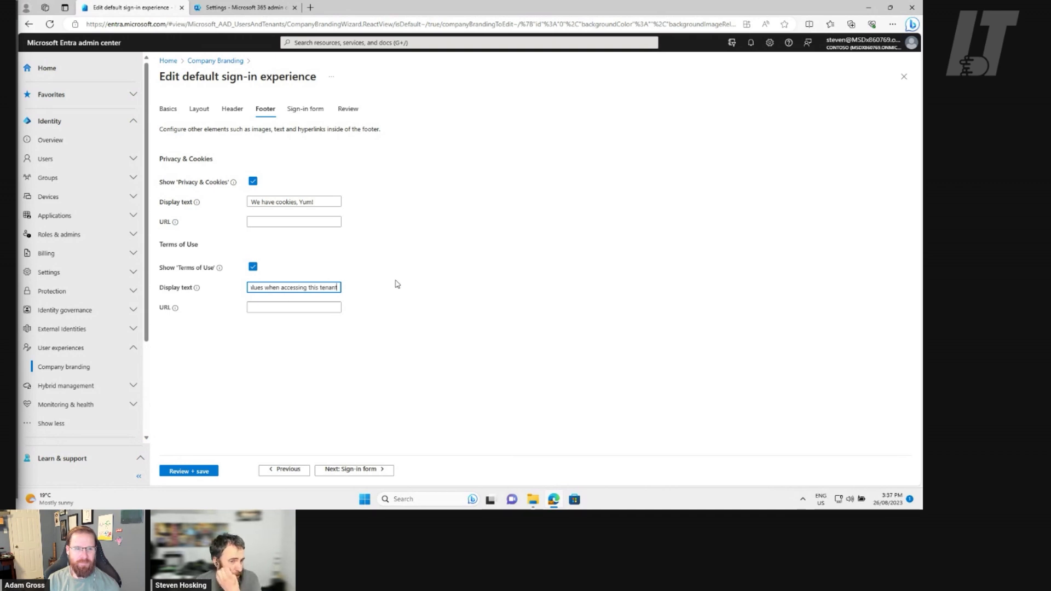
scroll(274, 288, "left", 3)
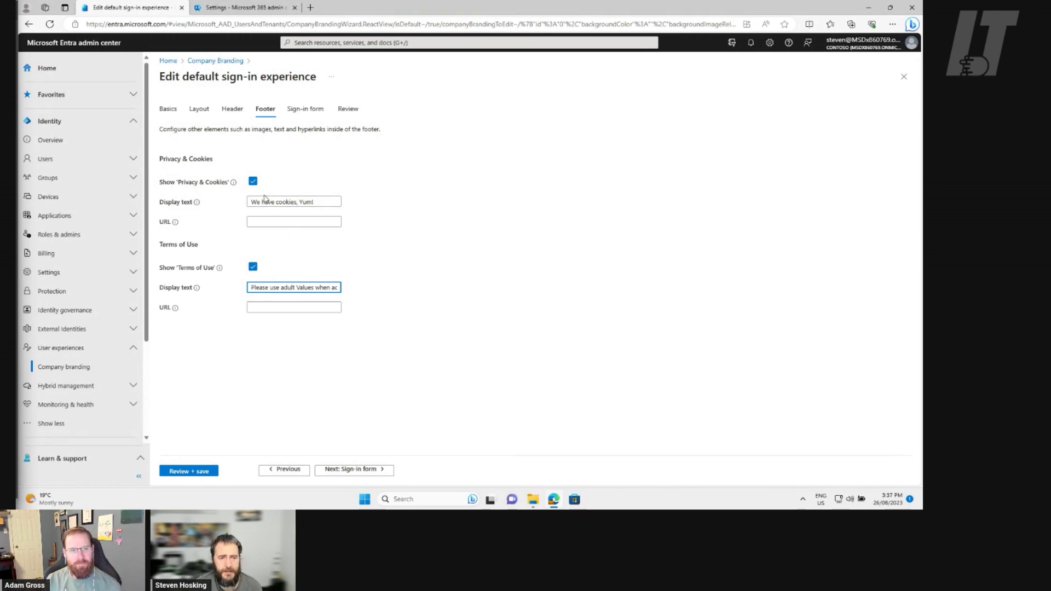
mouse_move(198, 205)
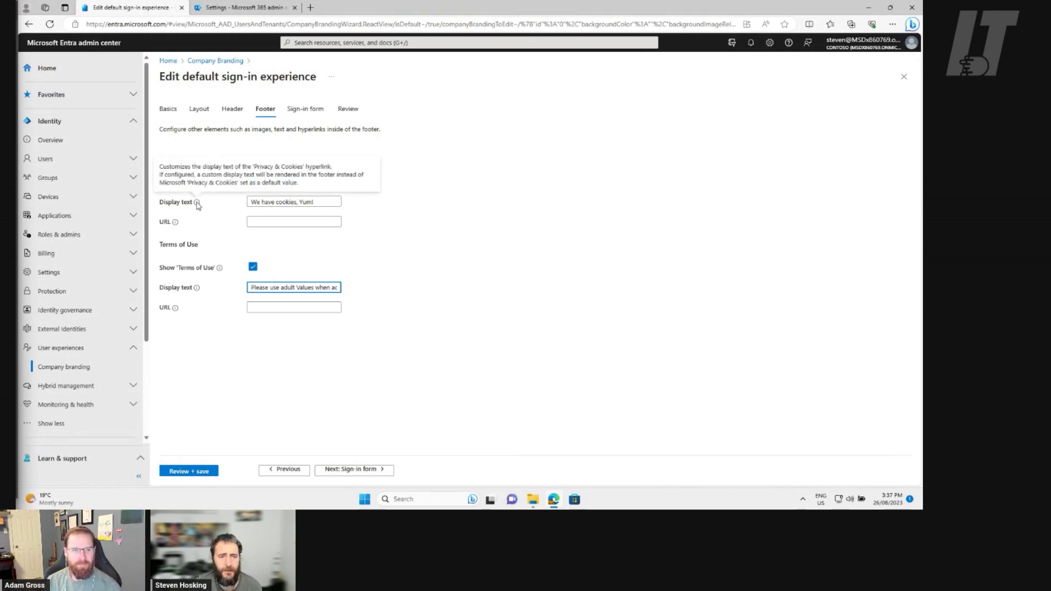
key("End")
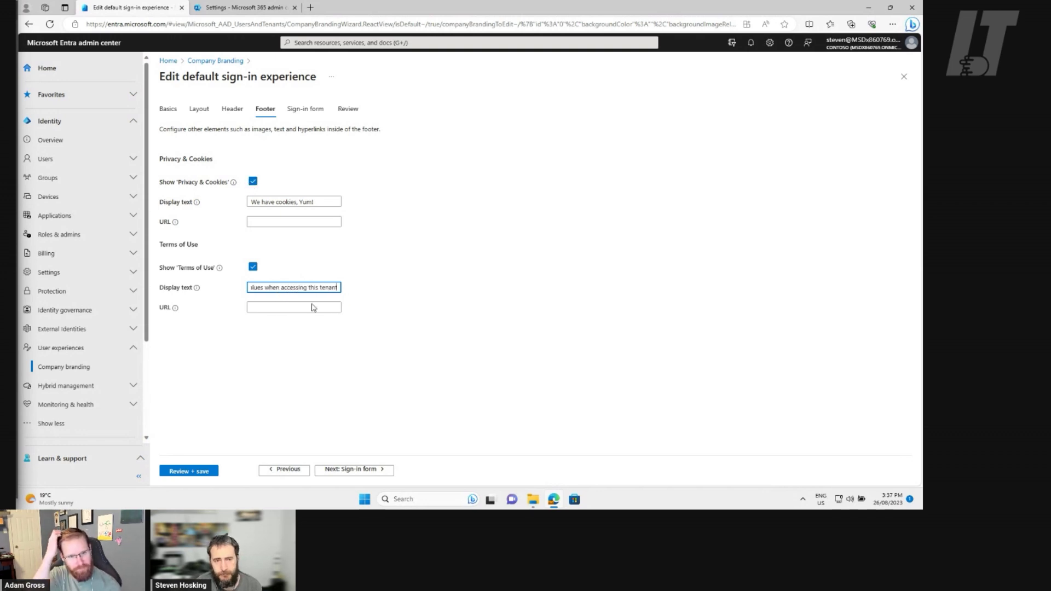
key("Home")
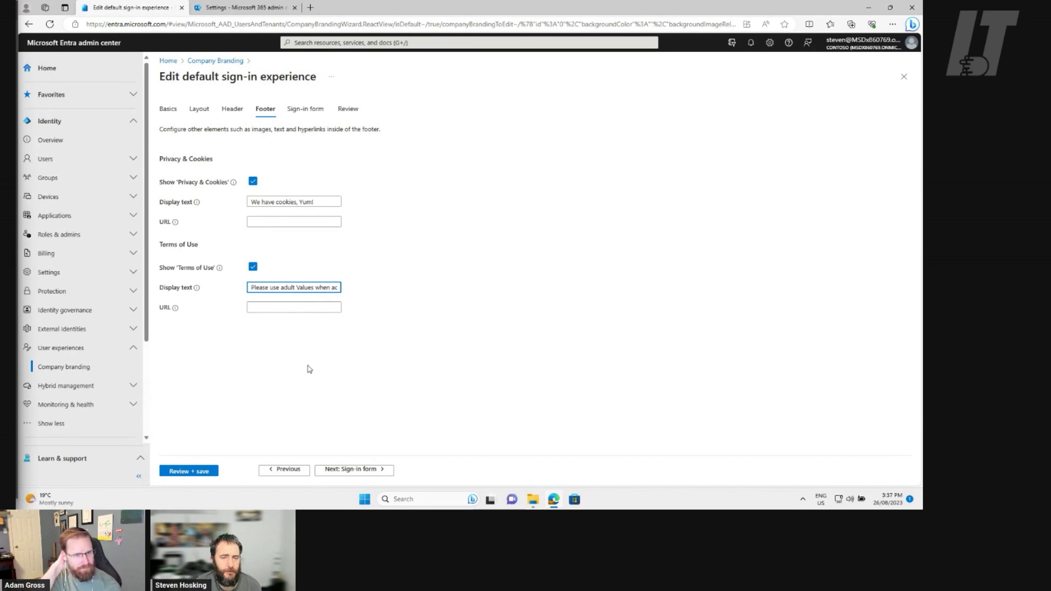
left_click(369, 472)
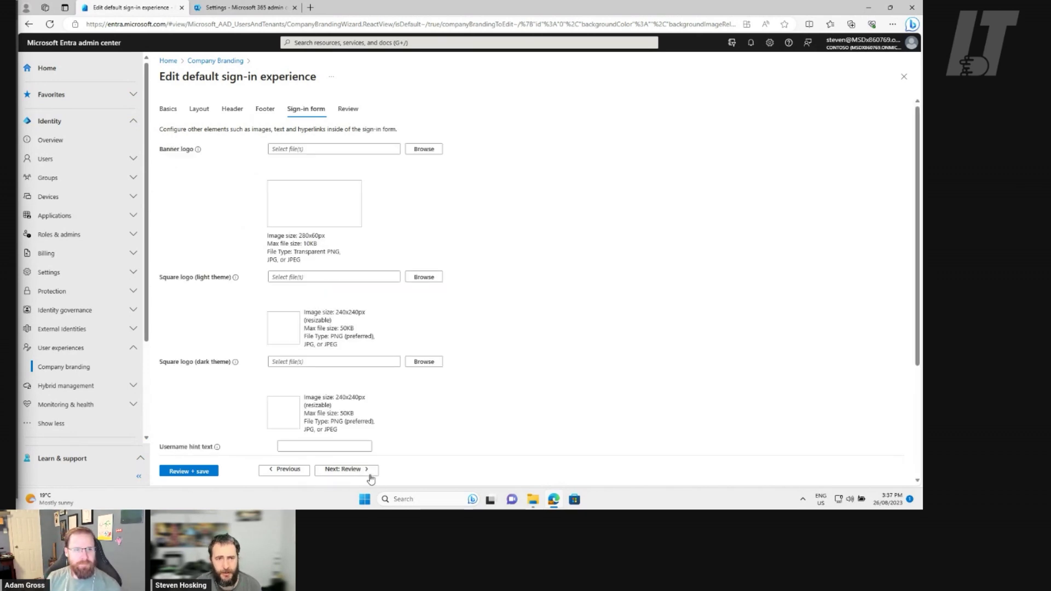
Show the Dimensions column in the file picker and upload Header.png as the banner logo
left_click(423, 149)
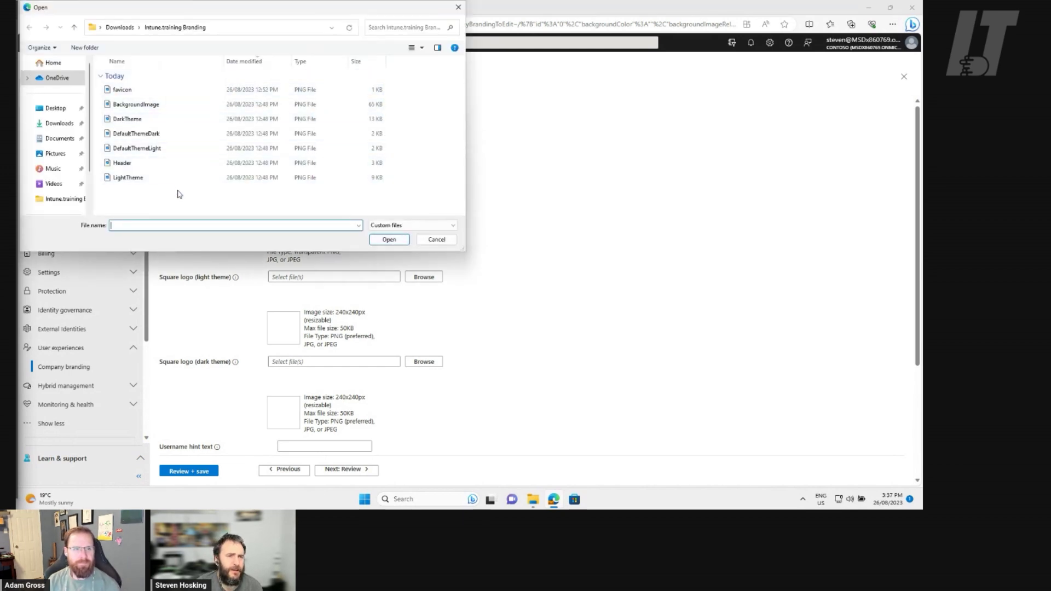
left_click_drag(212, 14, 651, 168)
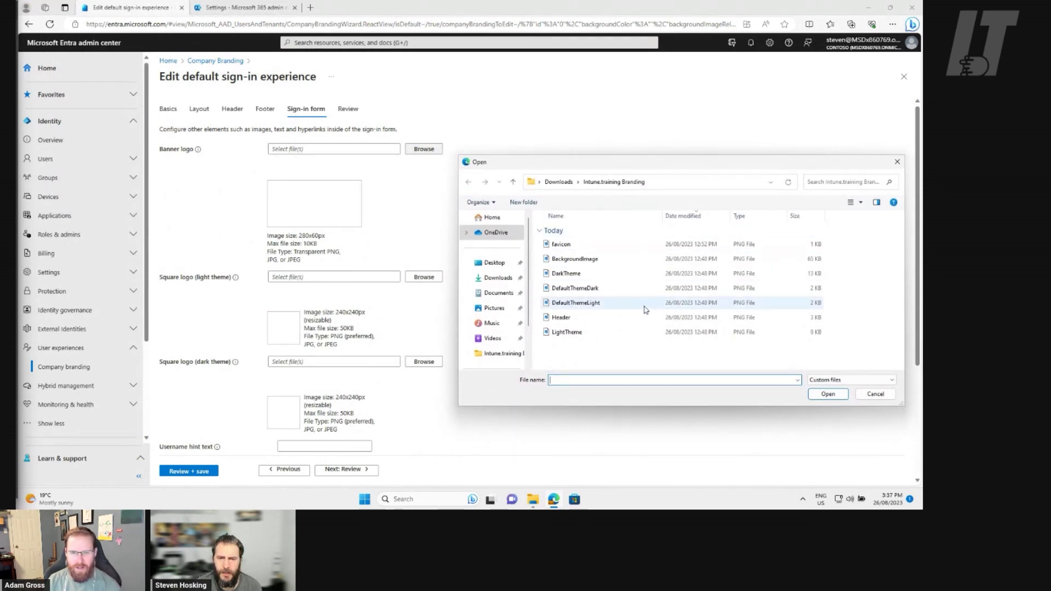
right_click(808, 218)
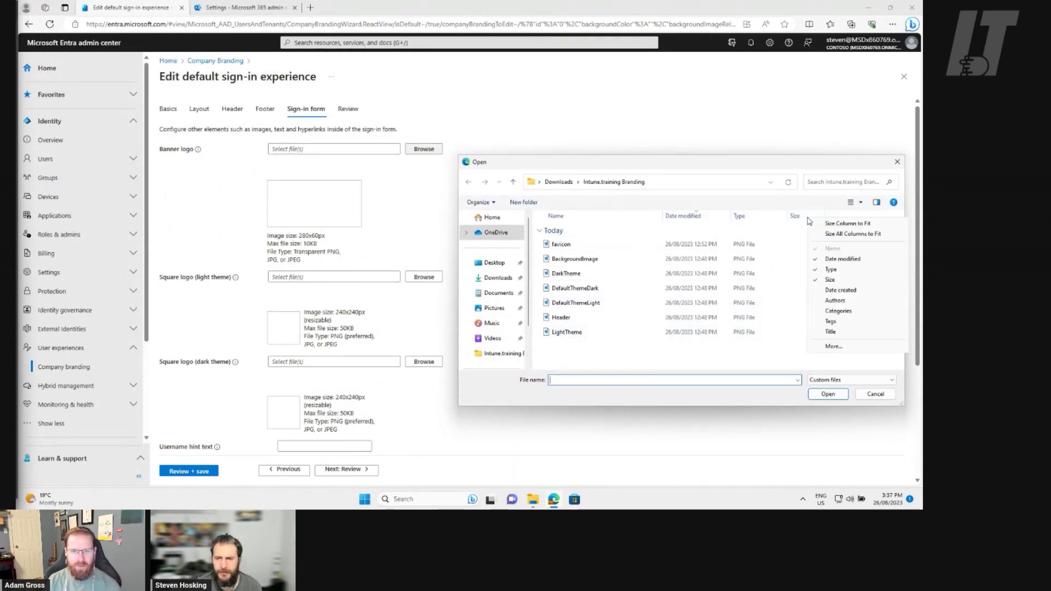
left_click(838, 346)
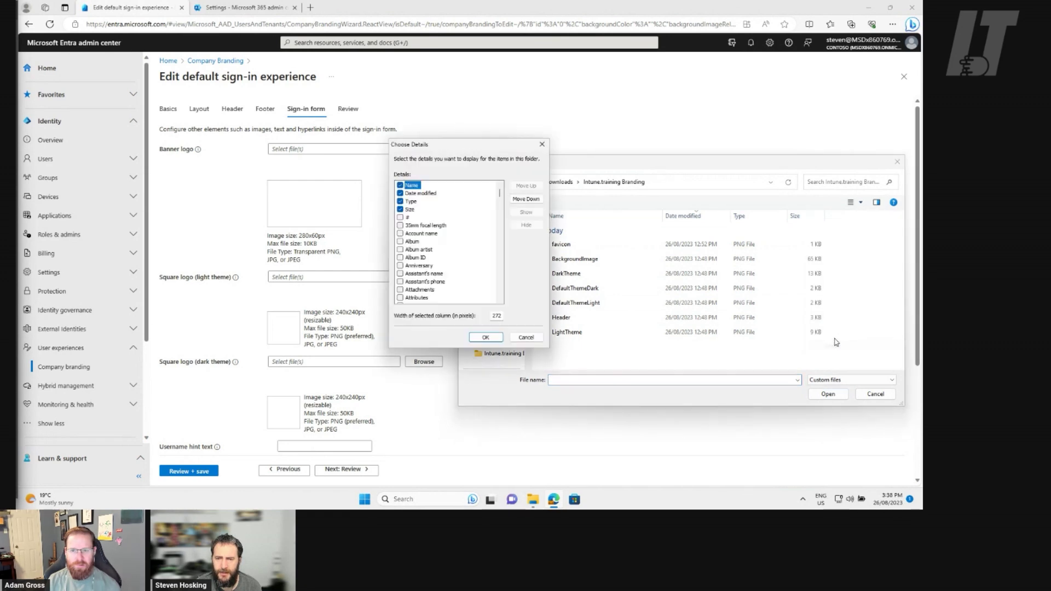
scroll(454, 249, "down", 10)
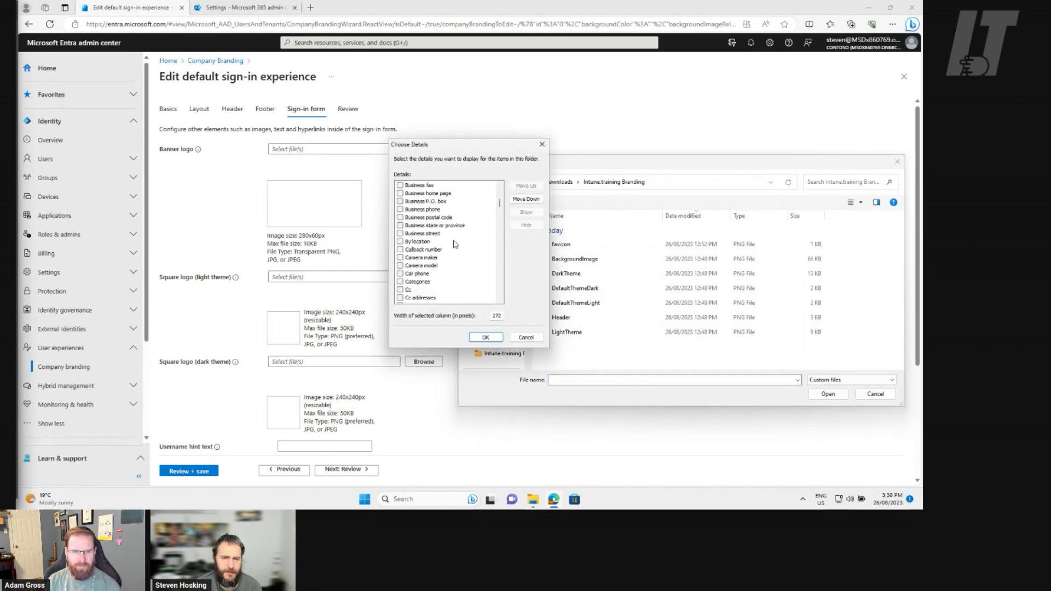
scroll(454, 249, "down", 12)
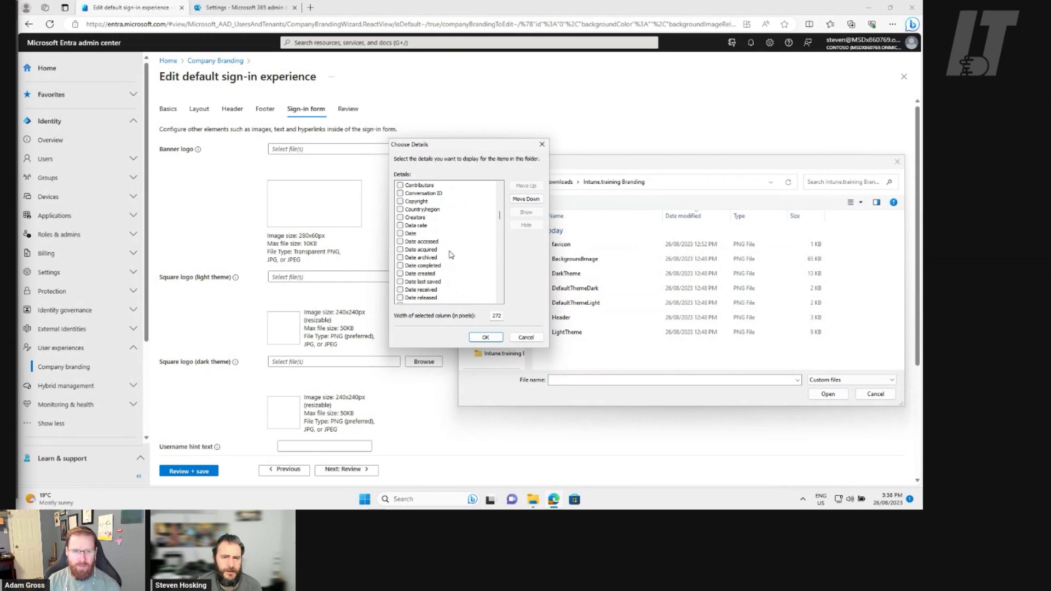
scroll(449, 257, "down", 1)
left_click(400, 281)
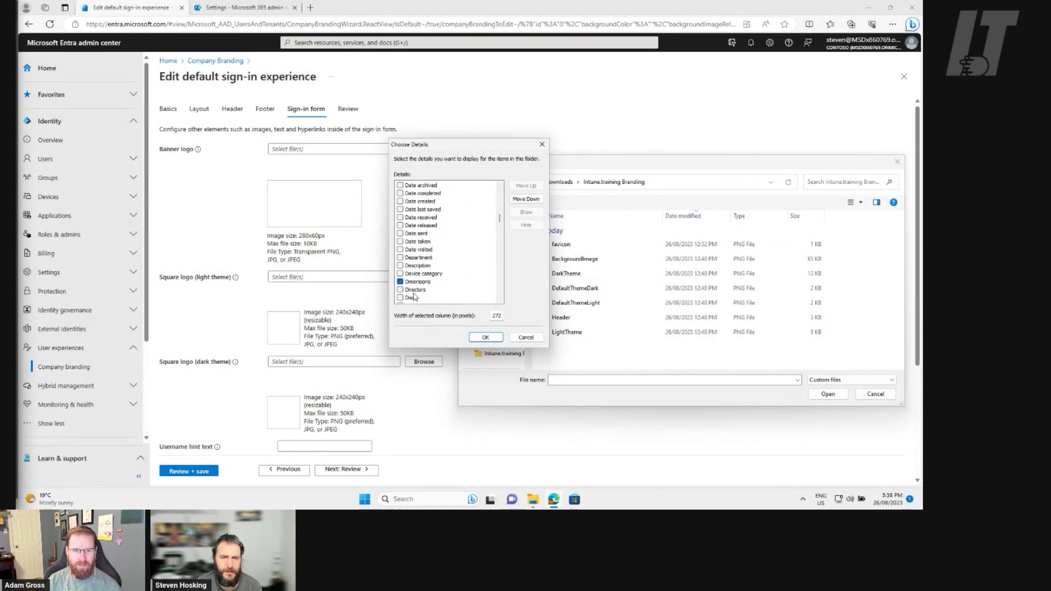
left_click(479, 338)
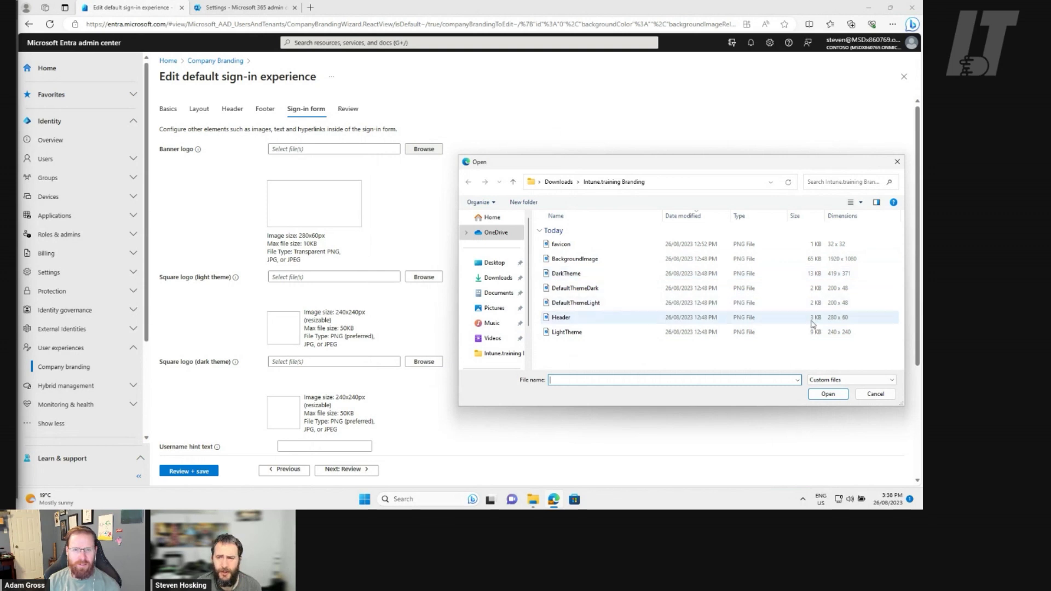
left_click(597, 323)
left_click(827, 395)
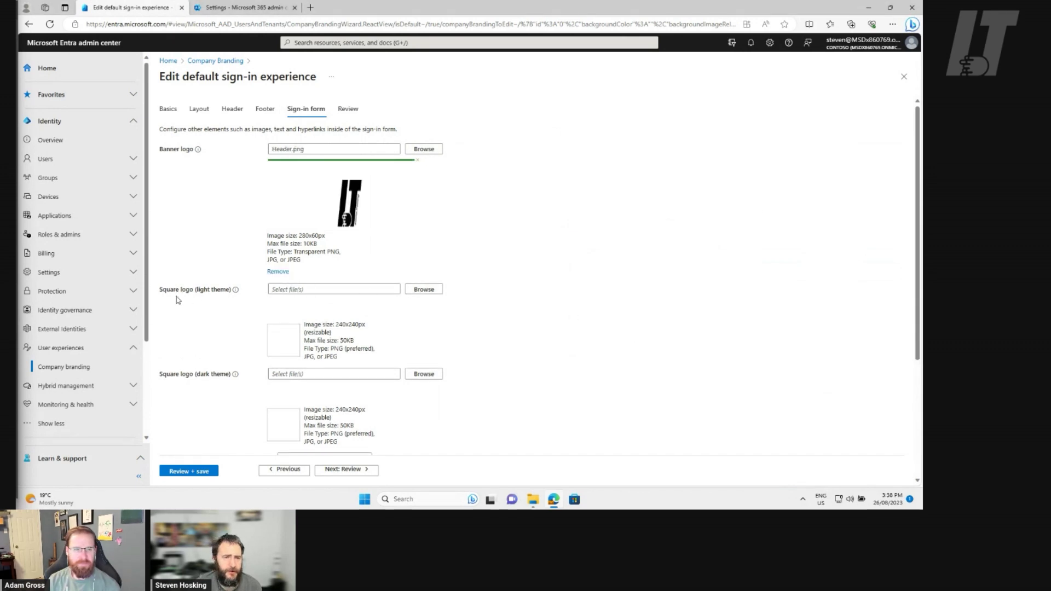
Upload LightTheme.png and DarkTheme.png as the light- and dark-theme square logos
left_click(426, 291)
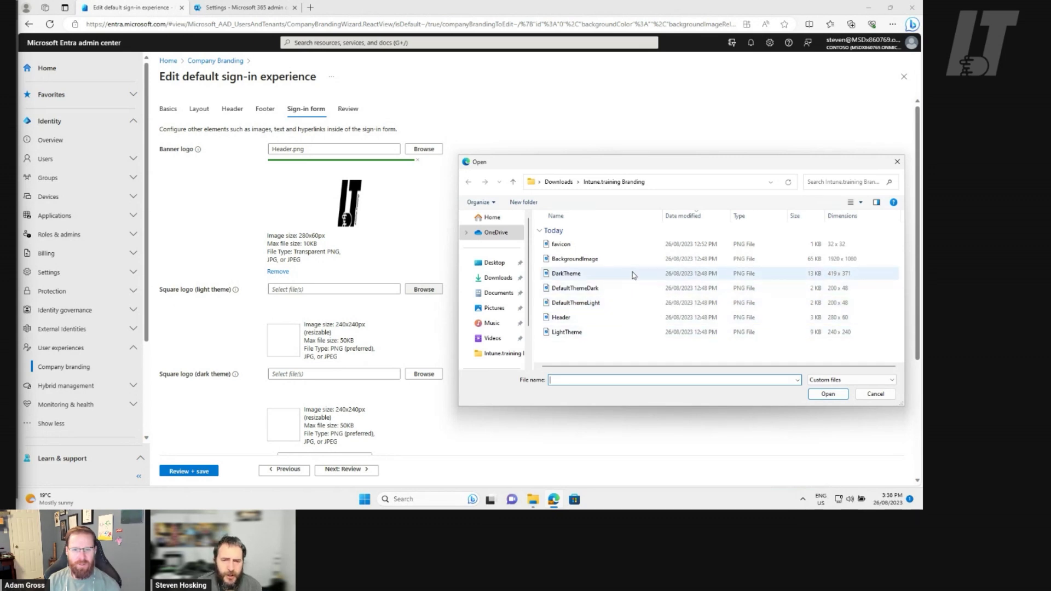
left_click(625, 337)
left_click(827, 394)
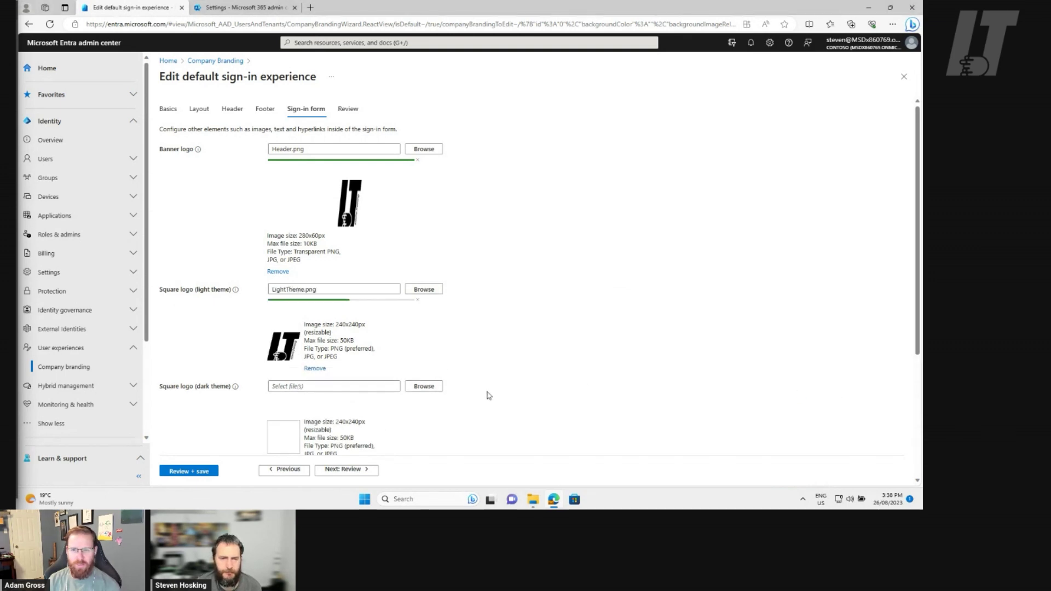
scroll(488, 388, "down", 2)
left_click(424, 269)
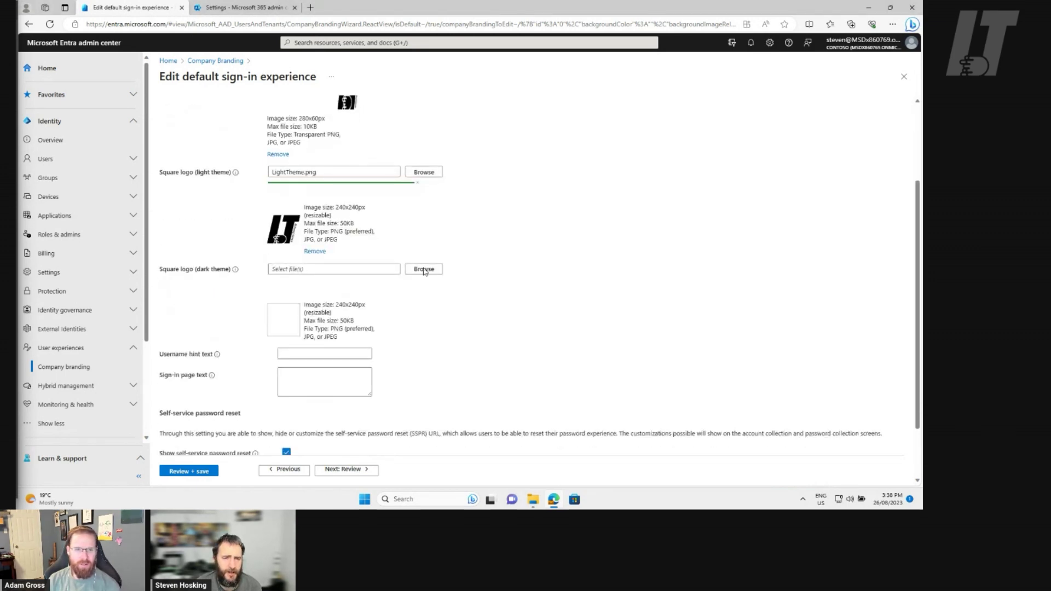
left_click(580, 274)
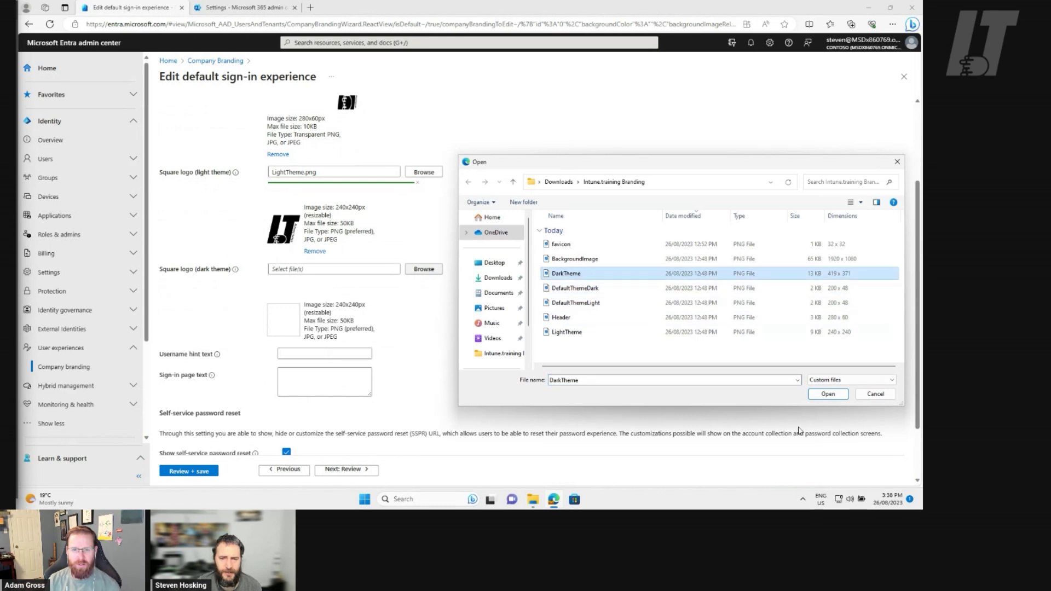
left_click(812, 399)
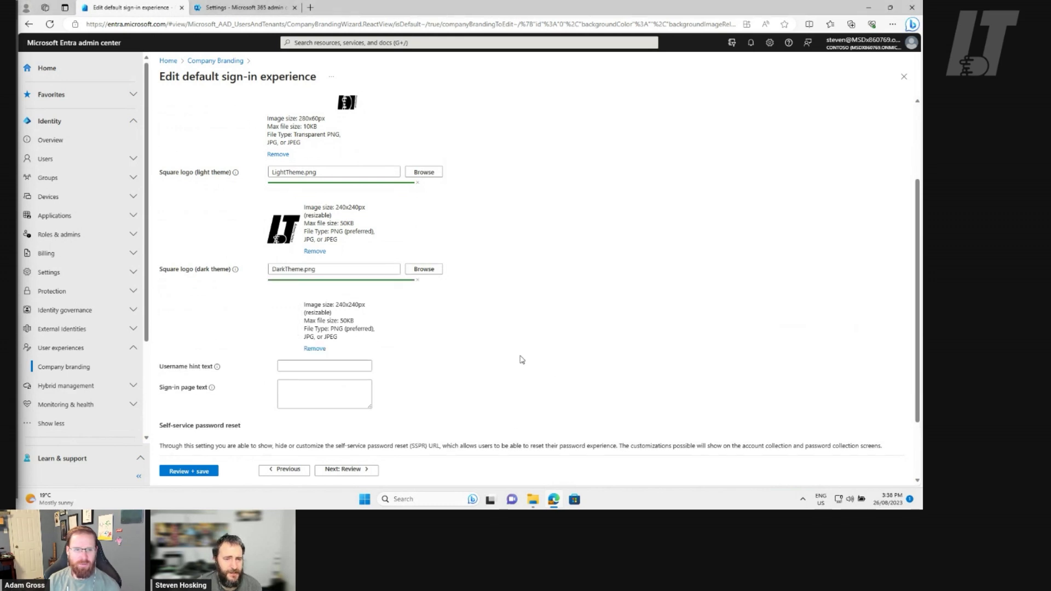
scroll(520, 360, "down", 1)
left_click(324, 308)
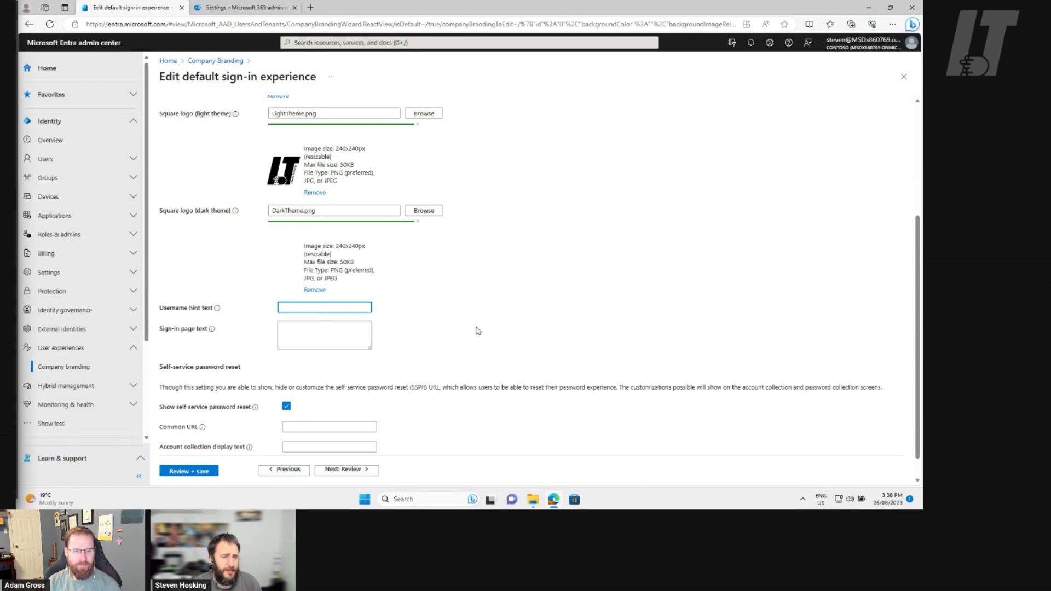
Enter 'Intune.training is awesome!' as the sign-in page text
scroll(477, 331, "down", 1)
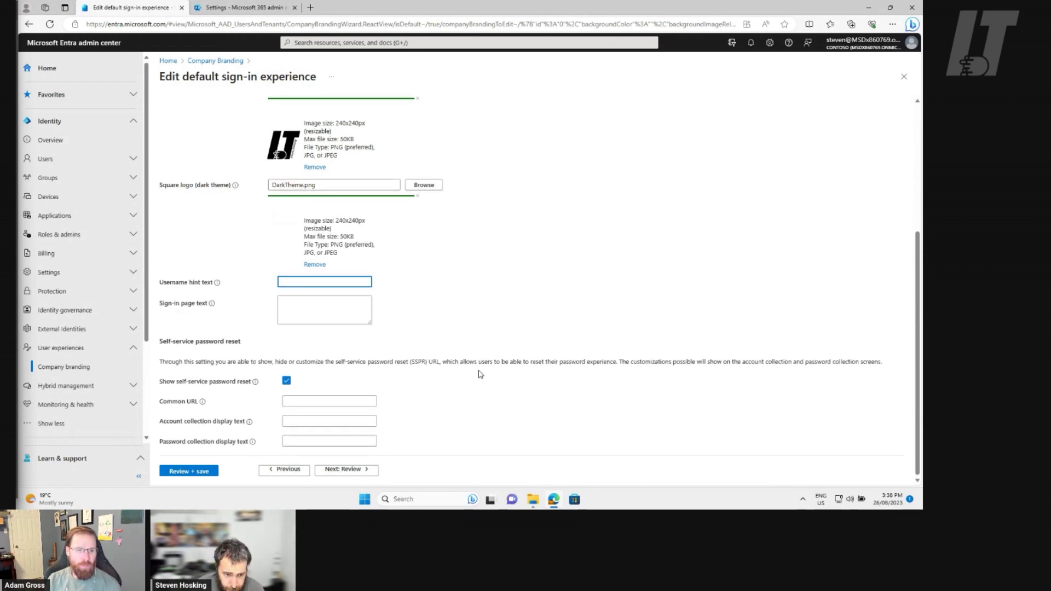
left_click(311, 314)
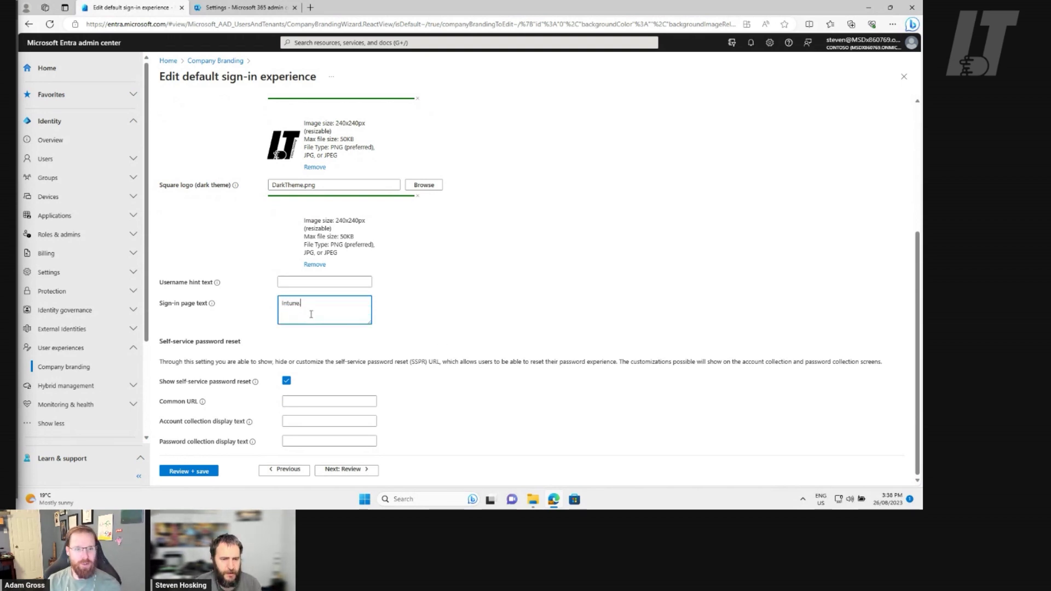
type("Intune.training is awesome!")
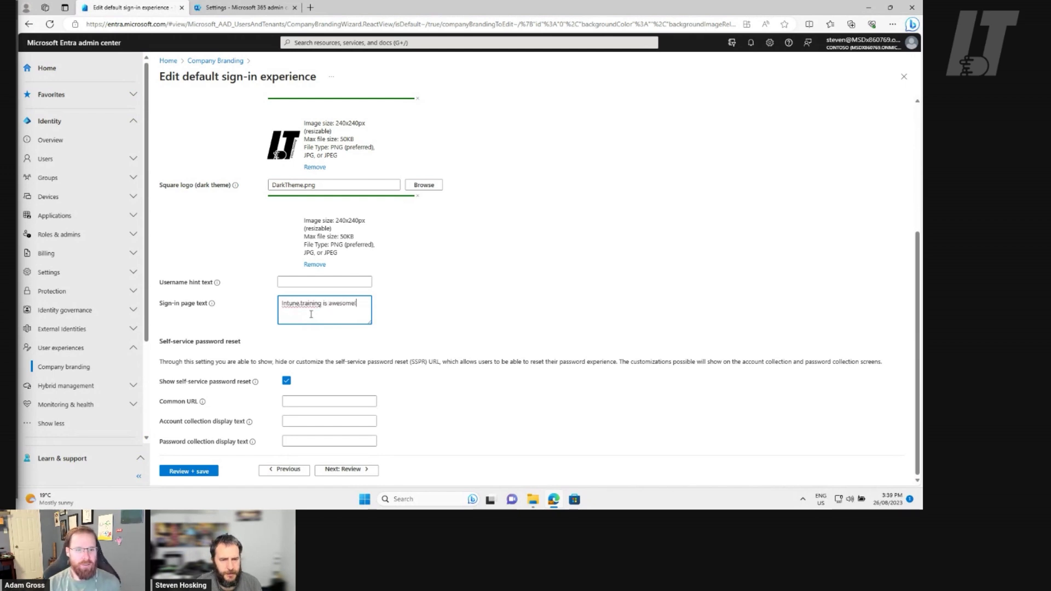
left_click(309, 281)
type("@")
key("BackSpace")
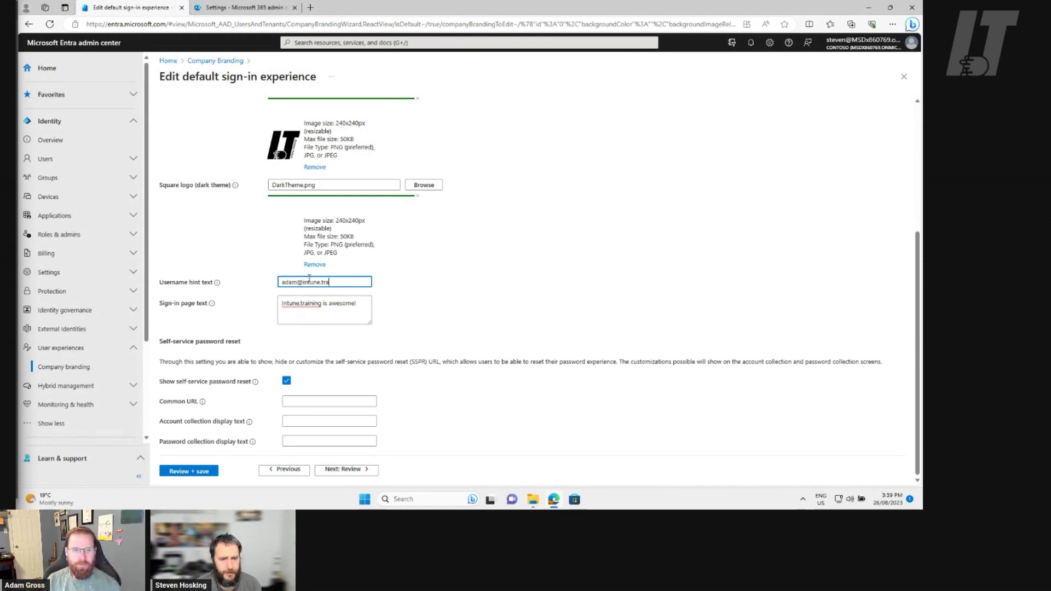
key("Delete")
key("Delete")
key("Delete")
key("Delete")
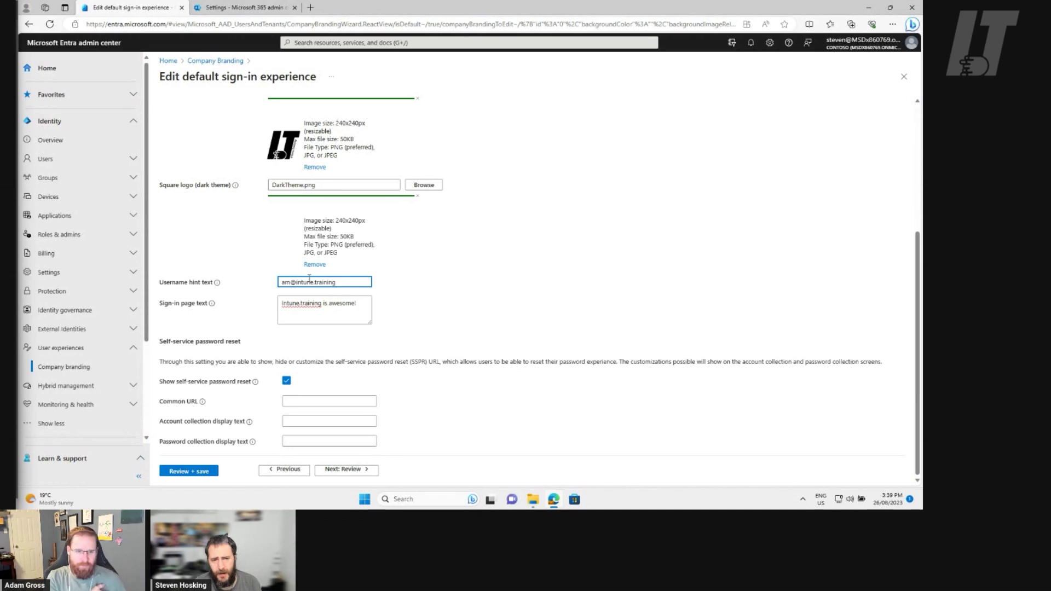
type("<uyse")
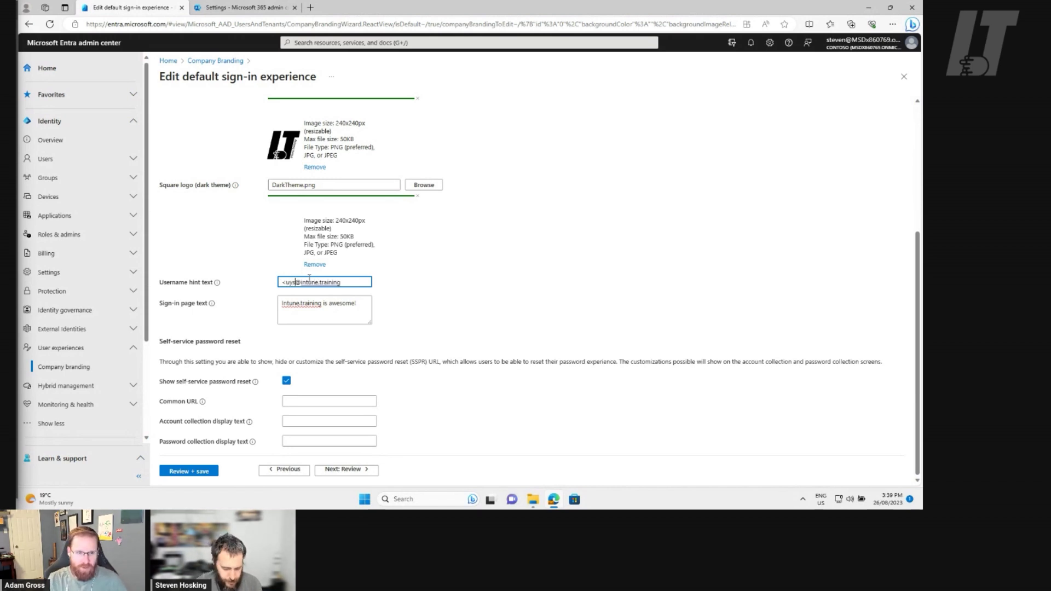
key("BackSpace")
key("BackSpace")
key("BackSpace")
type("sername")
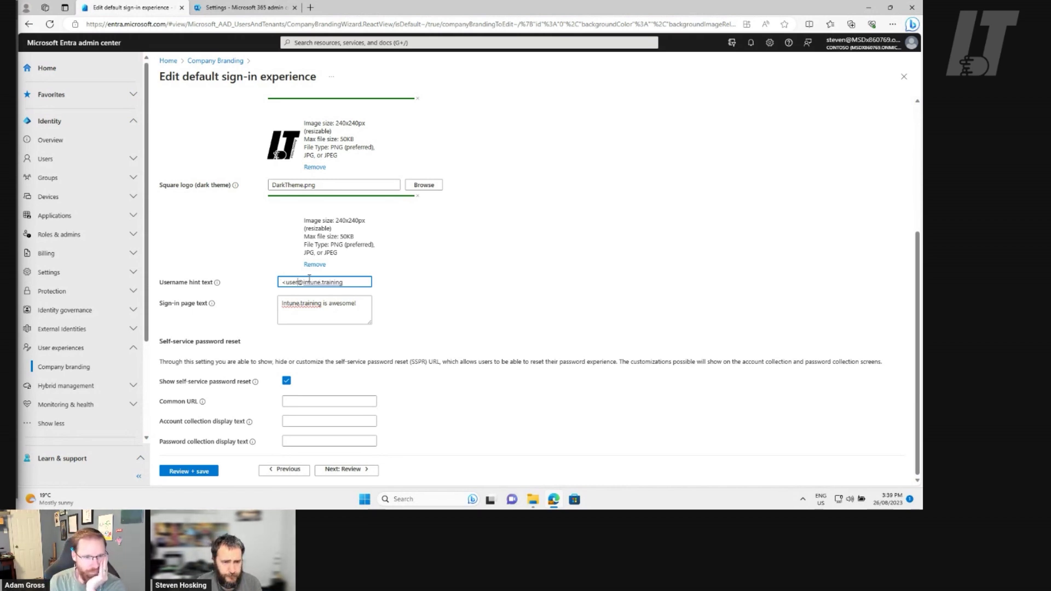
type(">")
left_click(442, 294)
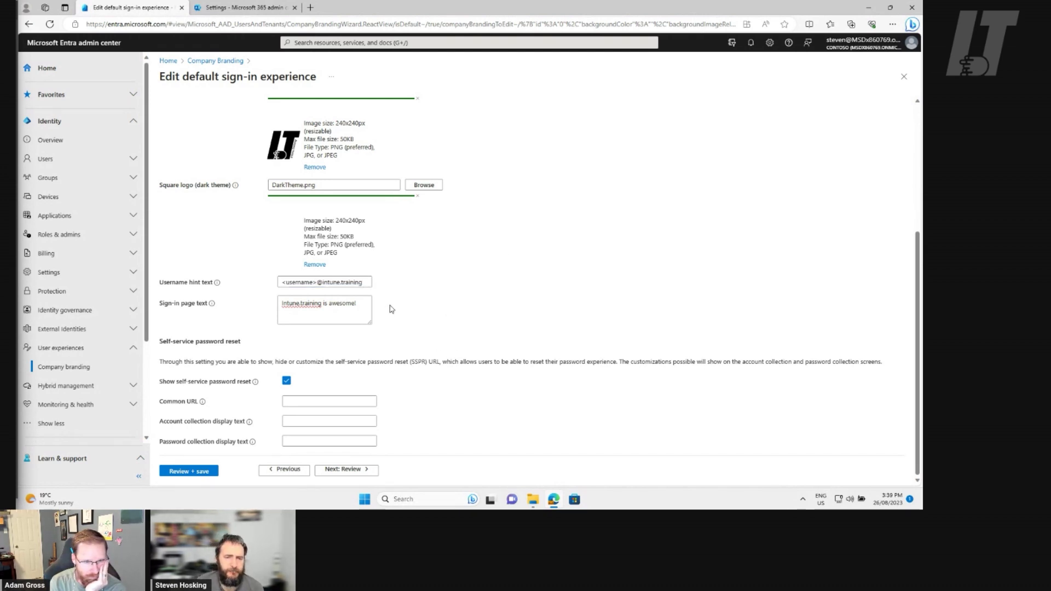
Review the default sign-in branding summary and save it in Entra
left_click(356, 470)
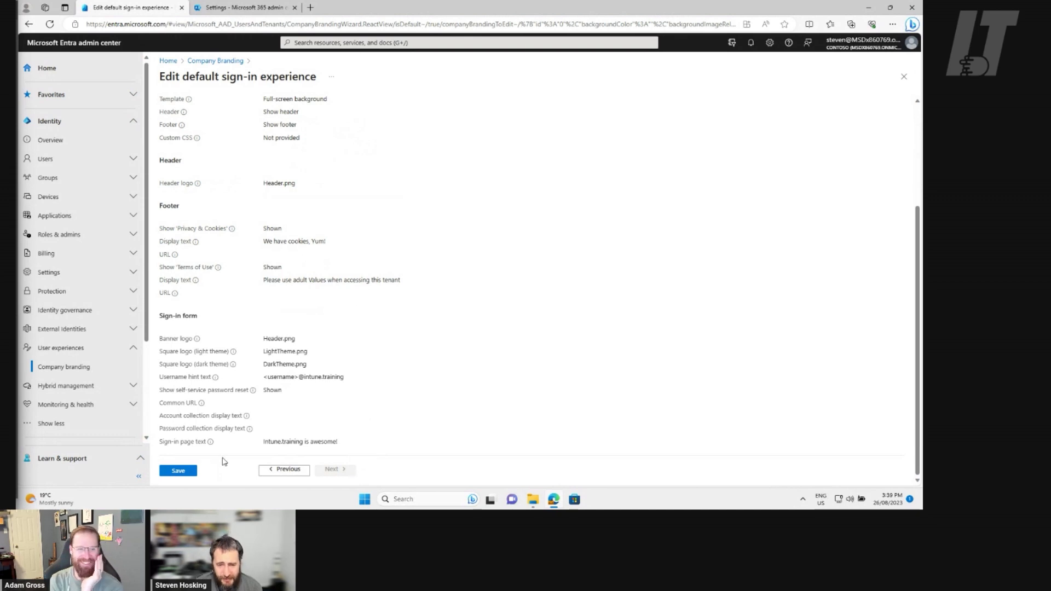
left_click(173, 471)
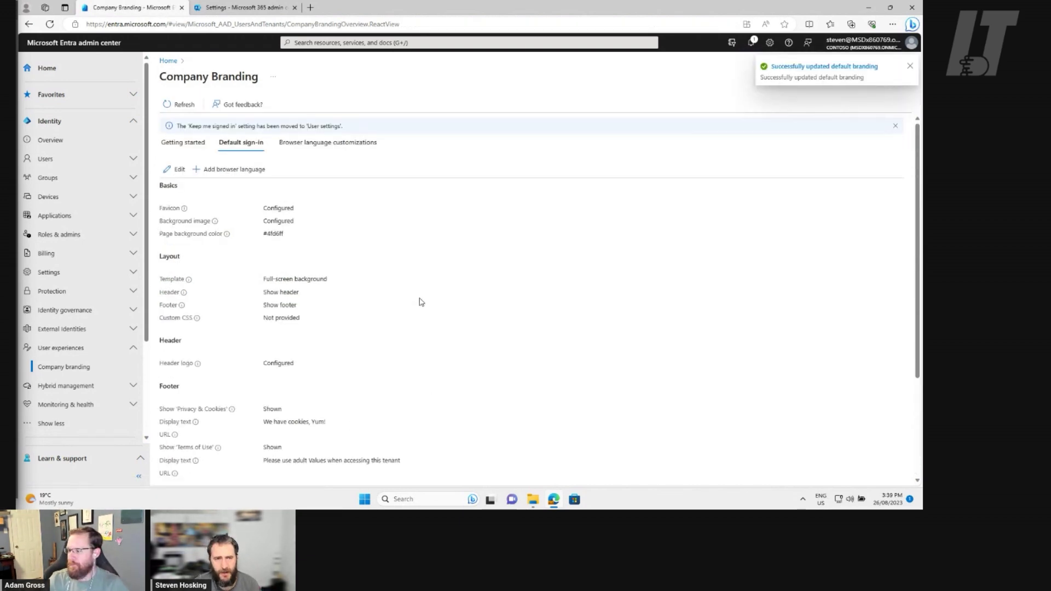
In Microsoft 365 admin center, open Custom themes under Org settings > Organization profile
left_click(222, 8)
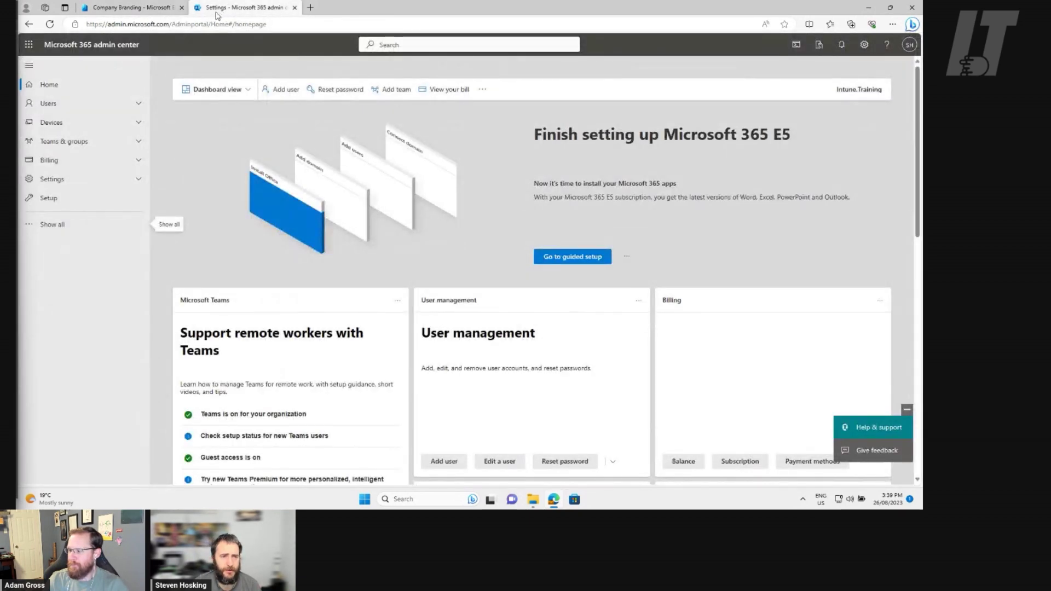
left_click(101, 181)
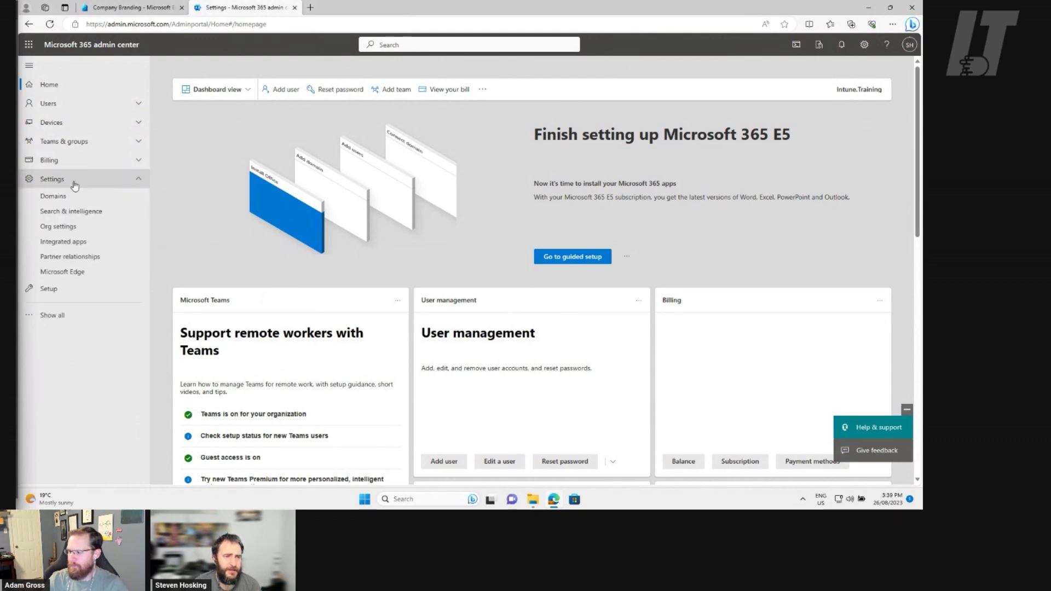
left_click(81, 230)
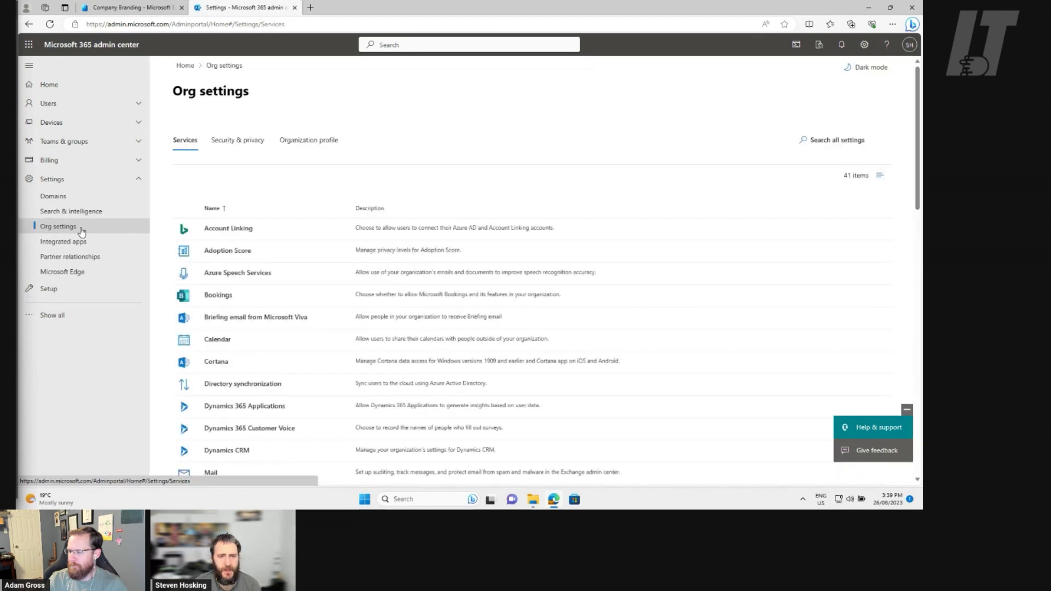
left_click(321, 149)
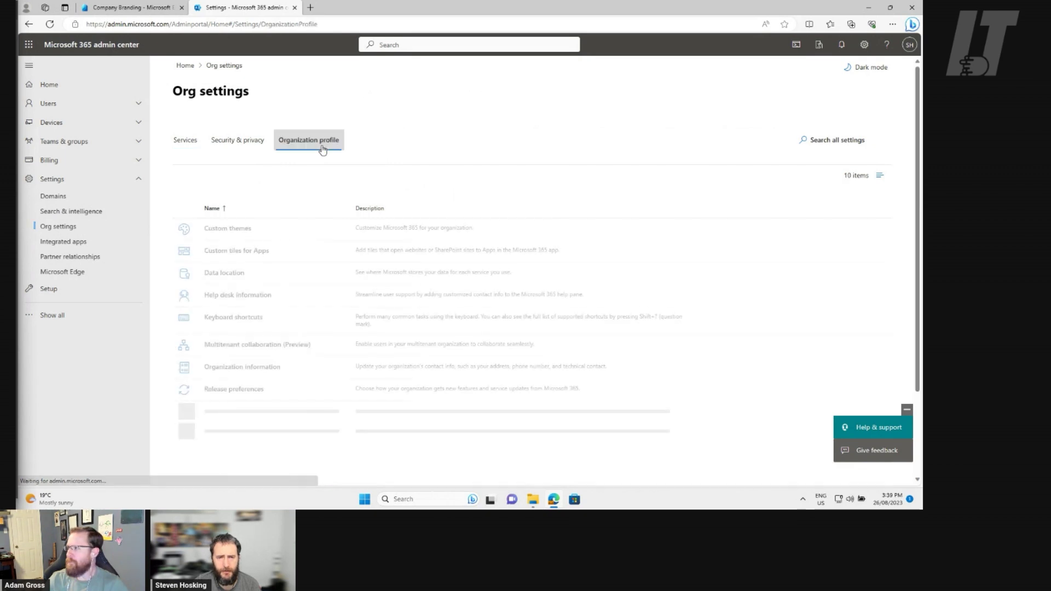
left_click(234, 232)
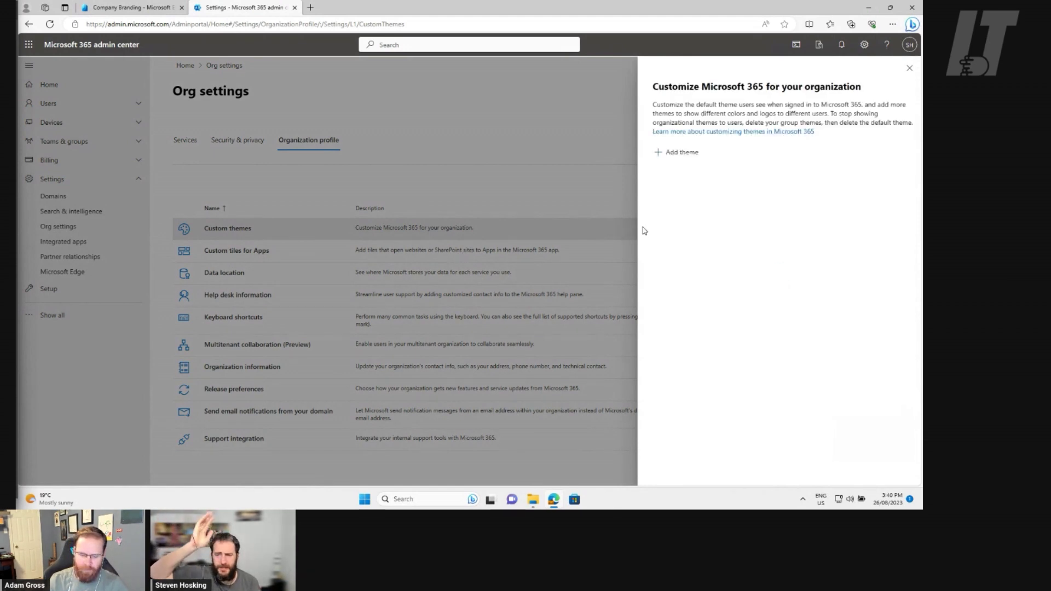
Add a new theme and set its default logo source to Upload
left_click(680, 154)
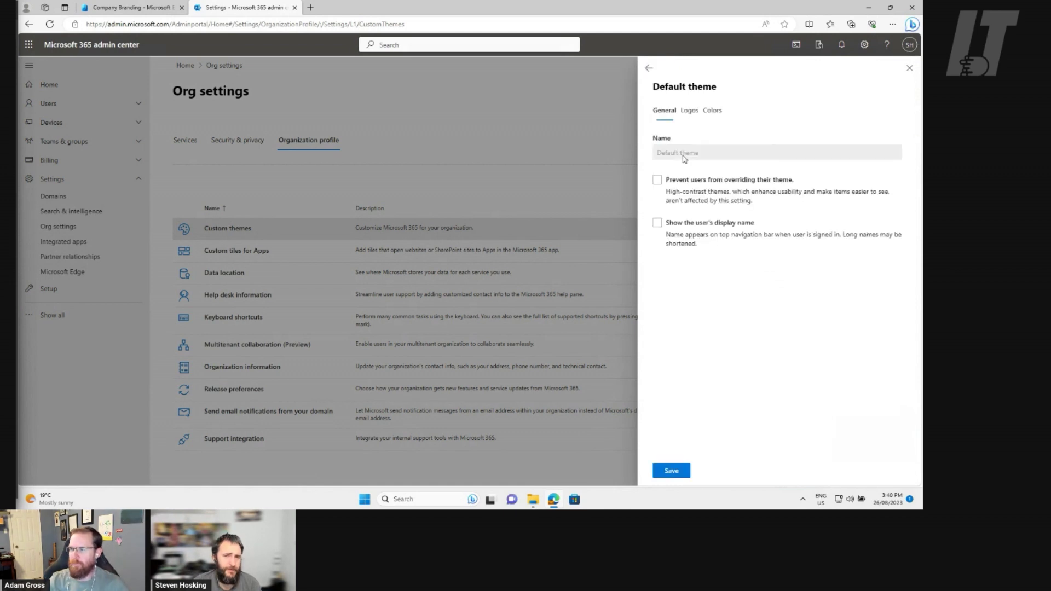
left_click(689, 111)
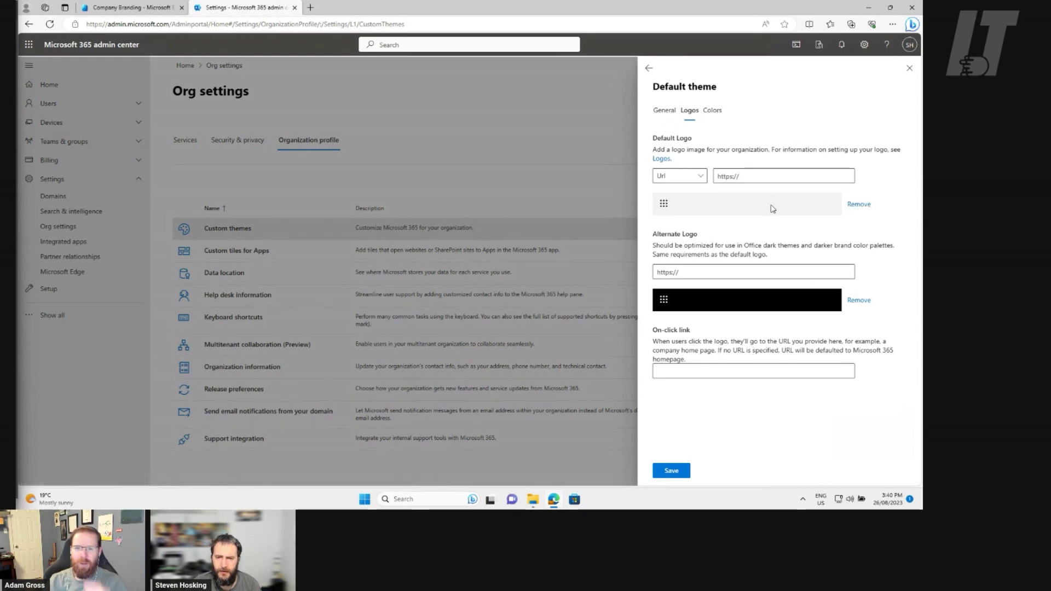
left_click(693, 176)
left_click(673, 208)
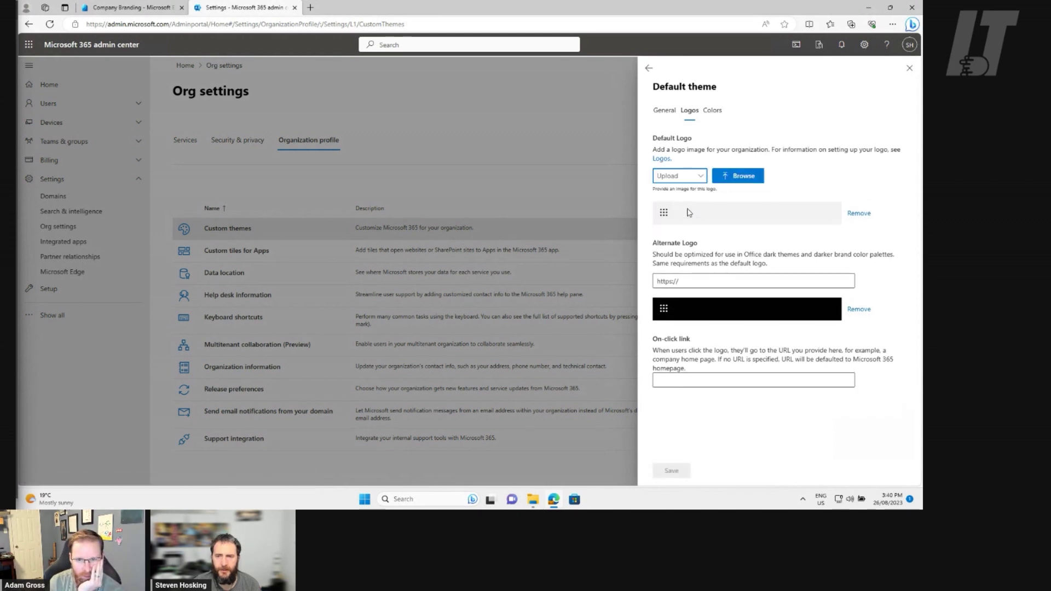
Upload DefaultThemeLight as the theme's default logo
left_click(738, 176)
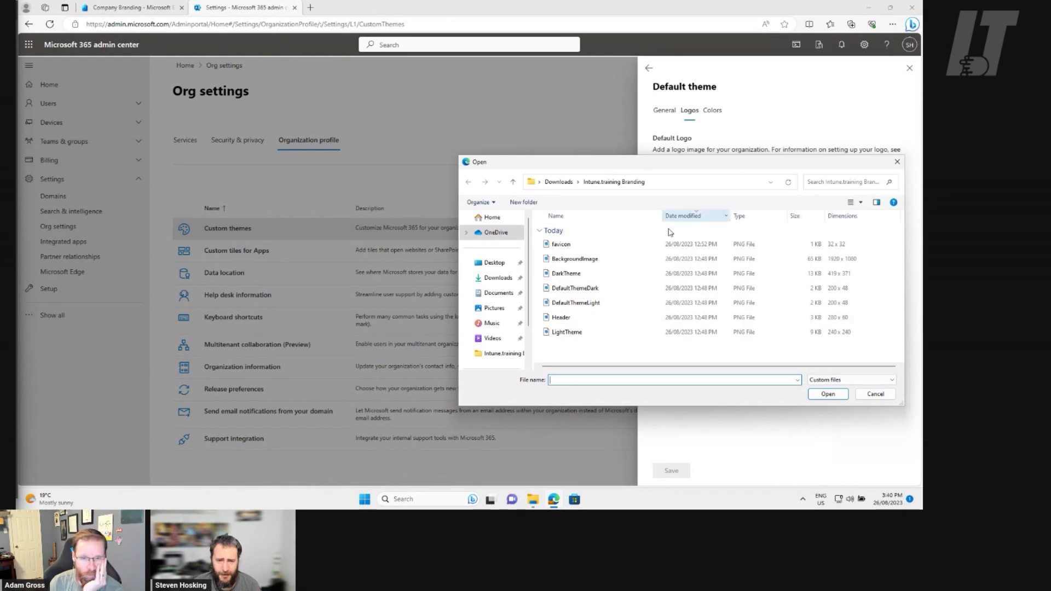
left_click_drag(605, 164, 232, 100)
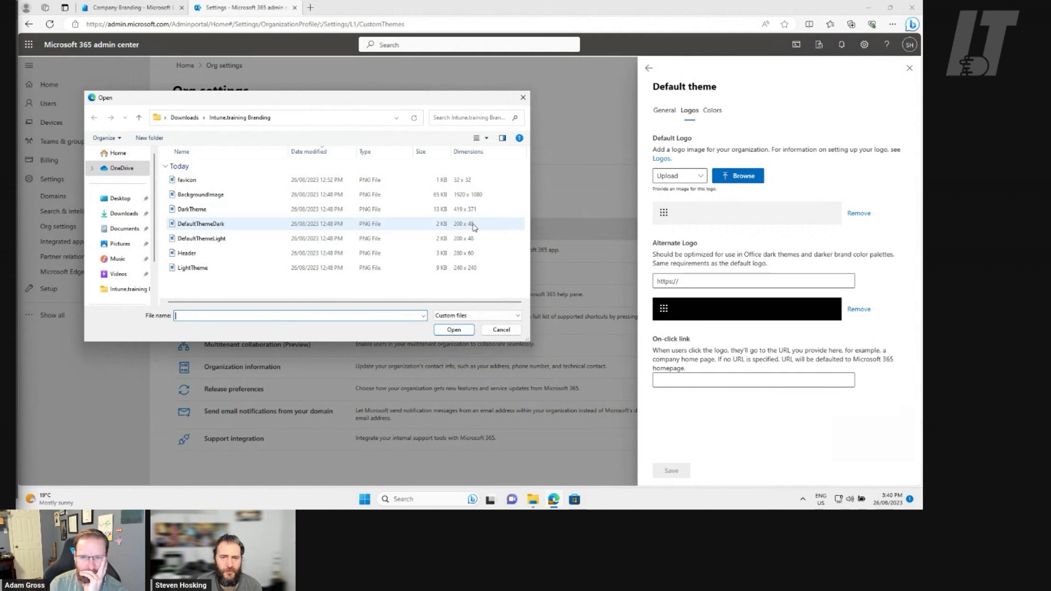
left_click(433, 227)
left_click(420, 240)
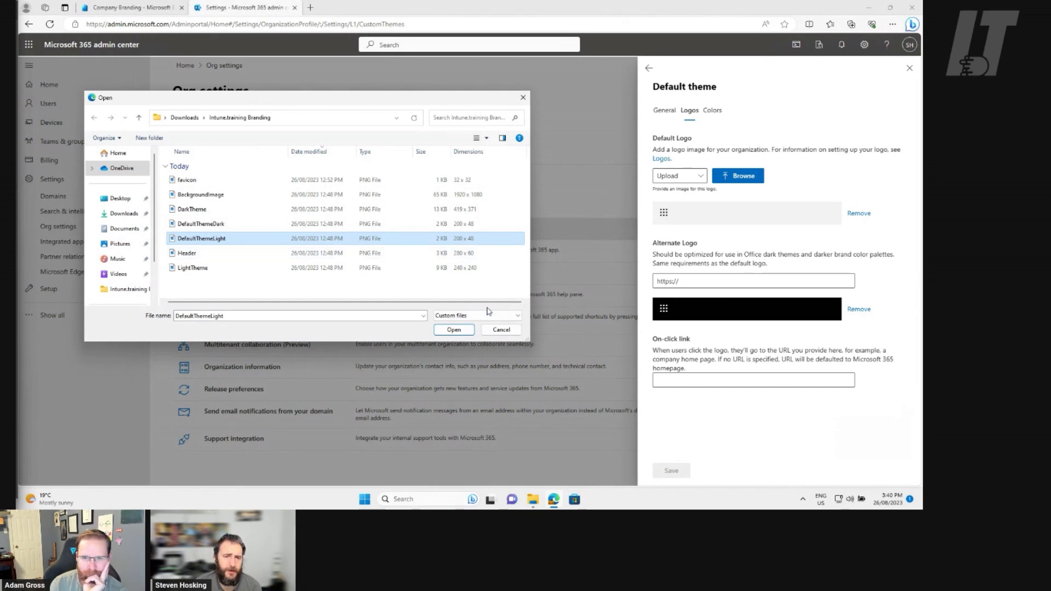
left_click(453, 330)
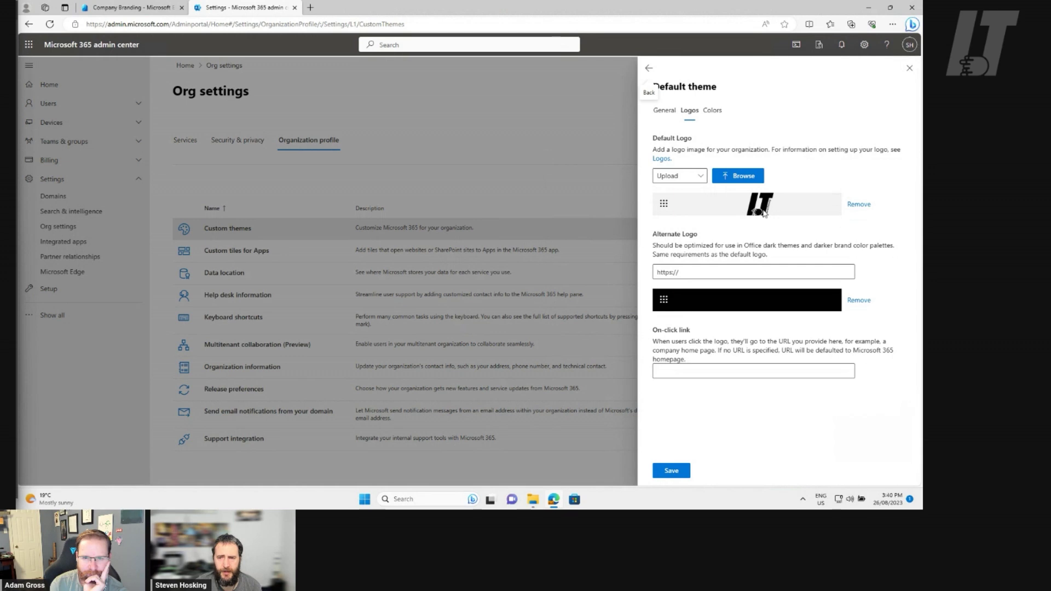
left_click(701, 273)
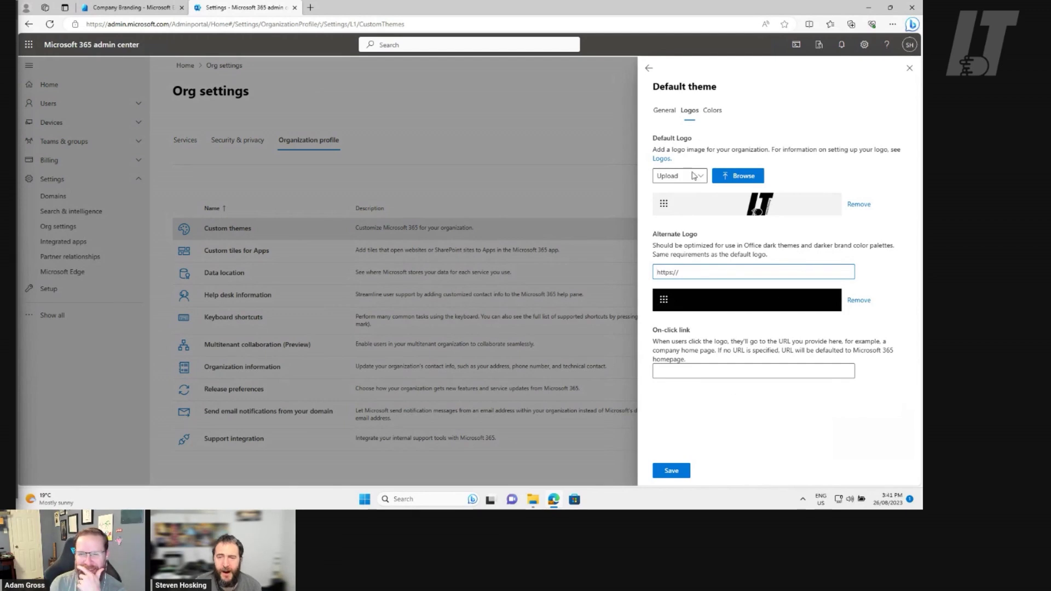
left_click(713, 111)
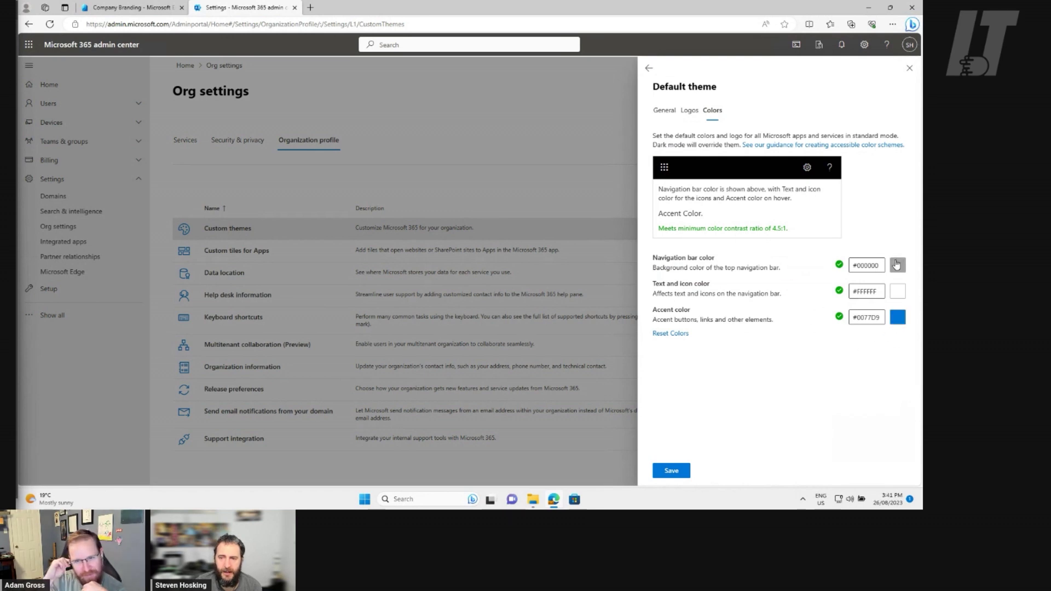
Set the default theme's navigation bar colour to blue #2986ff and save it
left_click(898, 265)
left_click_drag(781, 397, 846, 399)
left_click_drag(780, 382, 885, 281)
left_click_drag(851, 395, 856, 398)
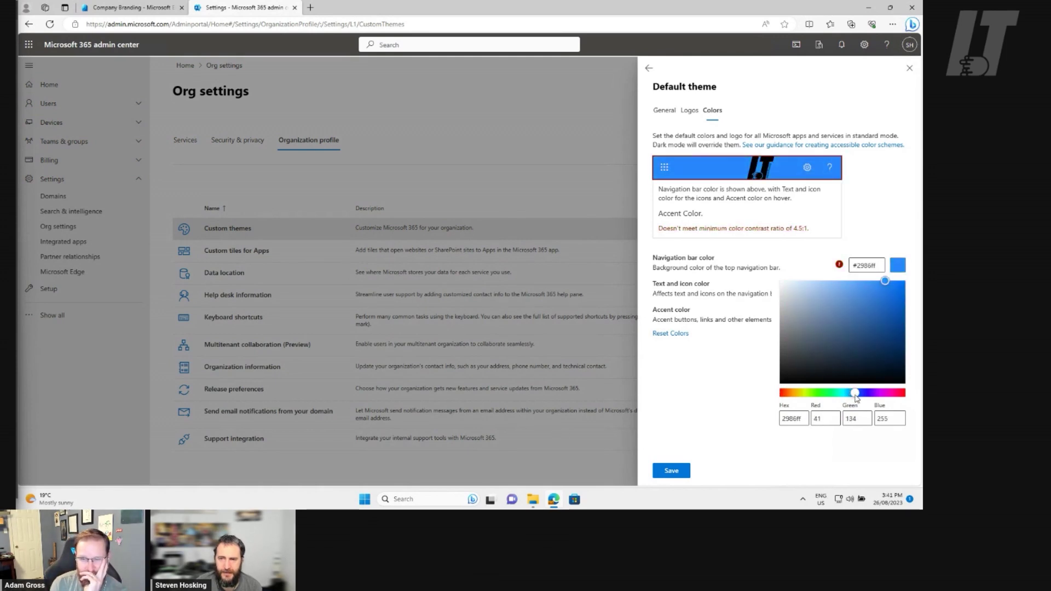
left_click(673, 471)
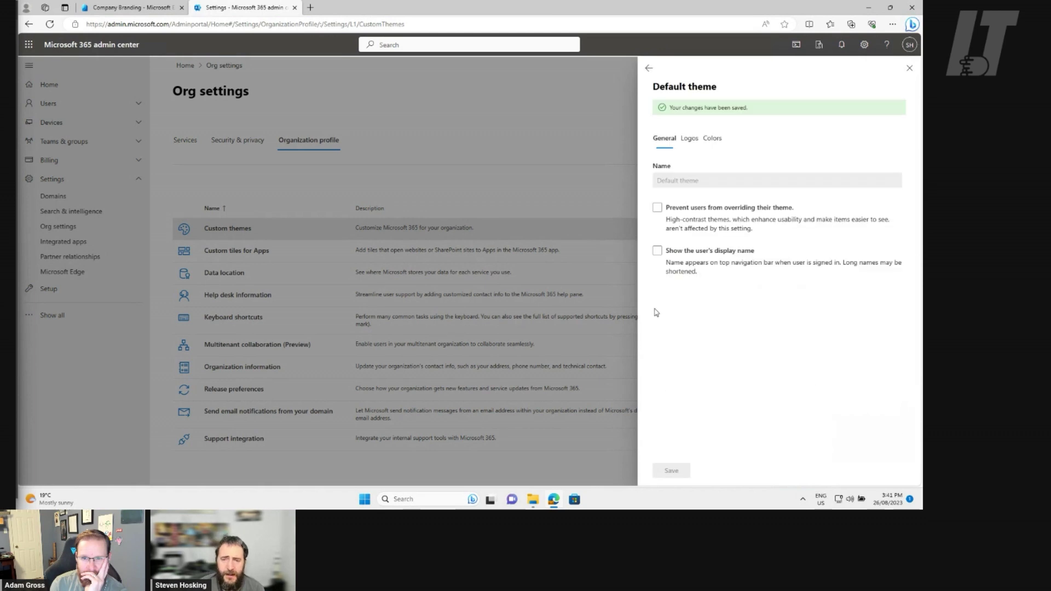
Turn on showing the user's display name in the default theme
left_click(691, 145)
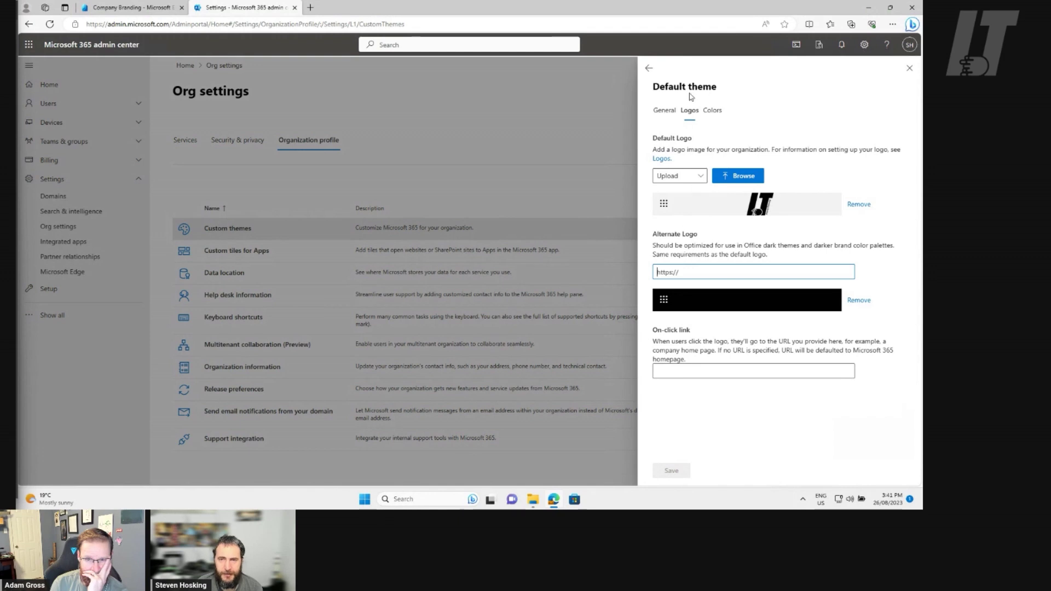
left_click(664, 111)
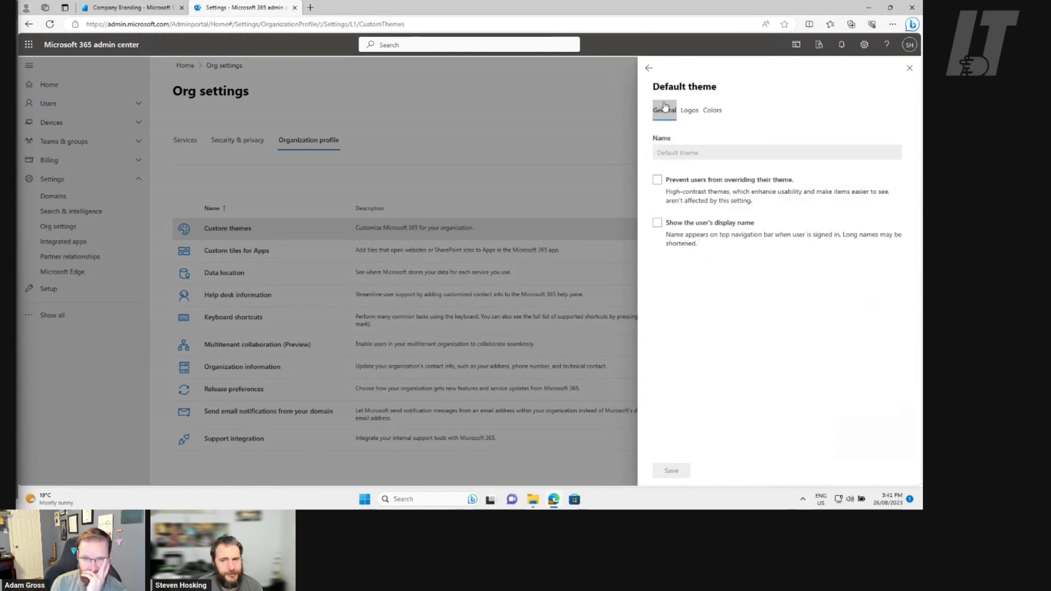
left_click(657, 222)
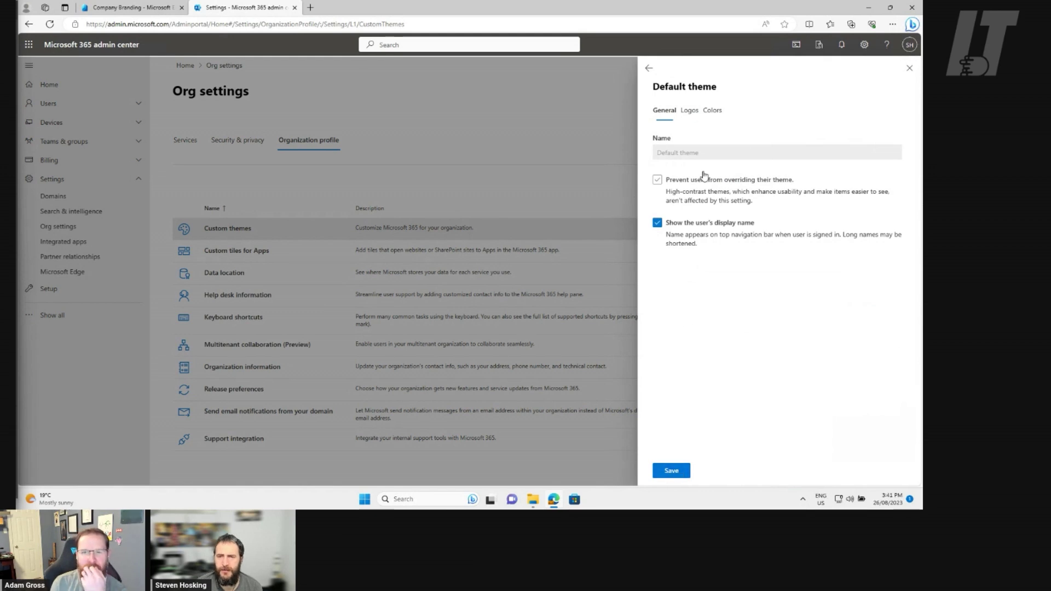
Set the logo's on-click link to the intune.training address and save the theme
left_click(691, 112)
left_click(695, 370)
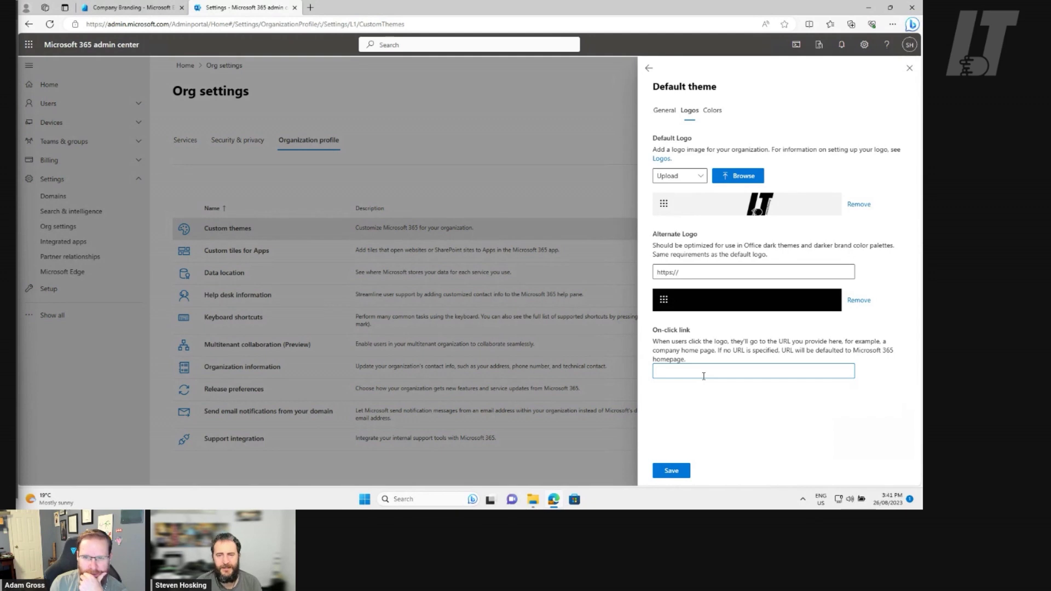
type("Https://intune.t")
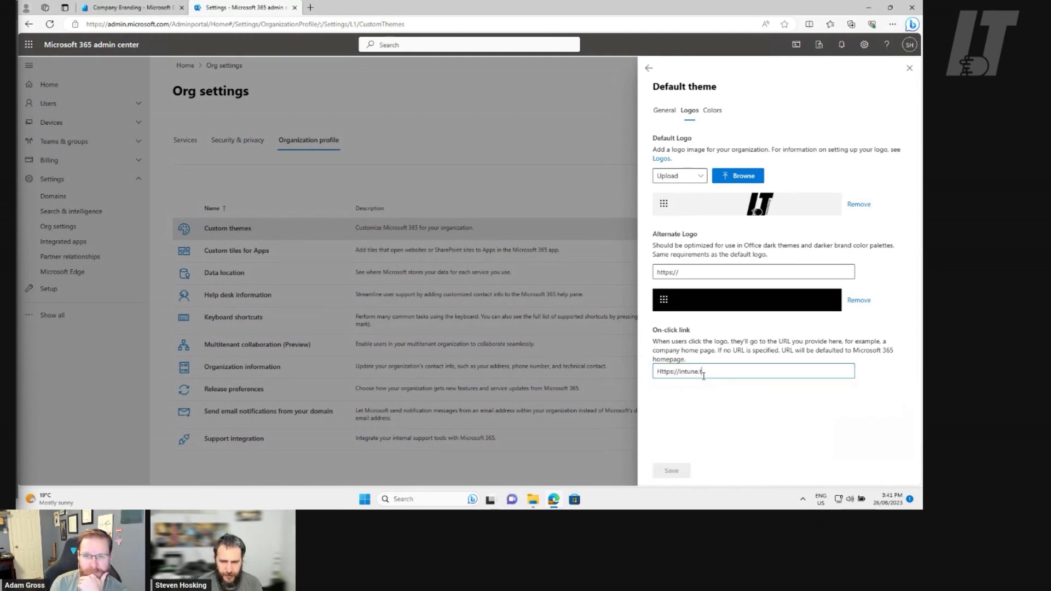
type("raining")
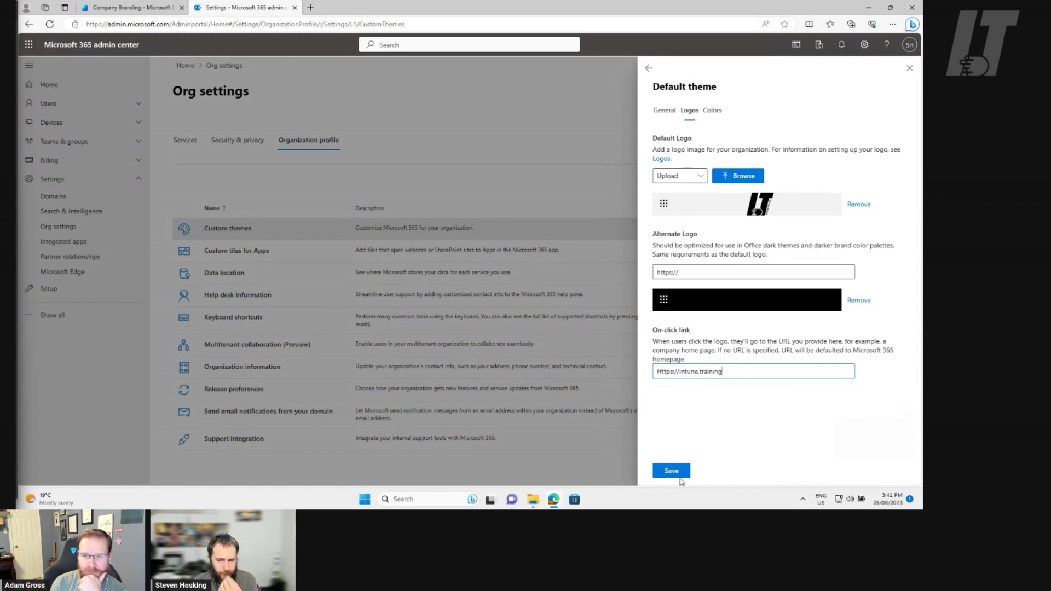
left_click(676, 472)
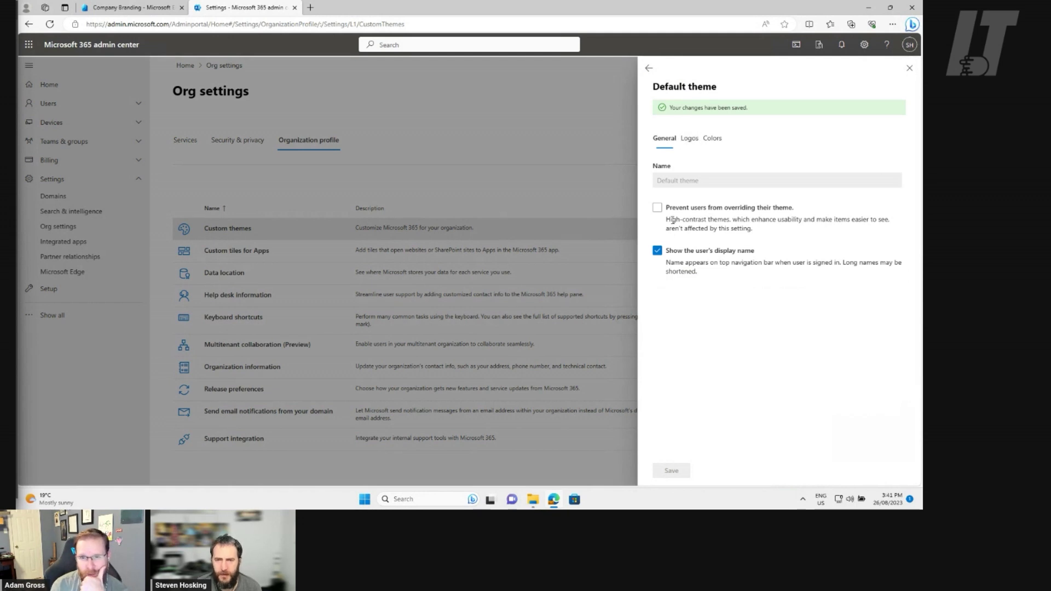
Prevent users from overriding their theme, save, and close the Default theme panel
left_click_drag(710, 275, 670, 251)
left_click(753, 289)
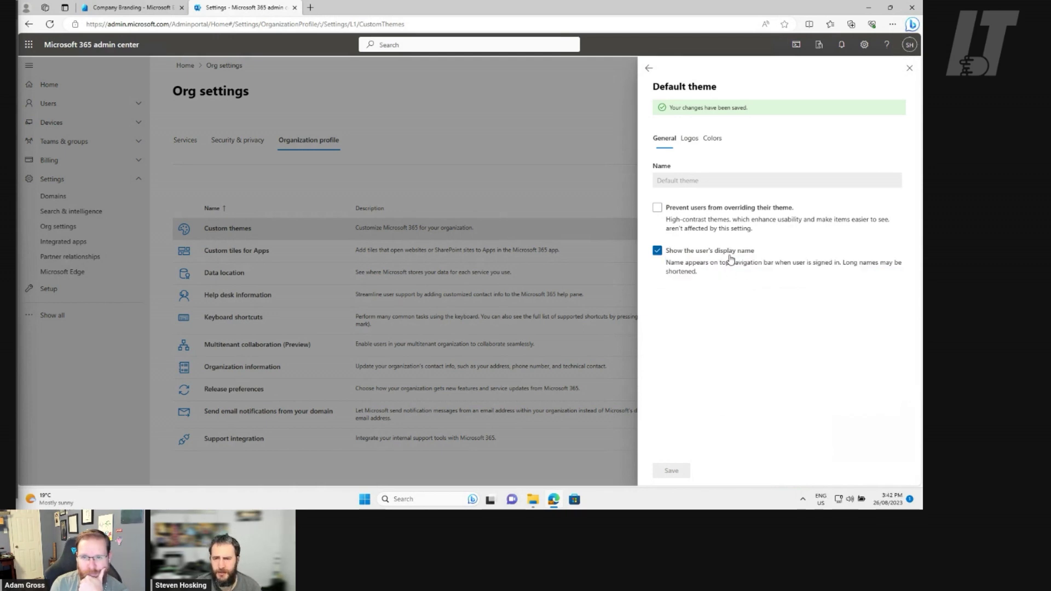
left_click(679, 211)
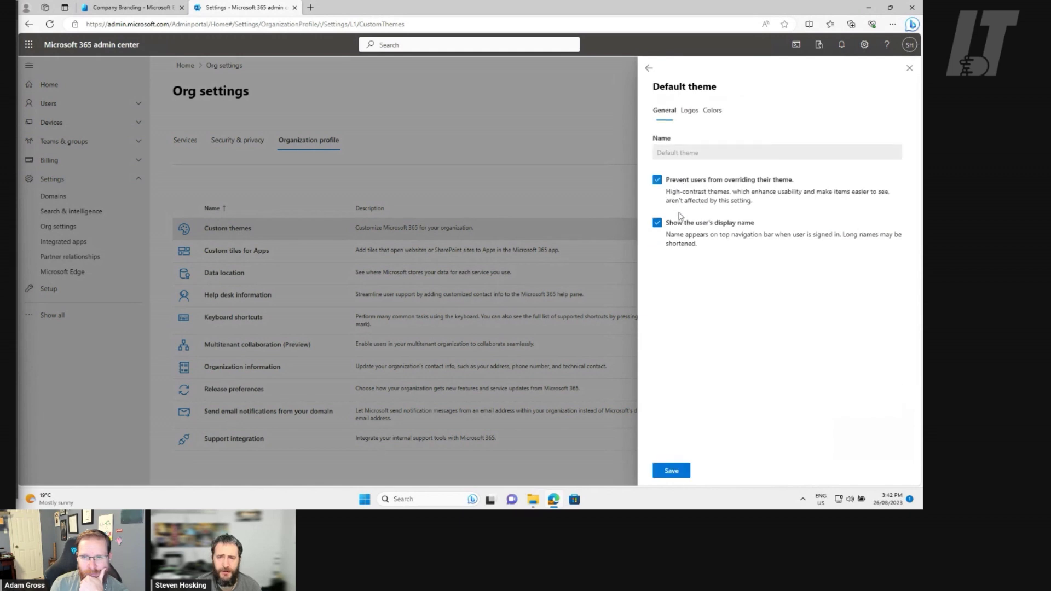
left_click(672, 471)
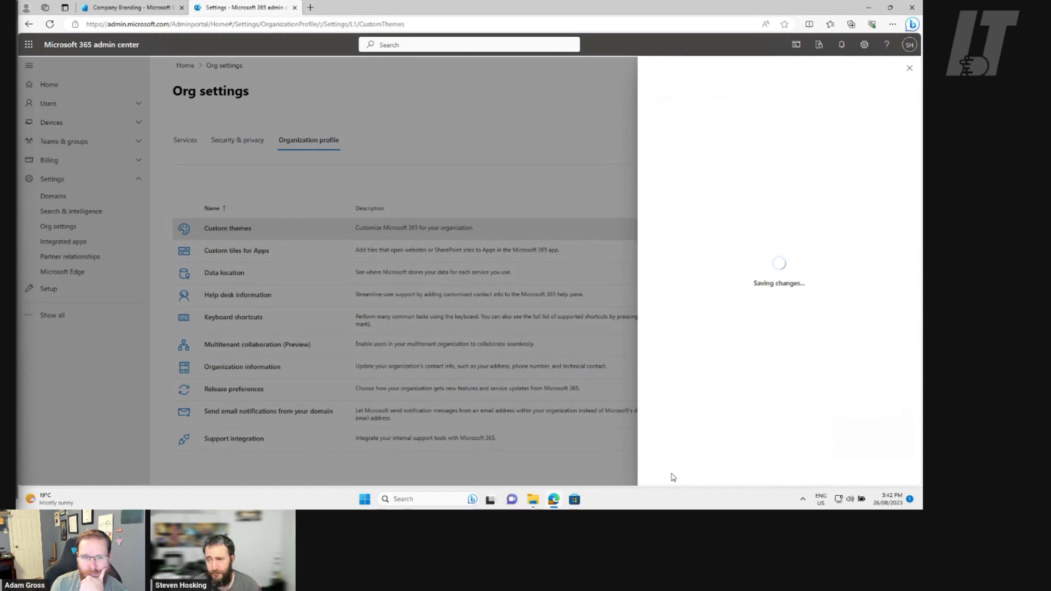
left_click(908, 71)
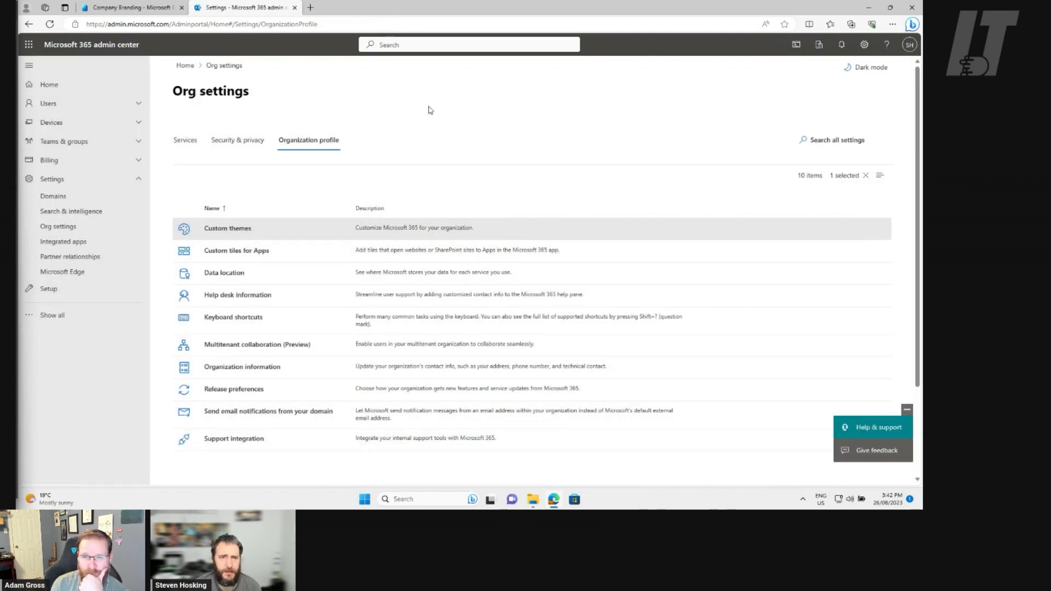
Load portal.office.com in a new tab, advance the welcome carousel, and open another blank tab
left_click(312, 11)
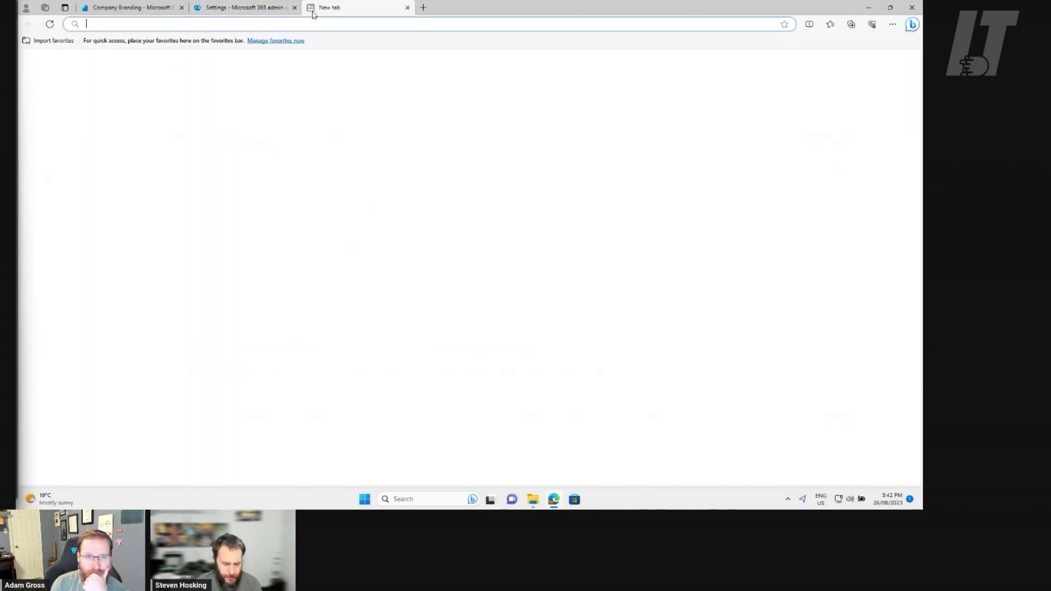
type("portal.office.com")
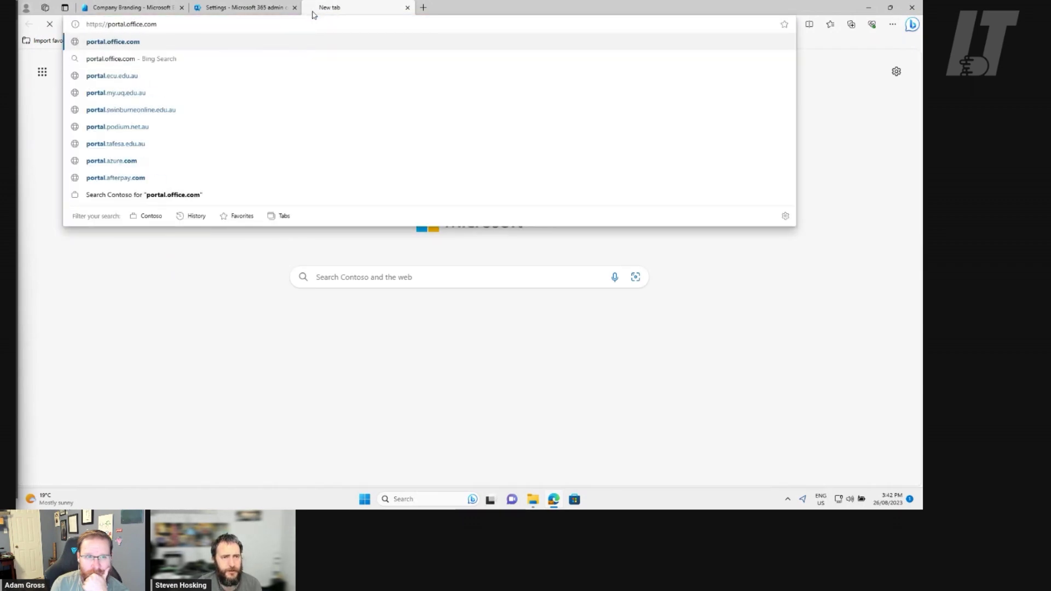
key("Return")
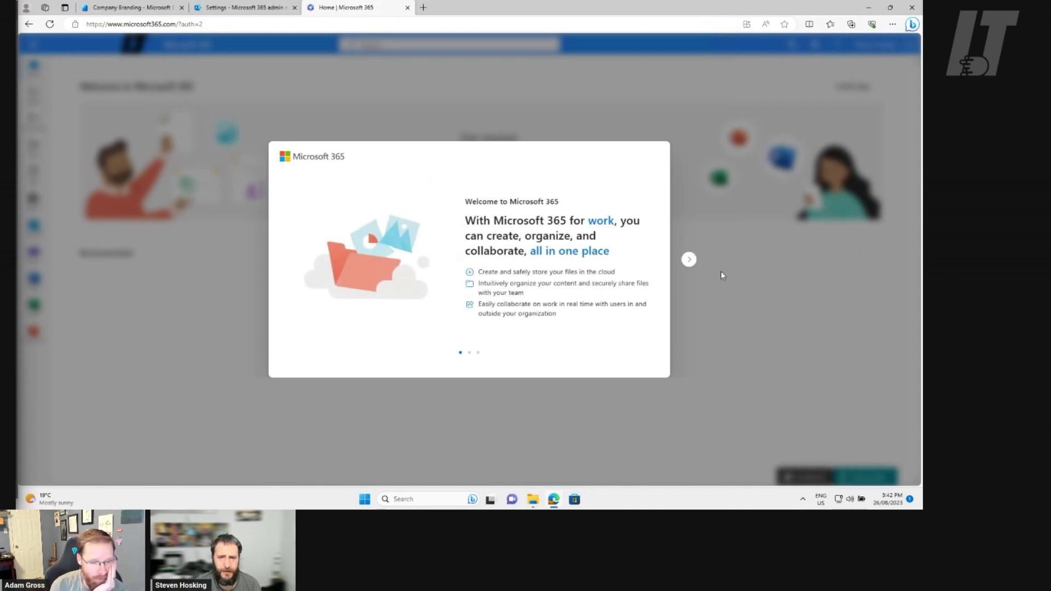
left_click(688, 259)
left_click(688, 260)
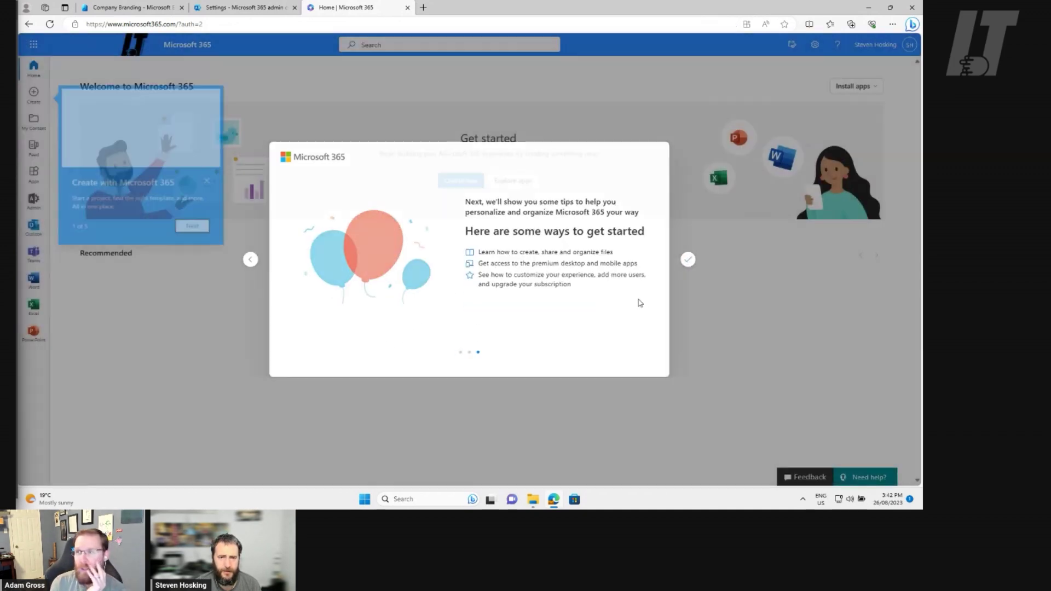
key("ctrl+t")
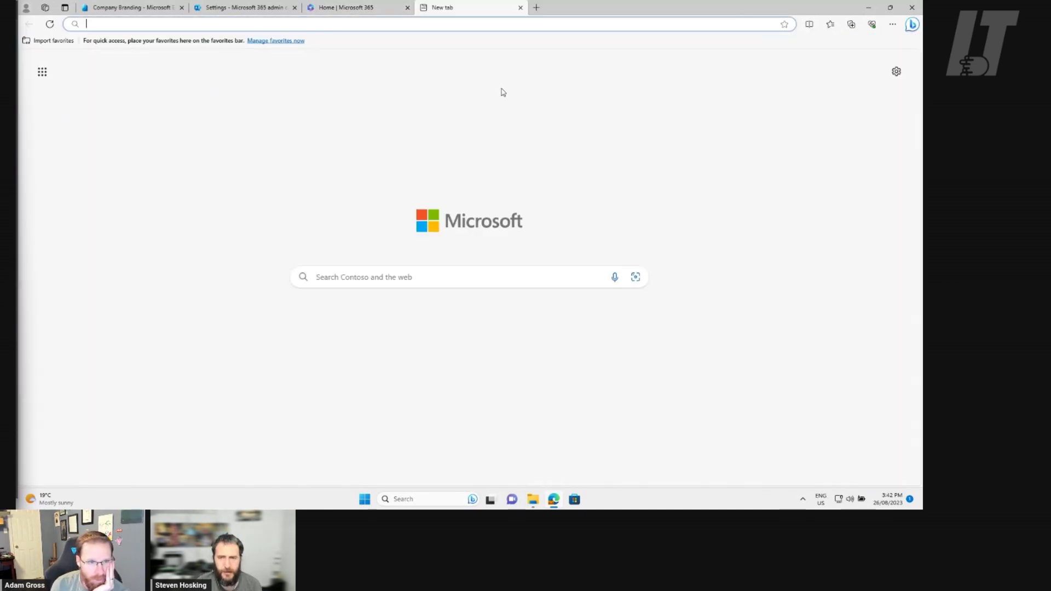
Load the Intune admin center at intune.microsoft.com in the blank tab
left_click(442, 22)
type("i")
type("microsoft.c")
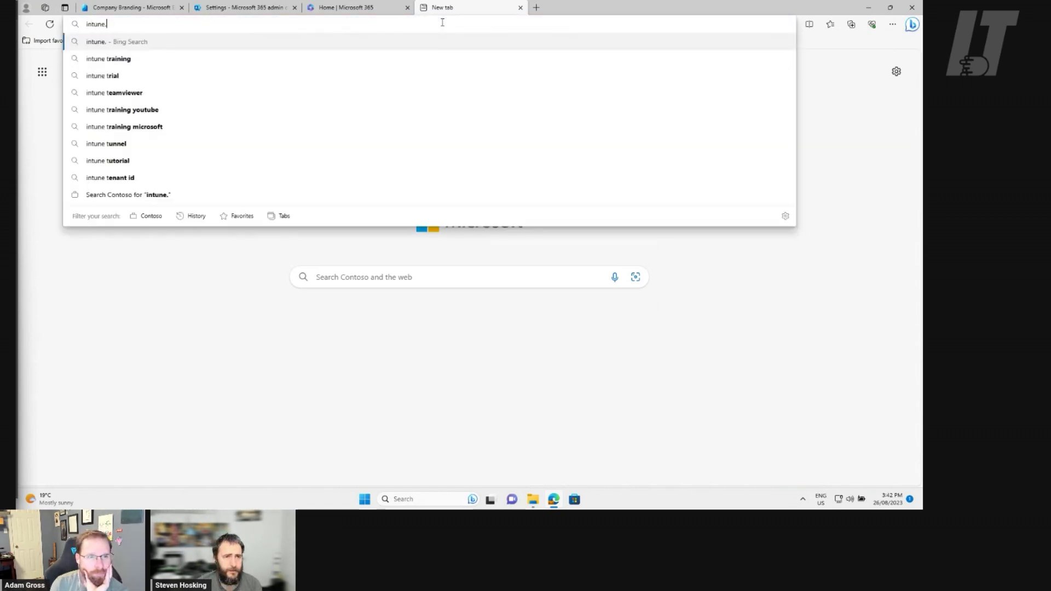
type("om")
key("Return")
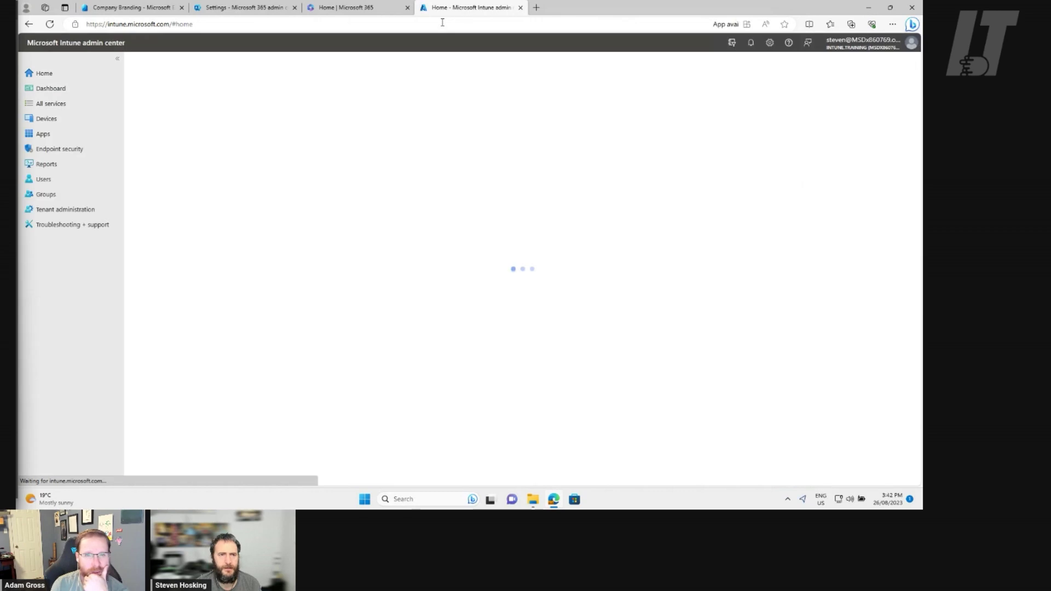
Close the Edge window and relaunch Edge from the taskbar
left_click(345, 7)
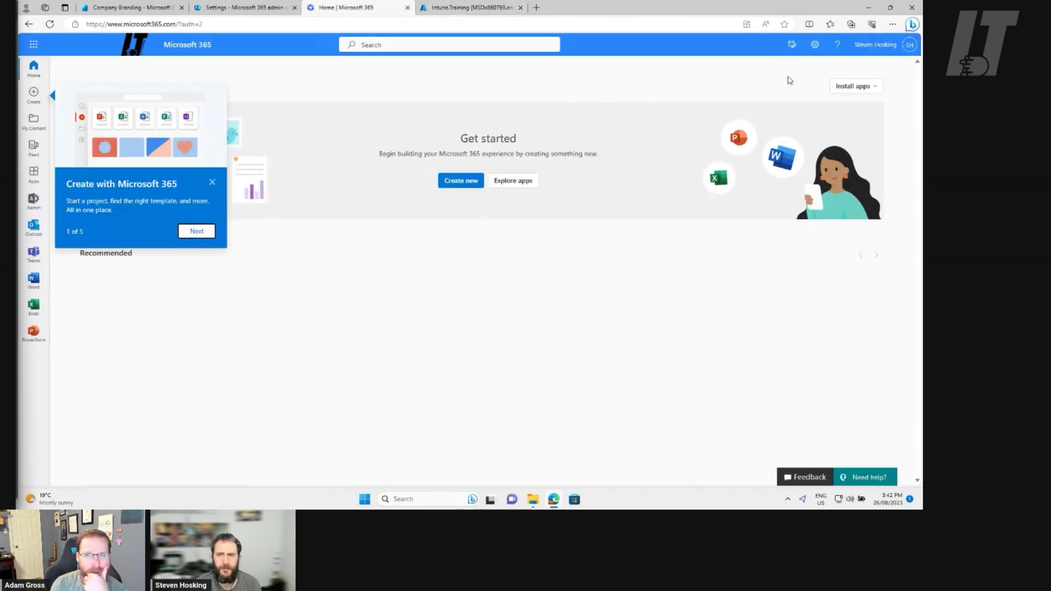
left_click(911, 7)
left_click(553, 500)
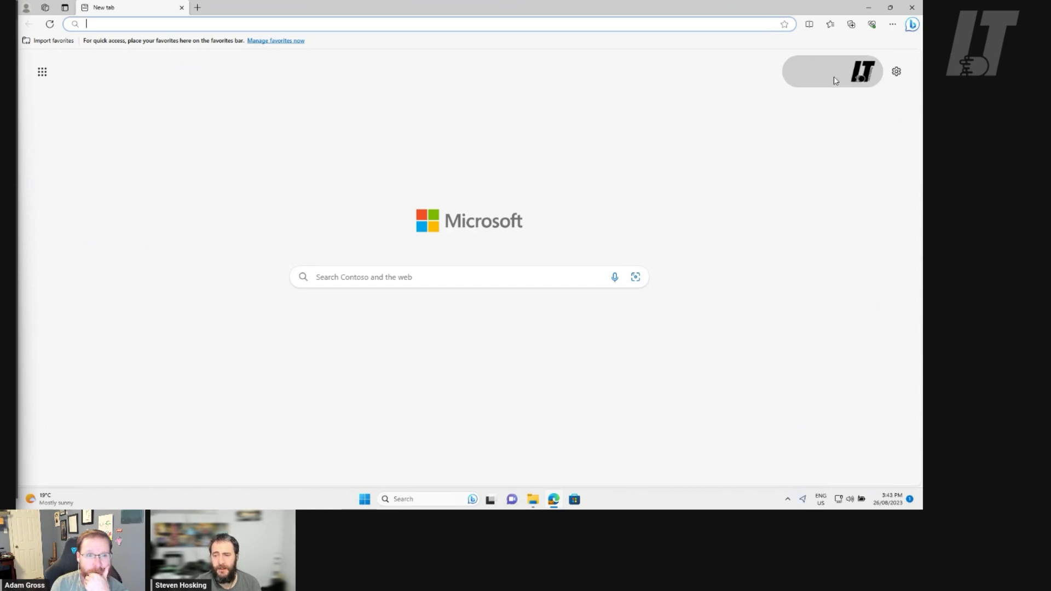
Load the Intune admin center address in the fresh window
left_click(863, 73)
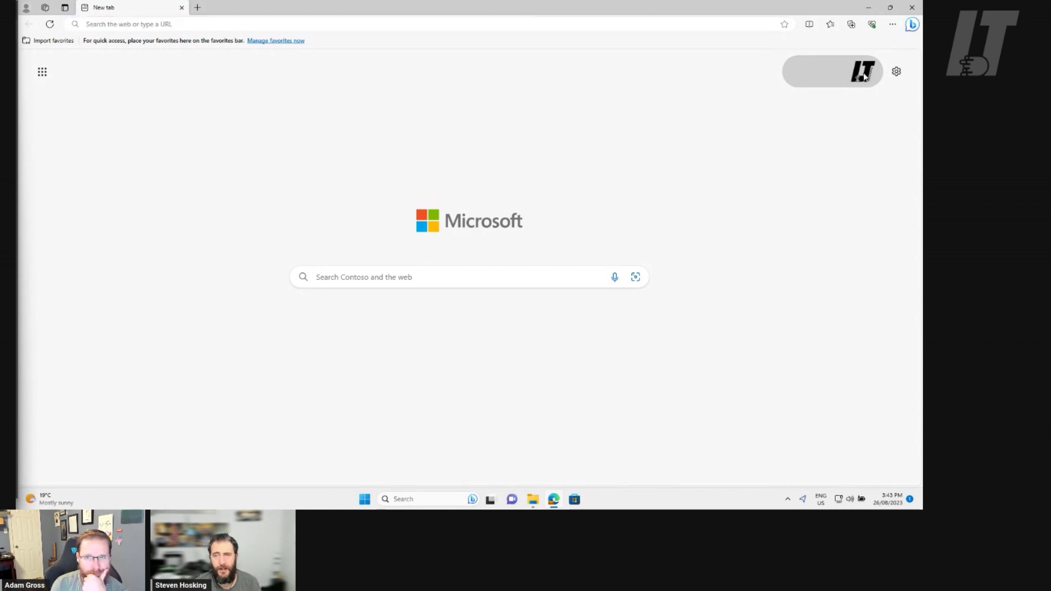
left_click(197, 24)
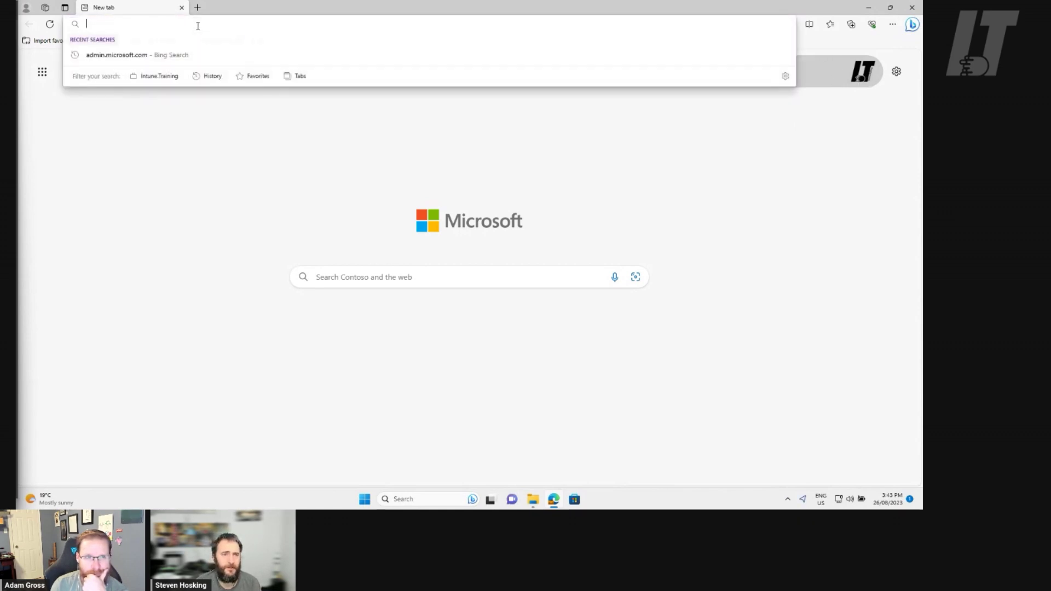
type("intune")
key("Return")
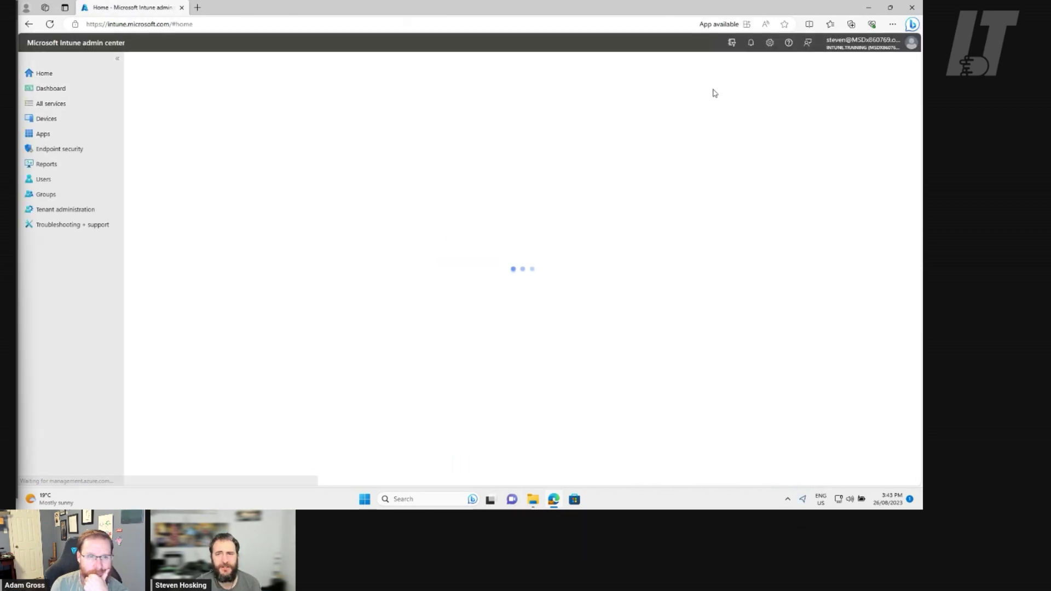
Sign out of the current account, repeating sign-out after the page reloads
left_click(862, 43)
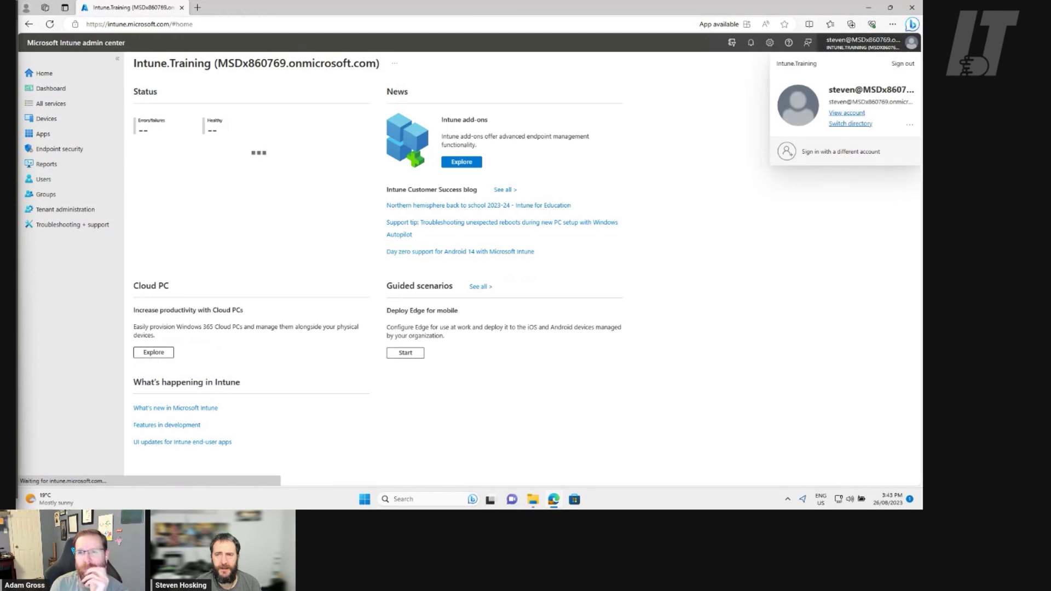
left_click(902, 63)
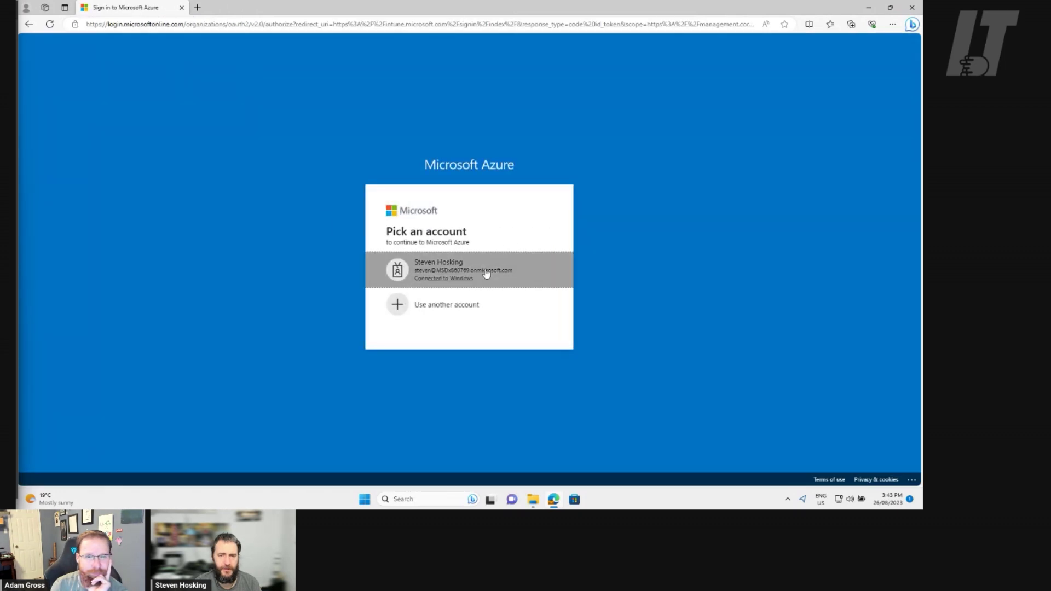
left_click(486, 274)
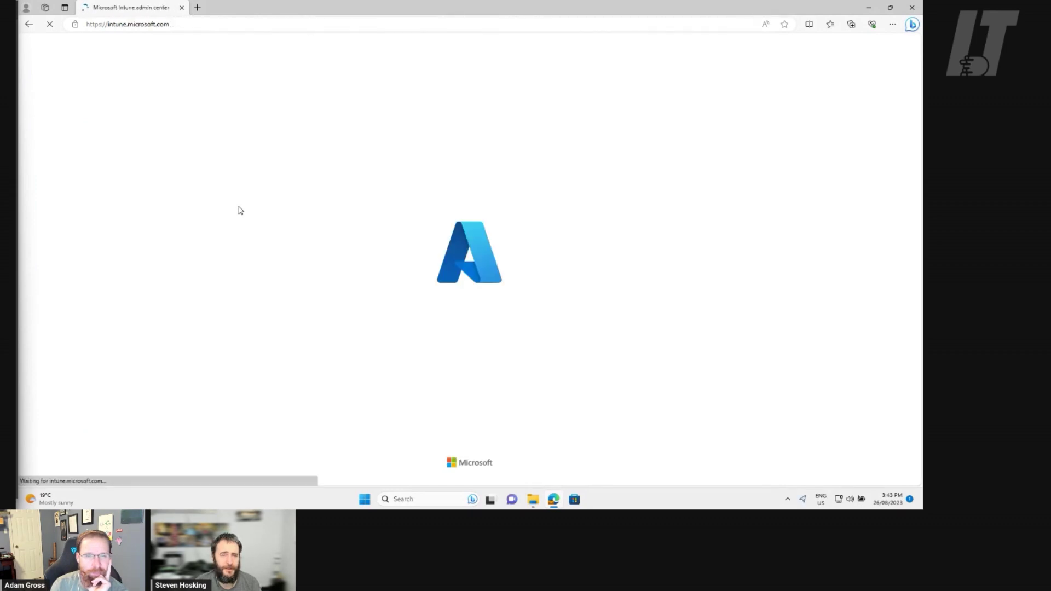
left_click(27, 9)
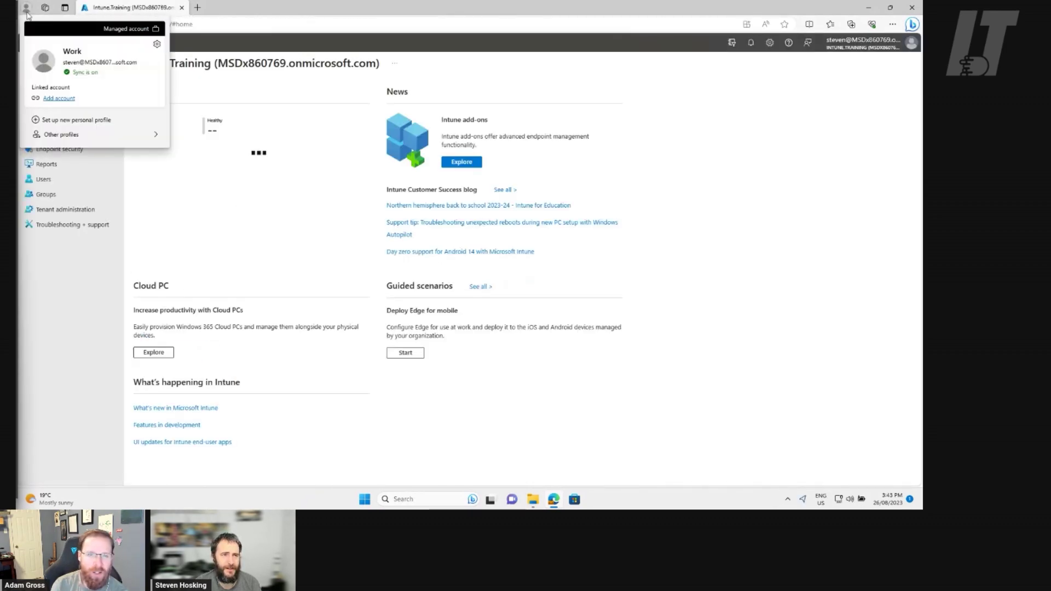
left_click(886, 43)
left_click(903, 66)
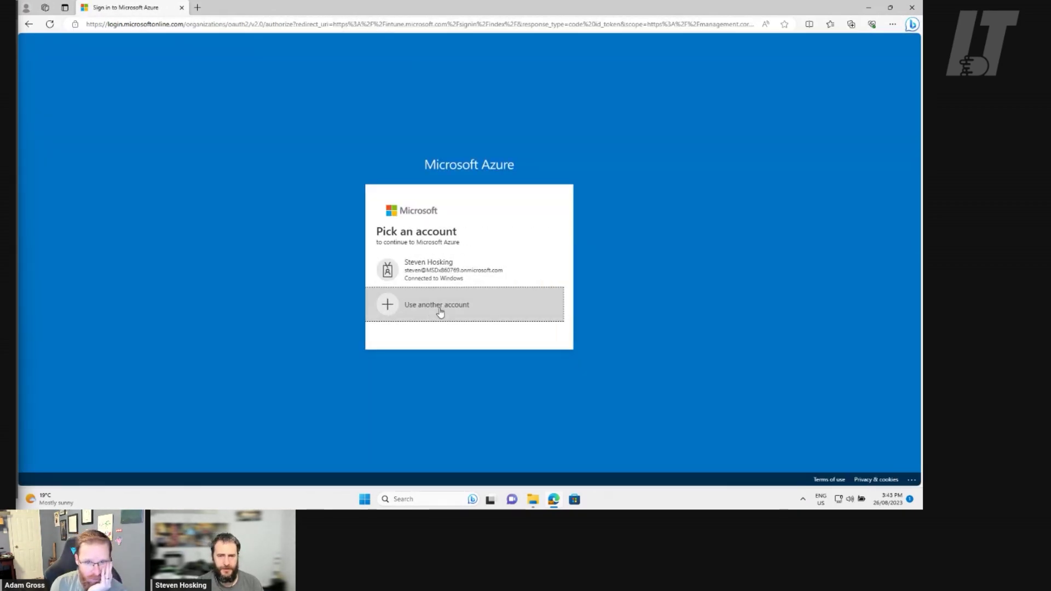
Choose 'Use another account' and enter the admin's sign-in address
left_click(436, 305)
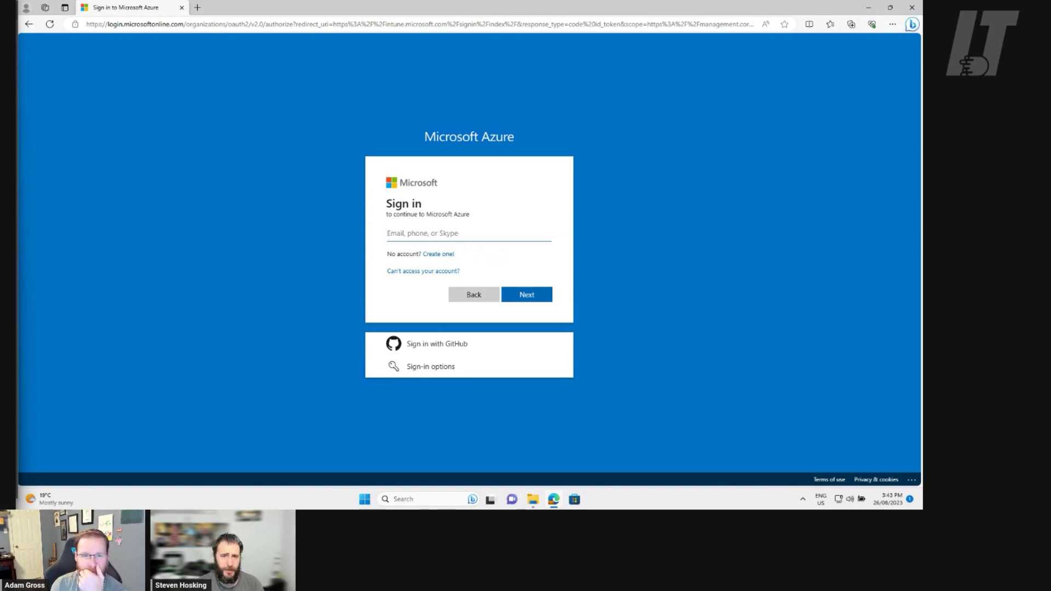
key("ctrl+v")
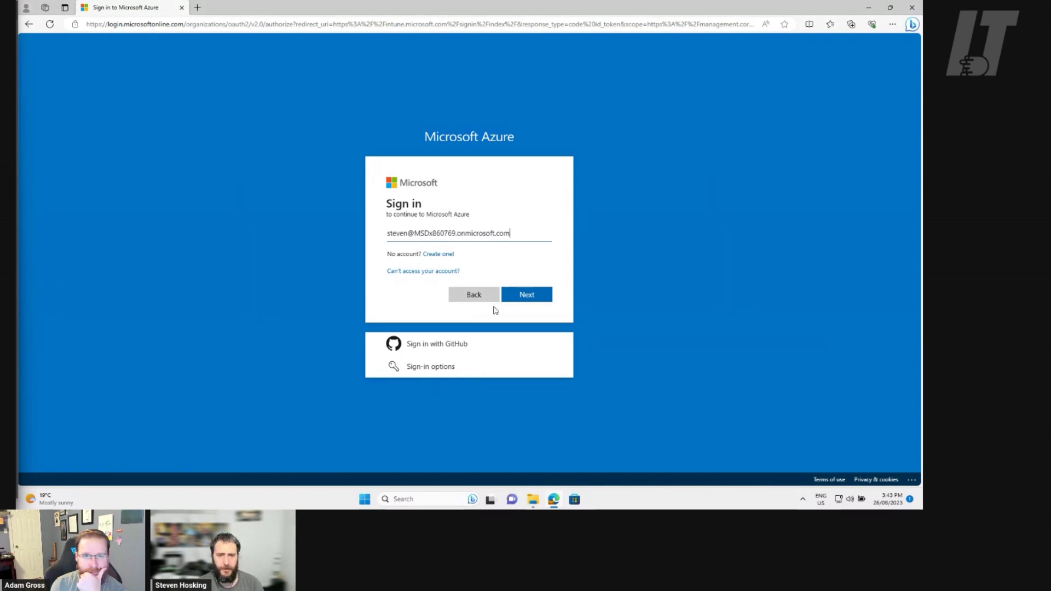
left_click(520, 295)
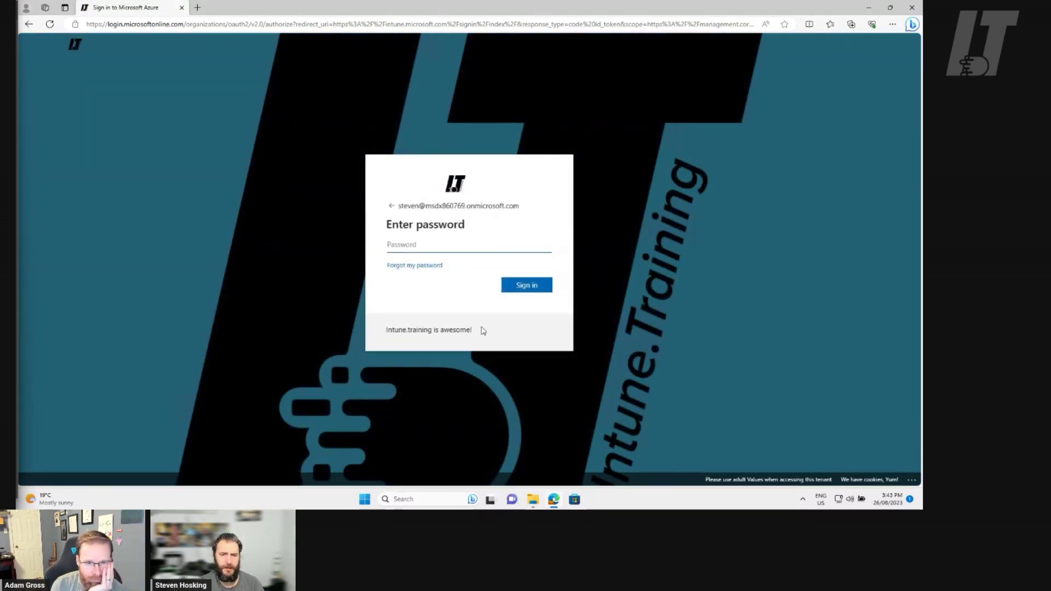
Enter the account password, dismiss the save-password prompt, and stay signed in
left_click_drag(476, 328, 371, 330)
key("ctrl+c")
left_click(446, 245)
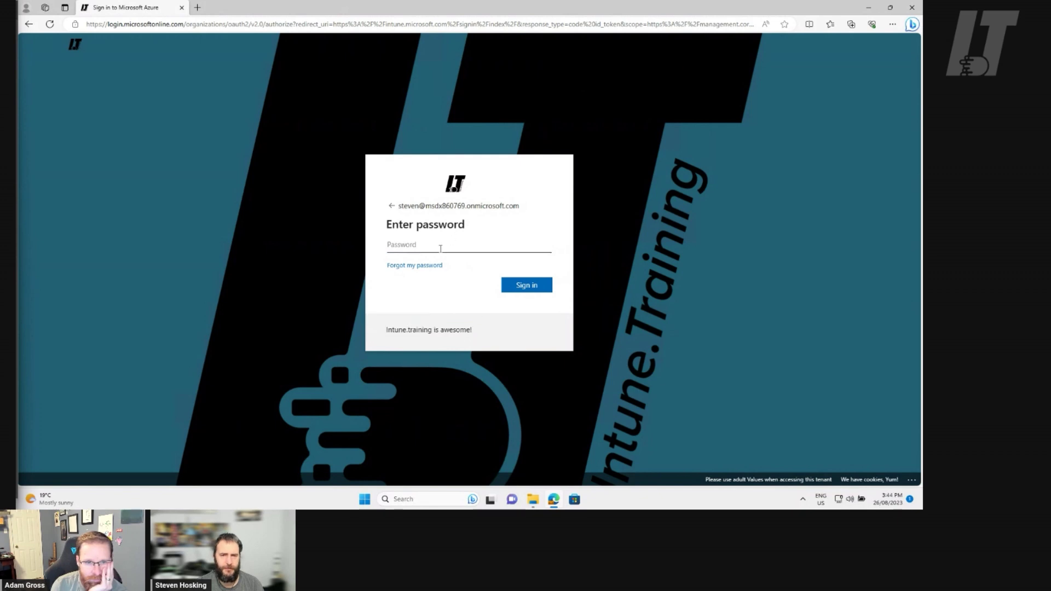
type("••••")
key("Return")
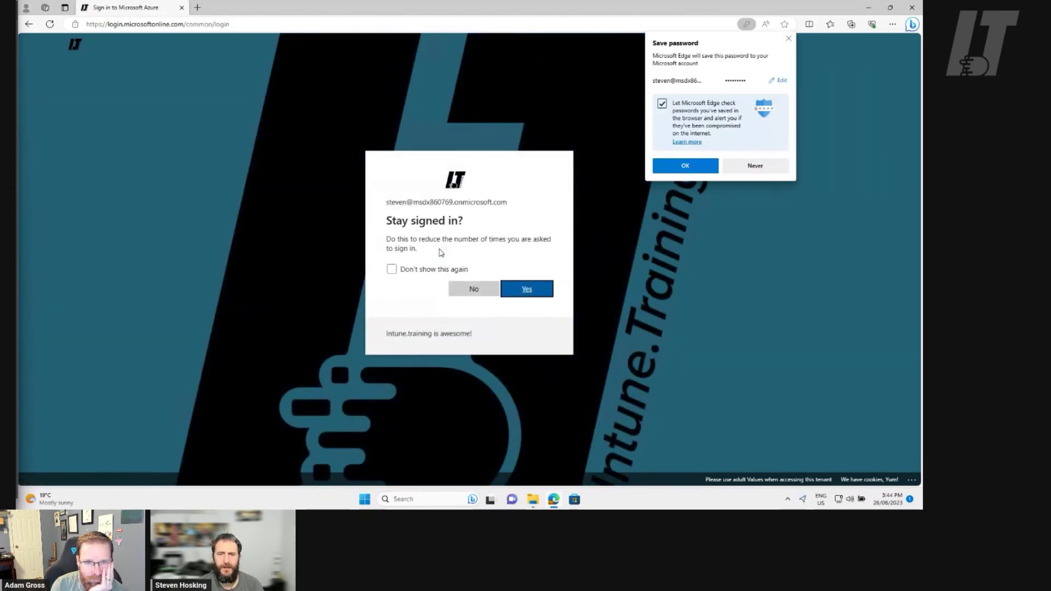
left_click(665, 169)
left_click(539, 290)
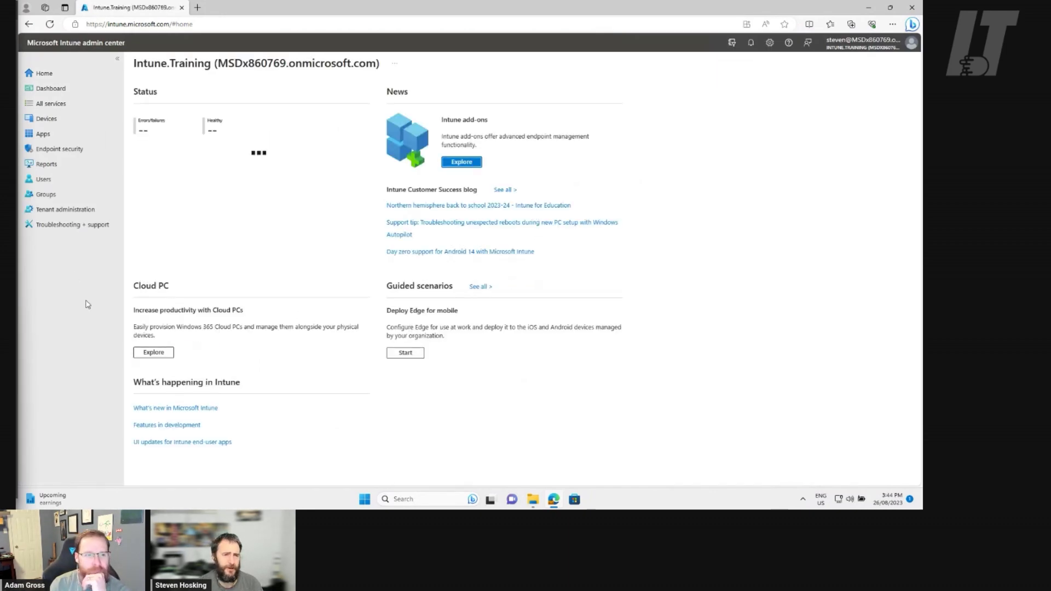
Go to Tenant admin > Customization and edit the Default Policy's settings
left_click(59, 213)
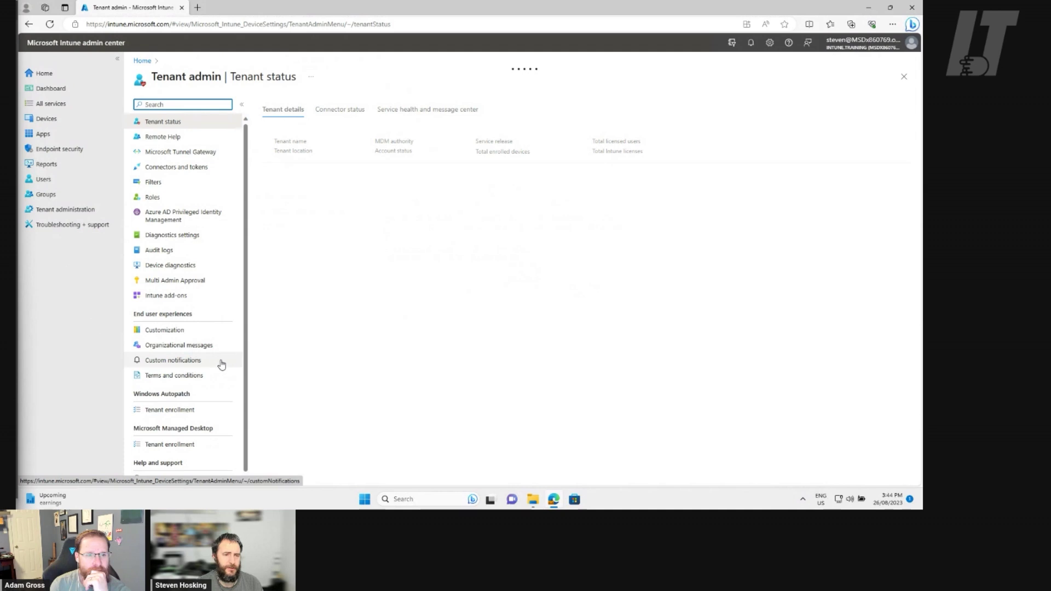
left_click(179, 331)
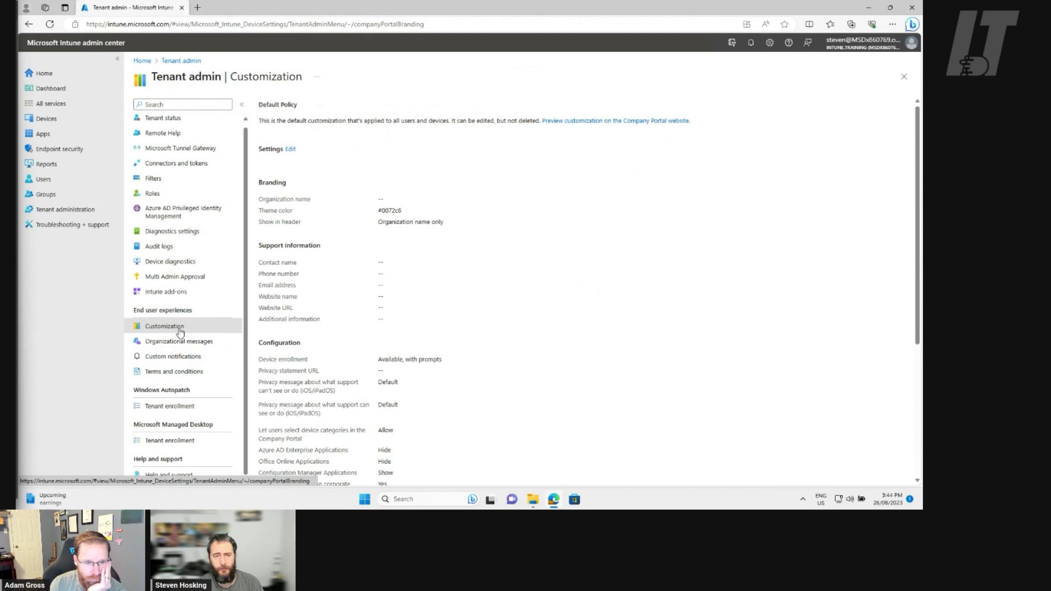
scroll(509, 325, "down", 4)
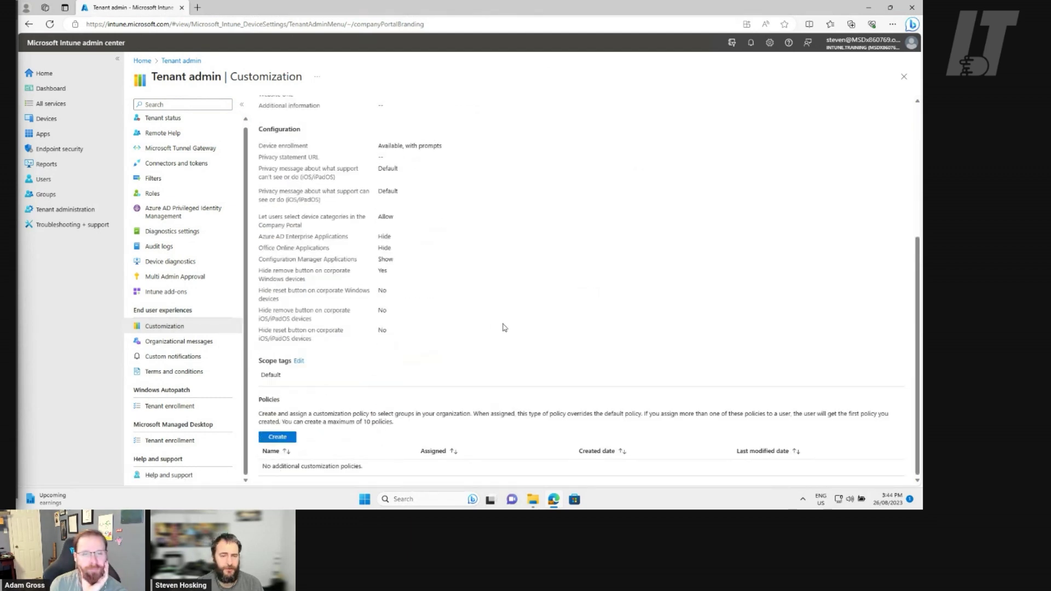
scroll(500, 321, "up", 4)
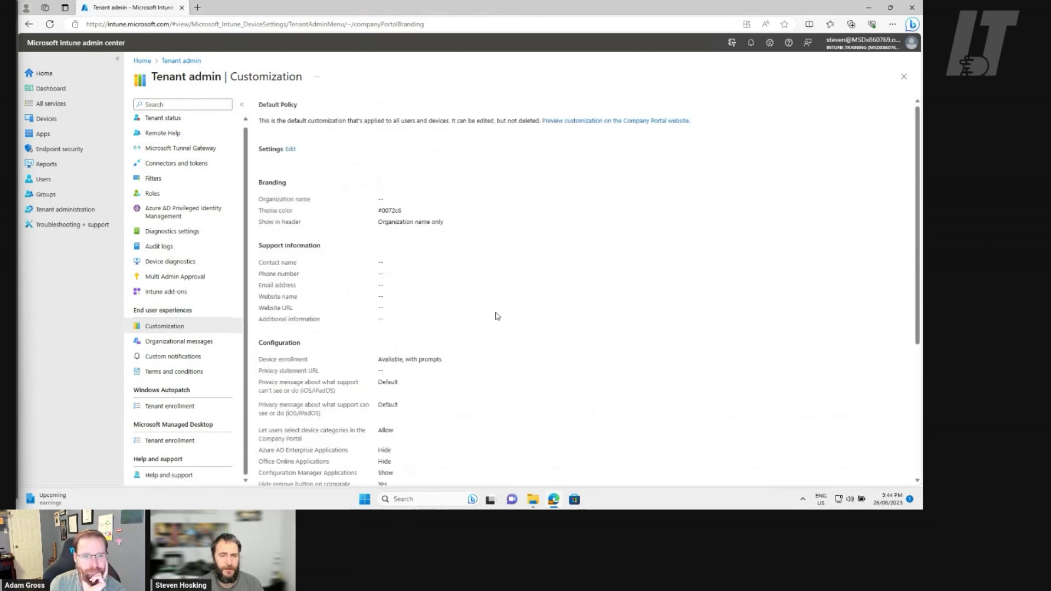
left_click(290, 149)
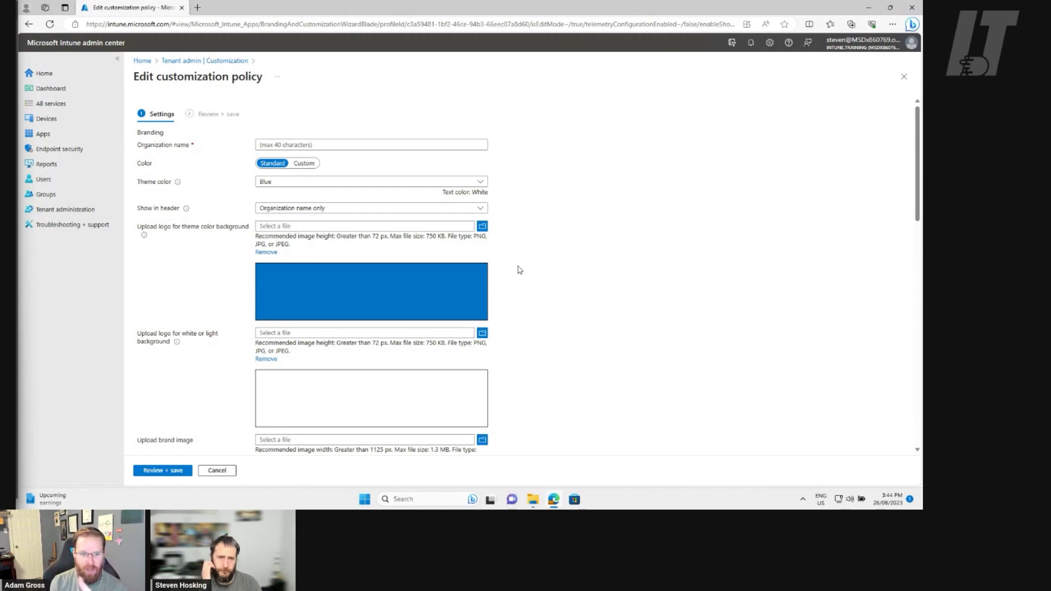
Show the organization logo and name in the header, with organization name Intune.Training
left_click(483, 208)
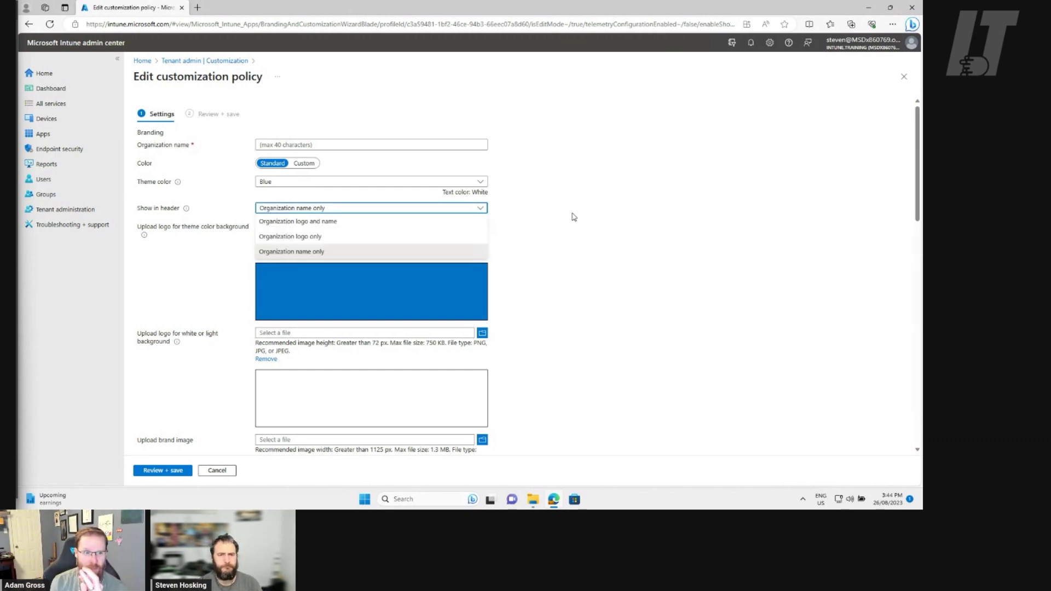
left_click(570, 216)
left_click(483, 210)
left_click(417, 219)
left_click(359, 143)
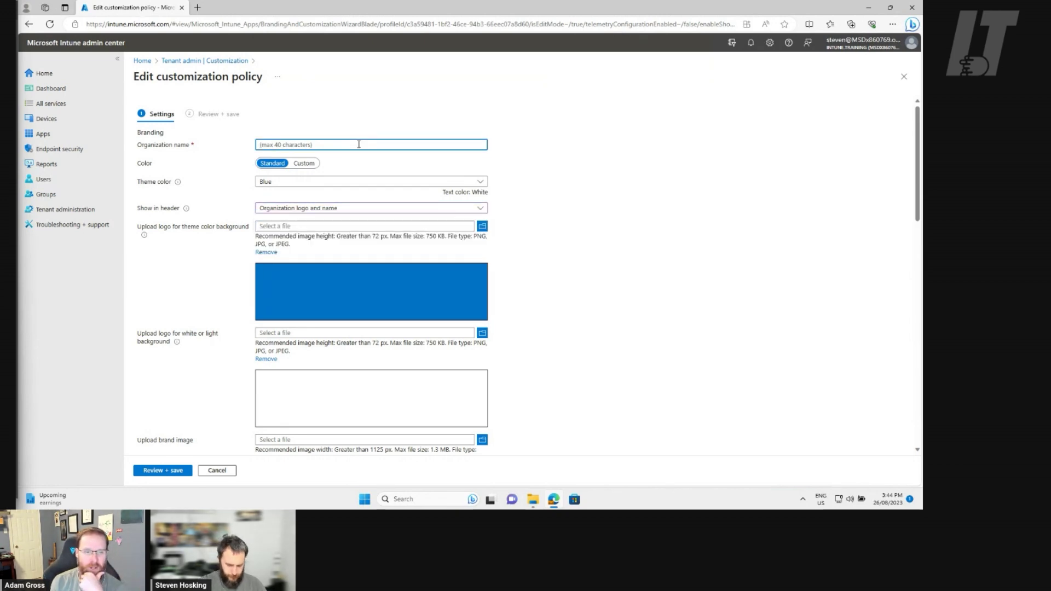
type("Intune.Training")
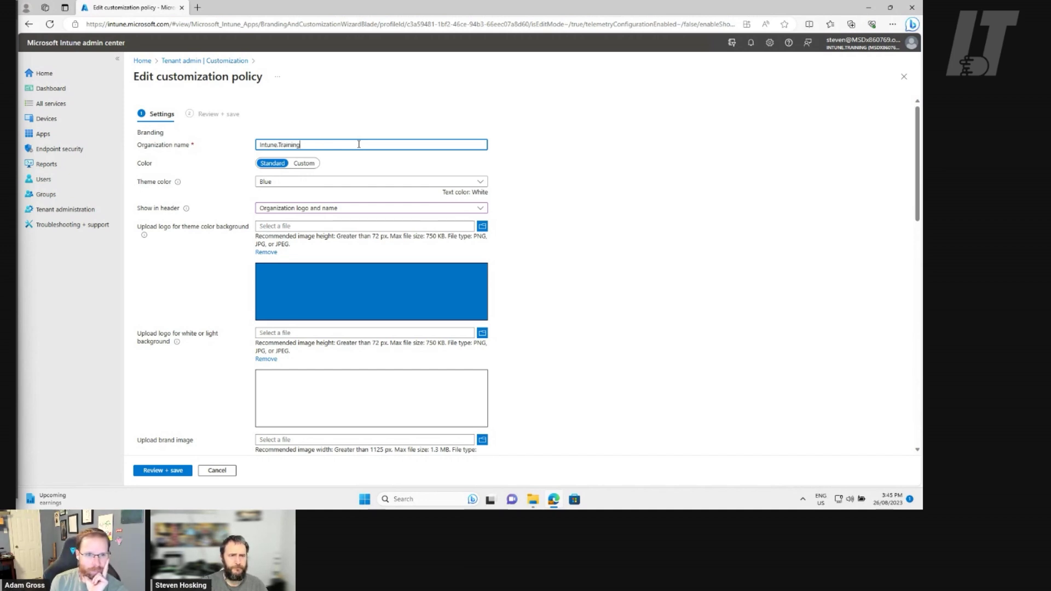
left_click(595, 185)
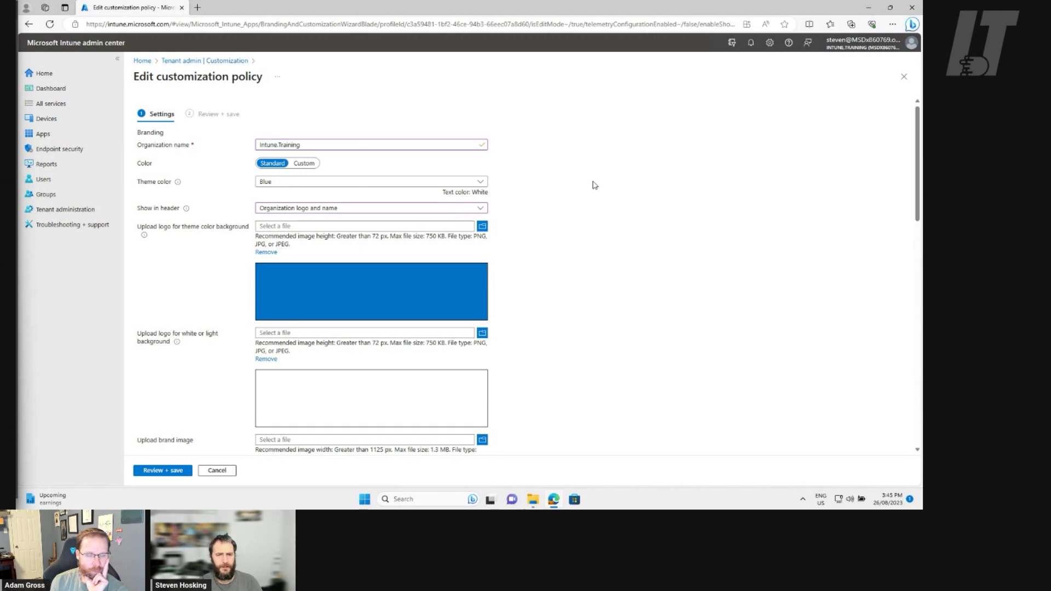
Keep the Standard Blue theme colour and begin choosing the theme-colour background logo file
left_click(481, 185)
left_click(481, 185)
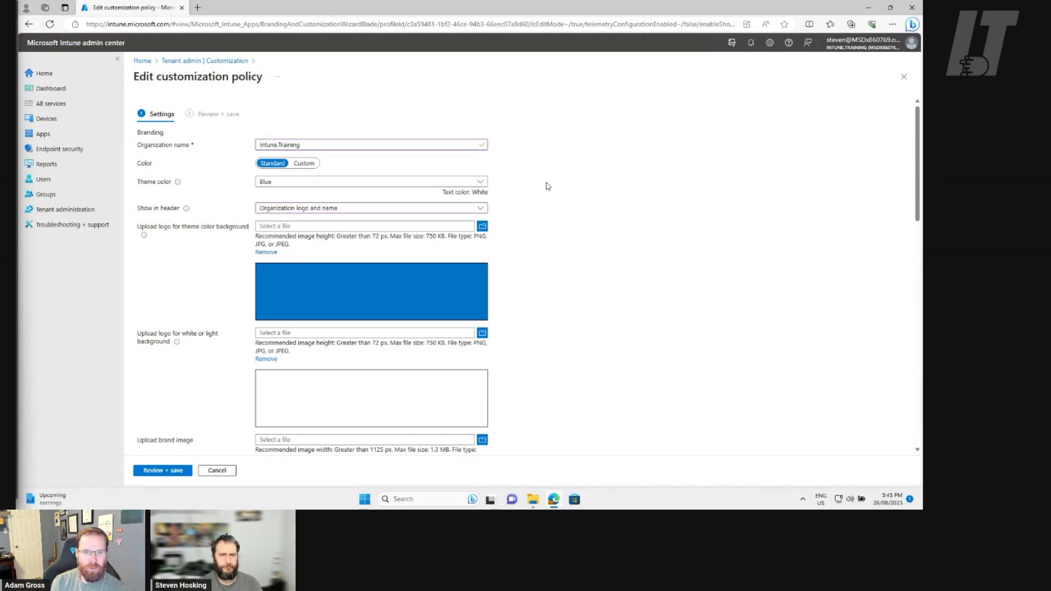
left_click(304, 163)
left_click(277, 163)
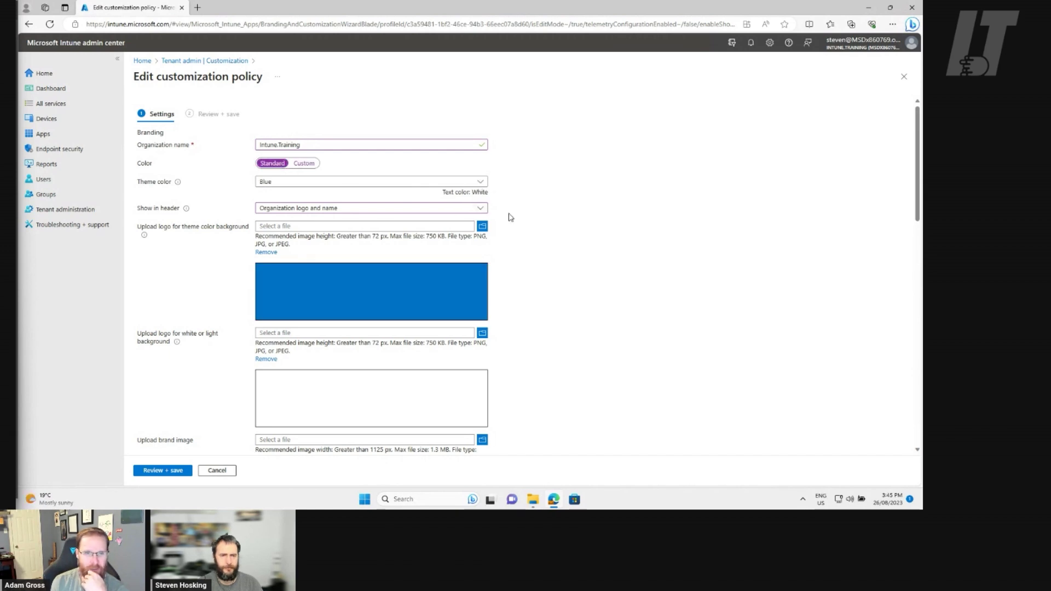
scroll(509, 217, "down", 1)
left_click(482, 173)
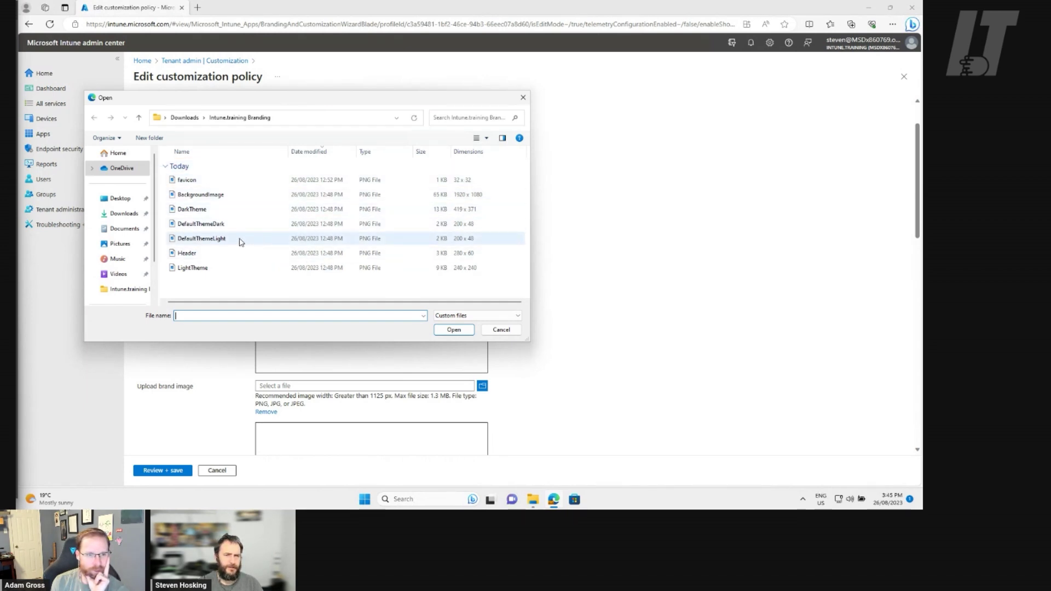
Upload DefaultThemeDark.png as the theme-colour logo and DefaultThemeLight.png as the light-background logo
left_click(242, 224)
left_click(455, 330)
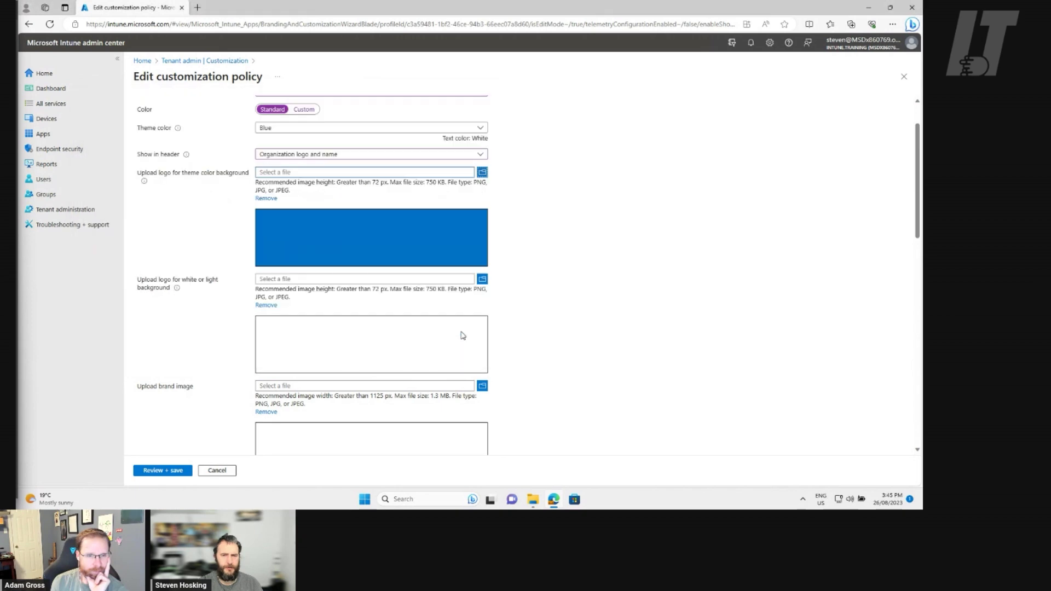
left_click(481, 279)
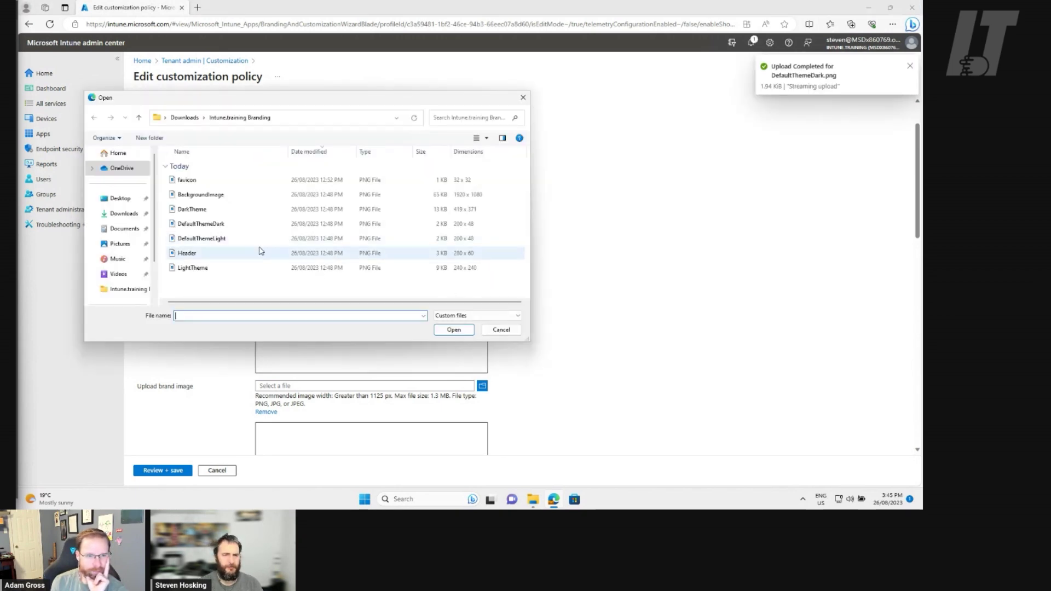
left_click(249, 241)
left_click(454, 330)
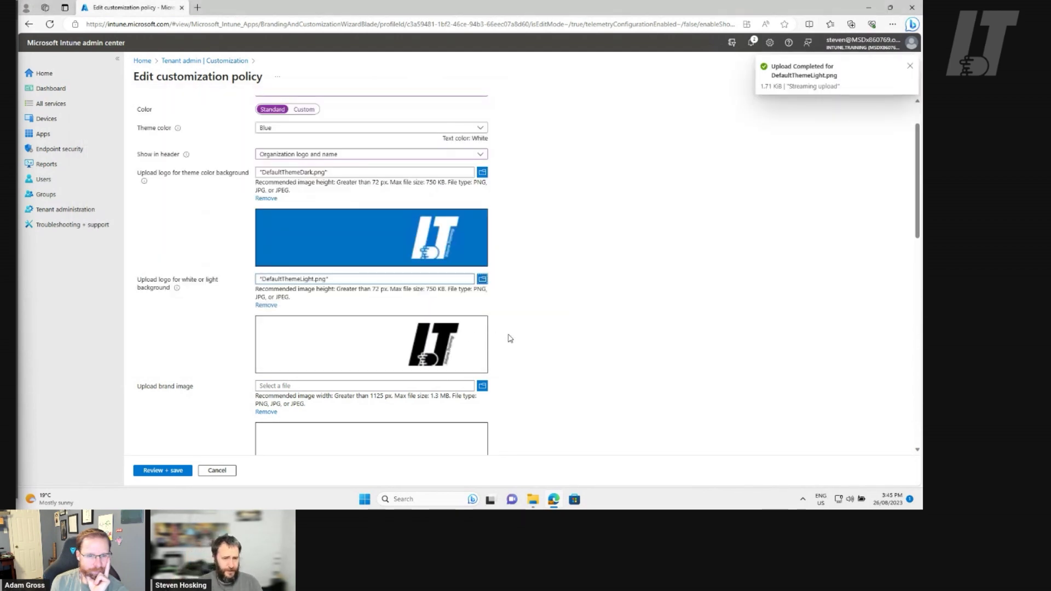
Upload BackgroundImage.png as the brand image
scroll(523, 335, "down", 2)
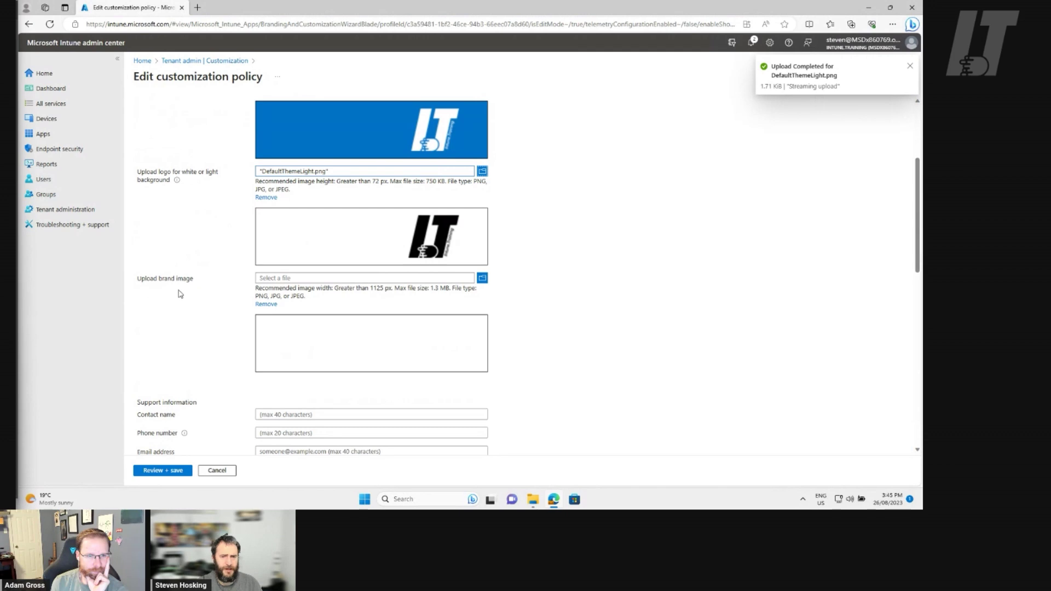
left_click(482, 279)
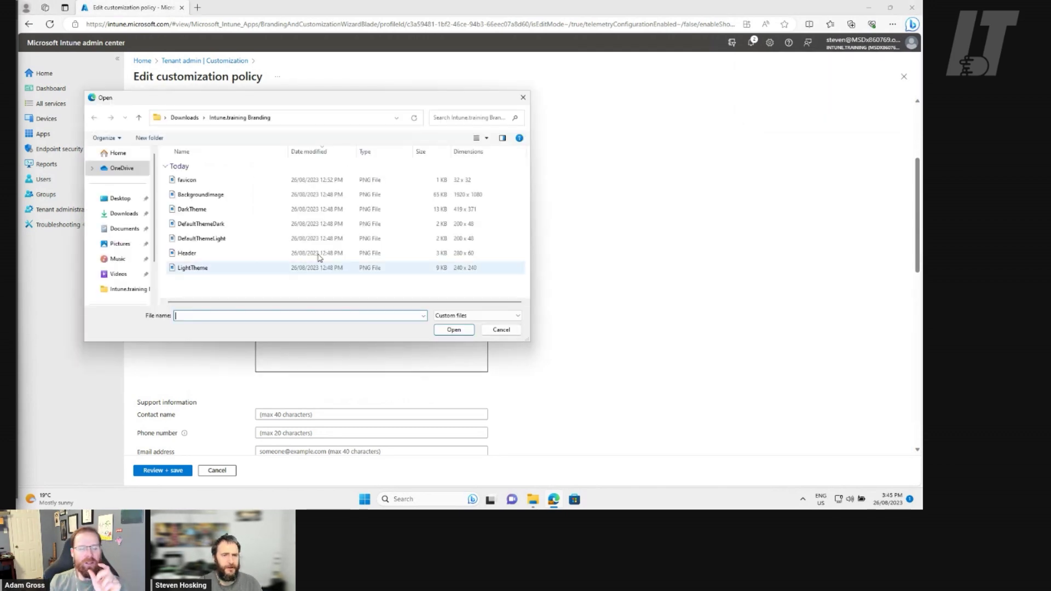
left_click(223, 198)
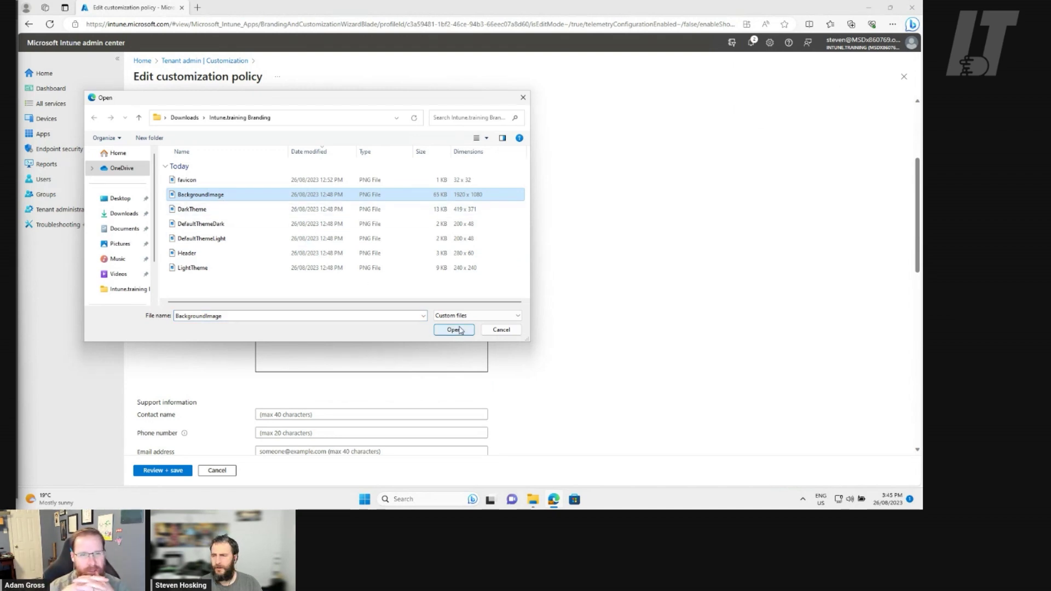
left_click(461, 329)
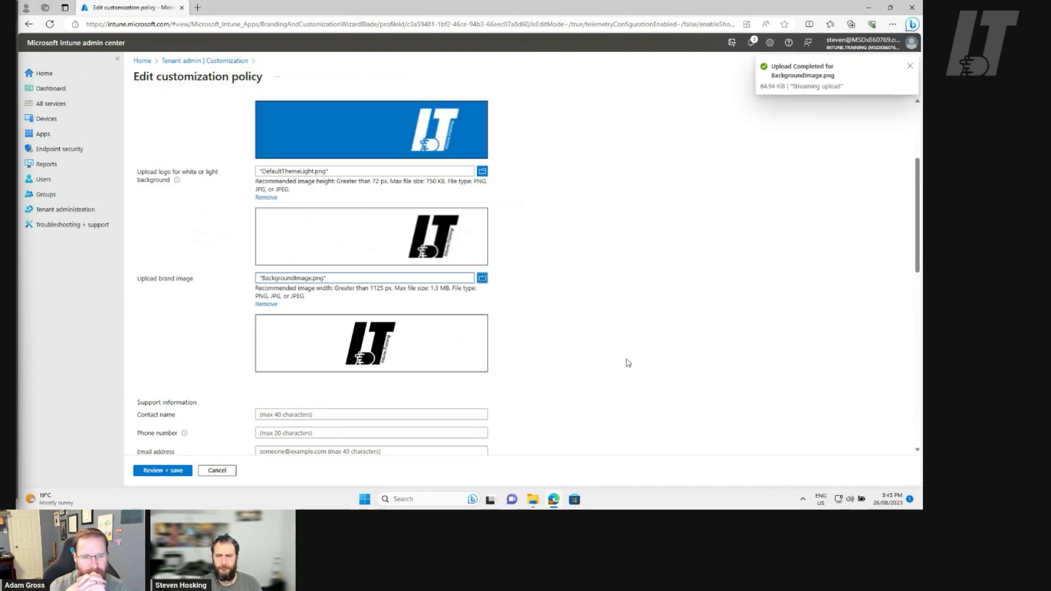
scroll(628, 363, "down", 5)
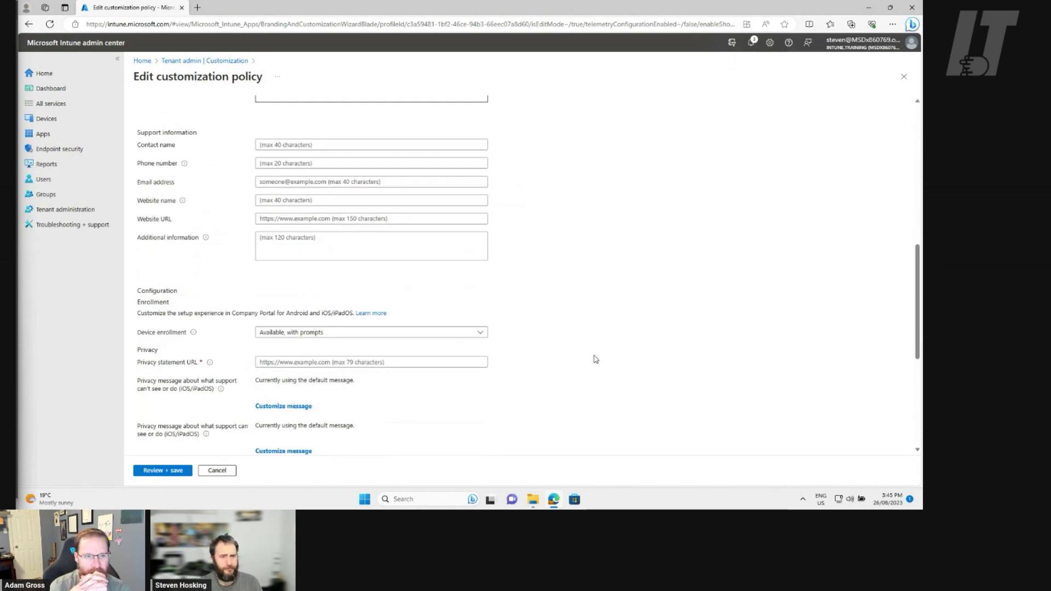
scroll(584, 333, "up", 1)
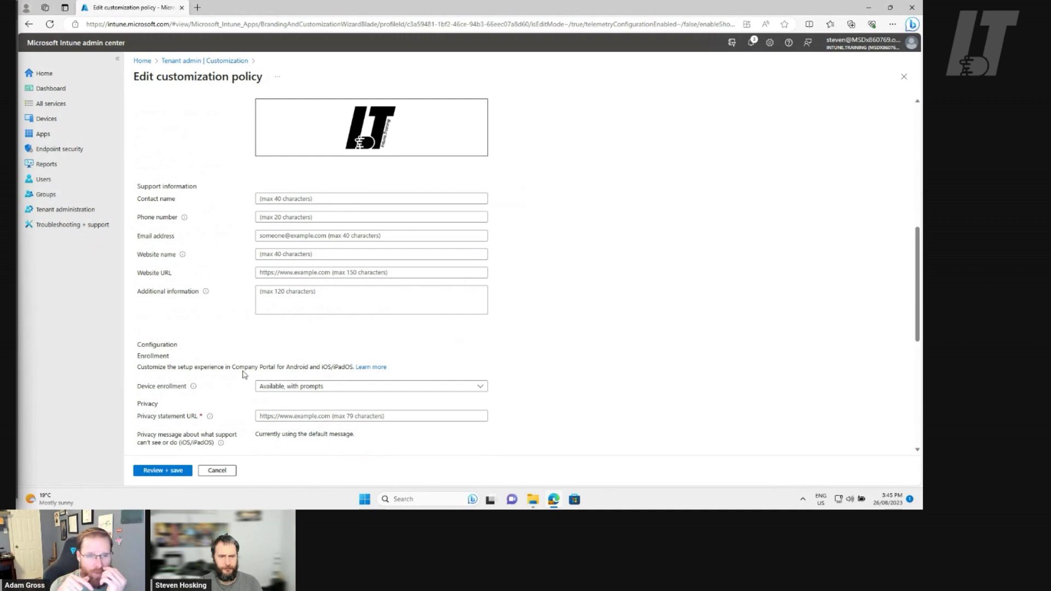
mouse_move(211, 420)
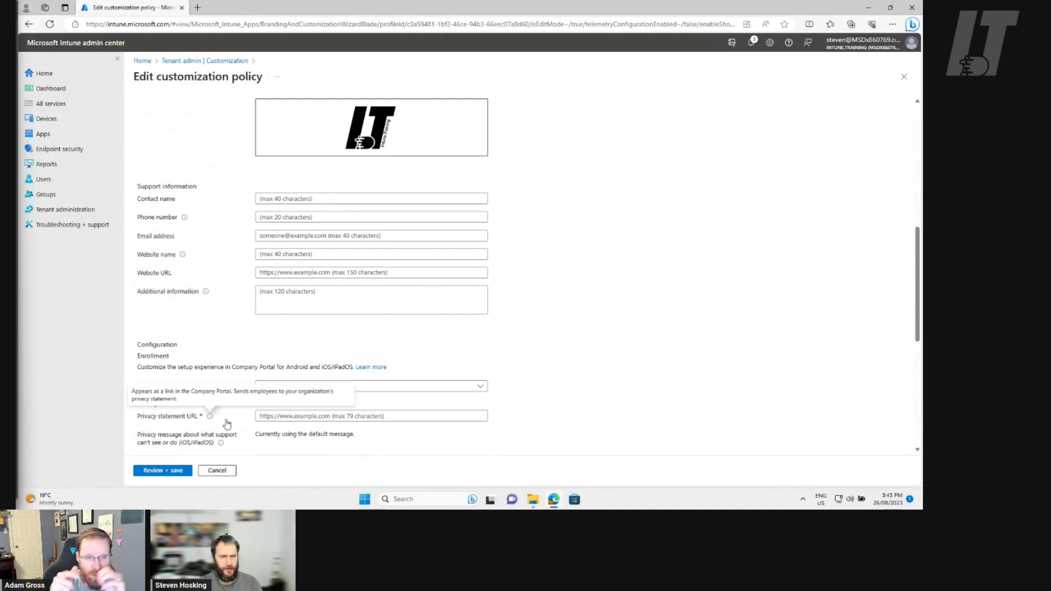
scroll(582, 413, "down", 4)
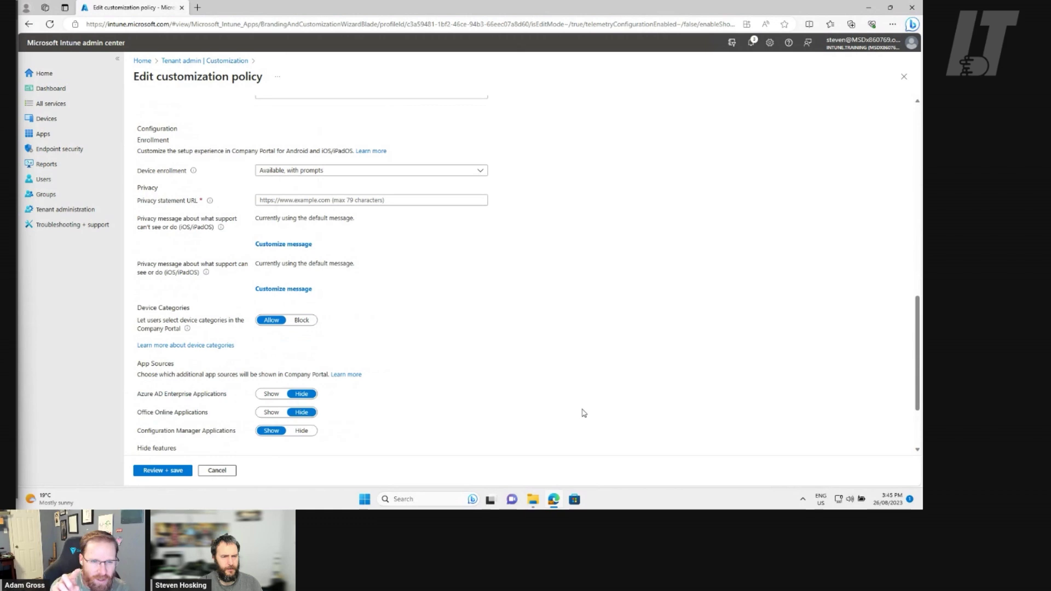
scroll(584, 413, "up", 3)
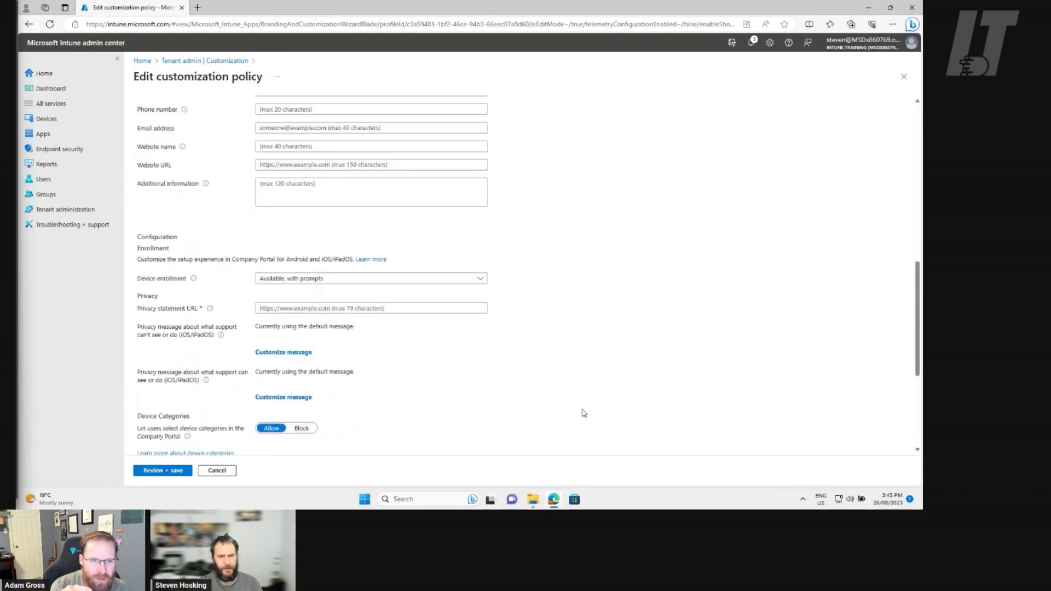
left_click(141, 310)
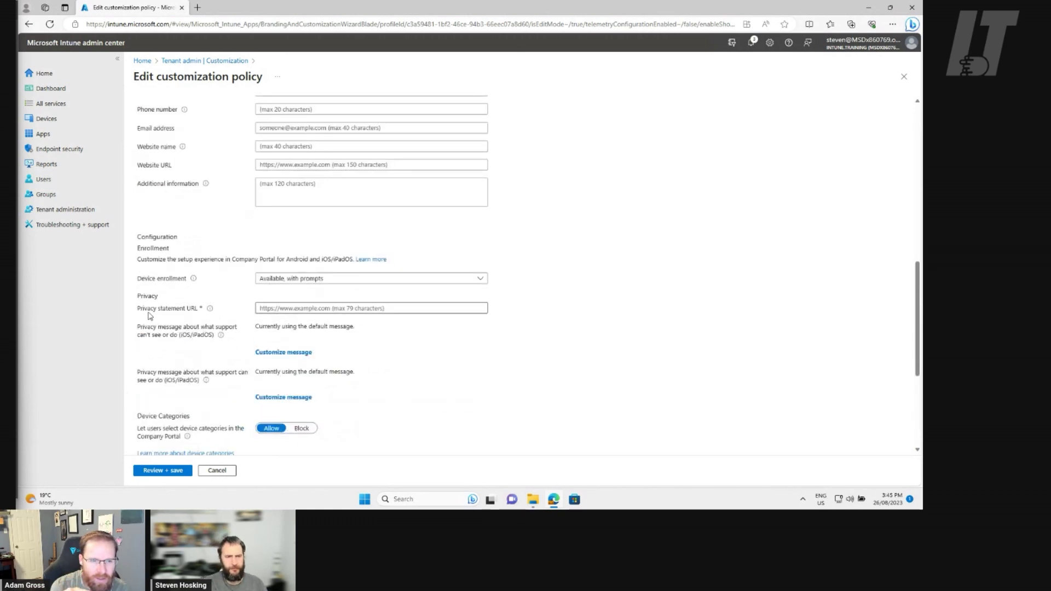
key("ctrl+plus")
key("ctrl+plus")
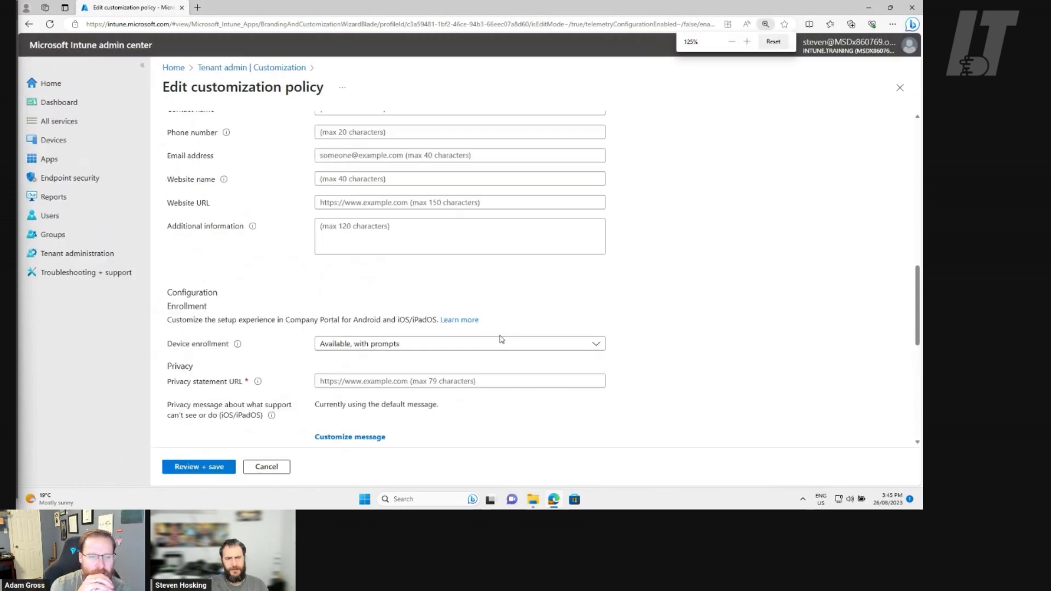
scroll(720, 269, "down", 6)
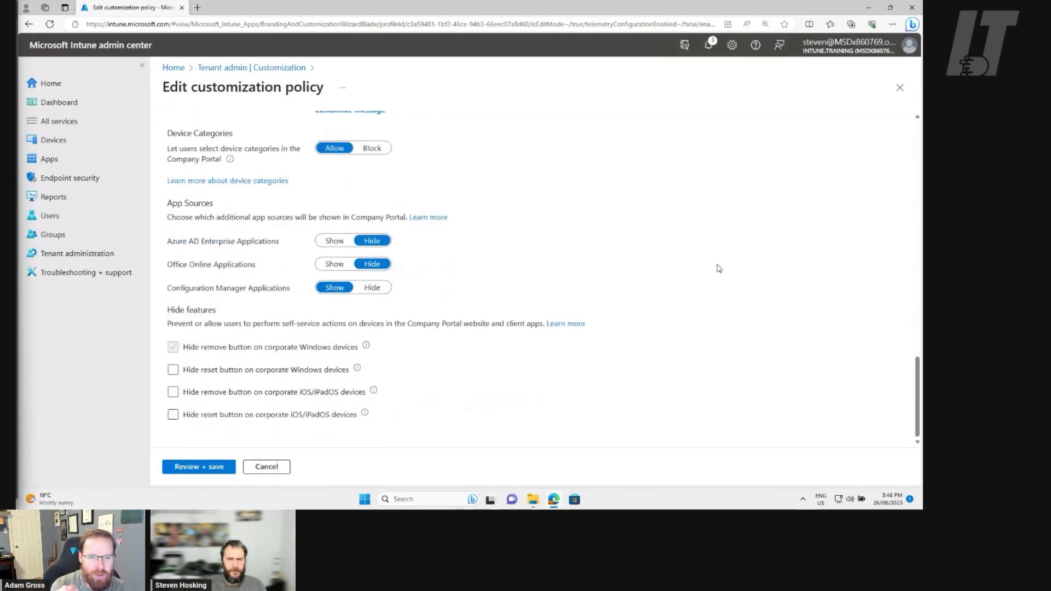
scroll(721, 281, "up", 15)
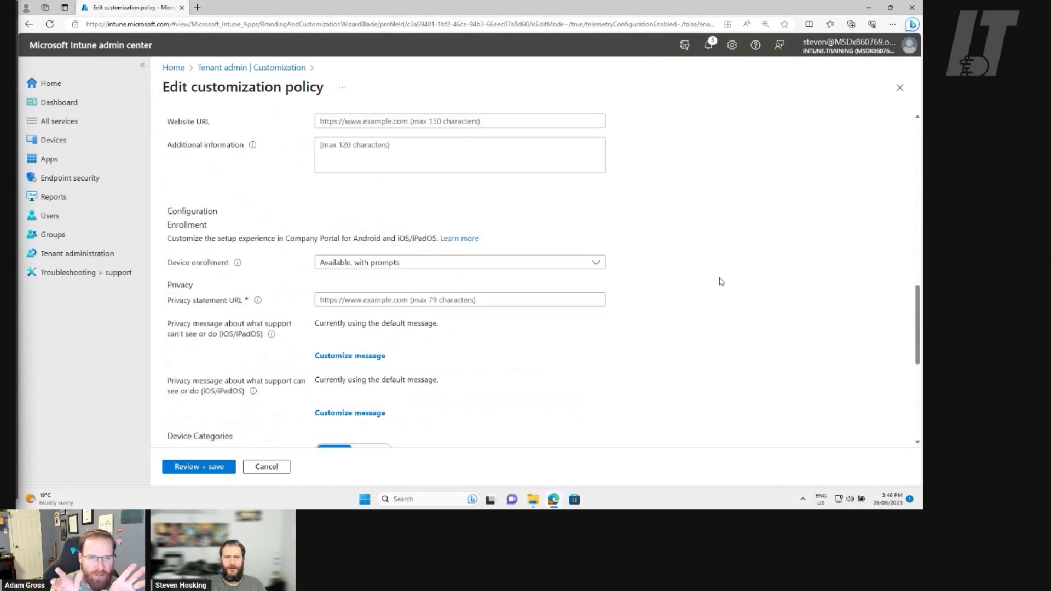
scroll(721, 282, "up", 8)
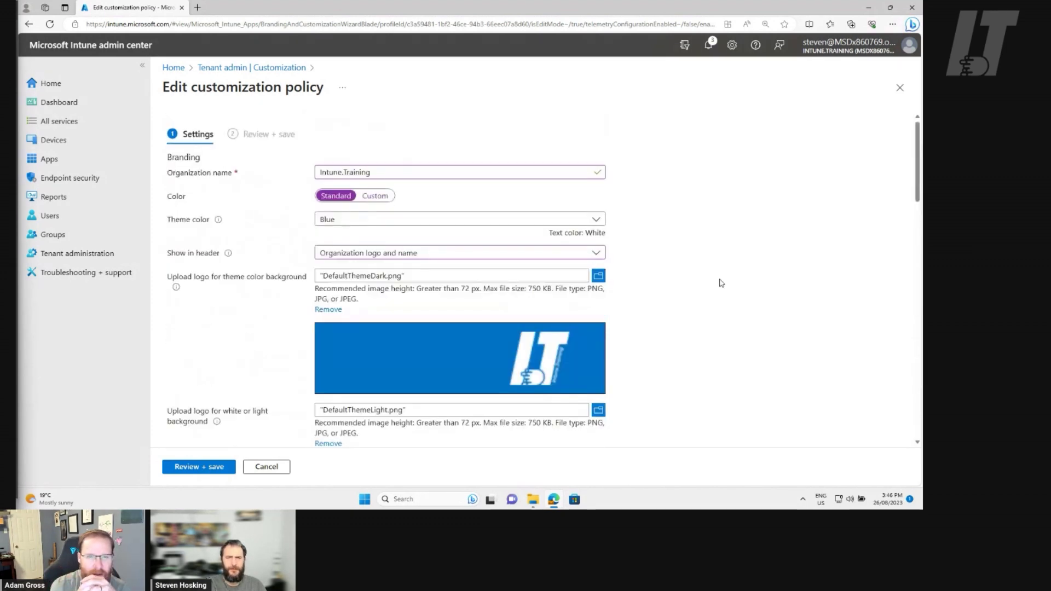
scroll(721, 282, "down", 20)
scroll(721, 282, "up", 12)
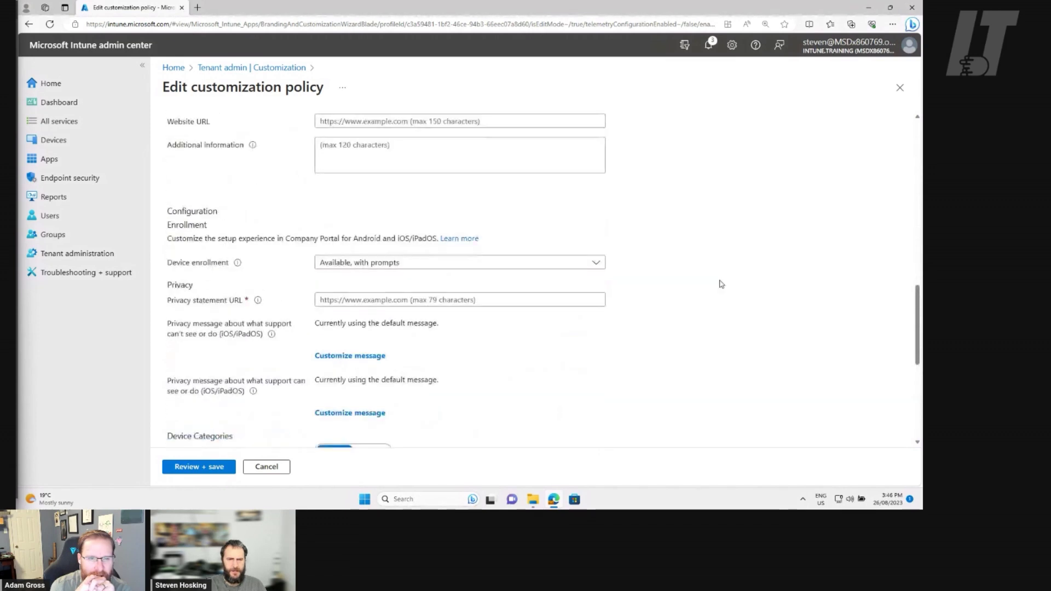
left_click_drag(172, 353, 248, 353)
left_click(248, 353)
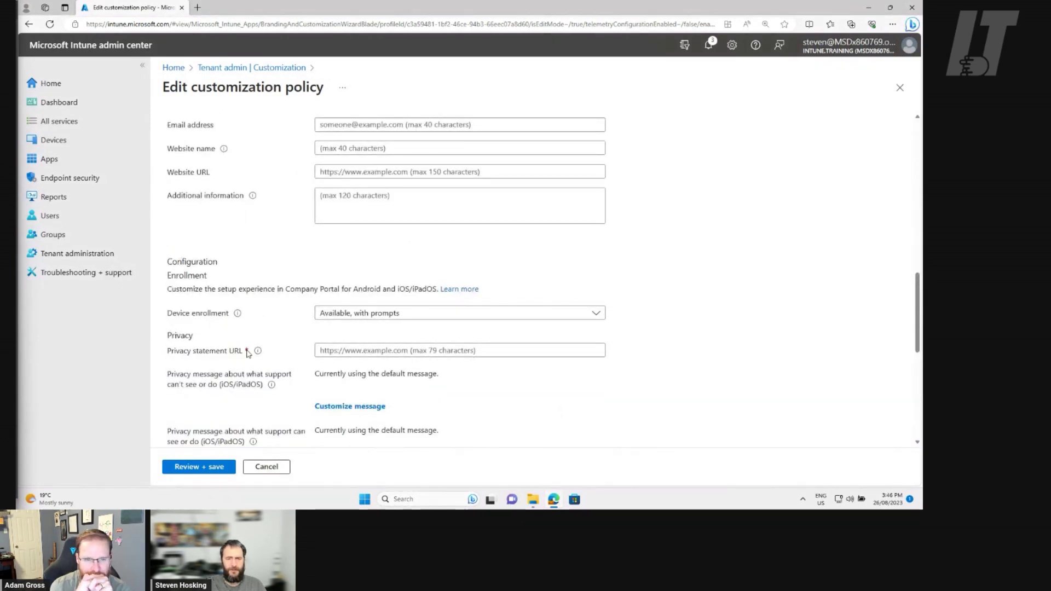
left_click(443, 353)
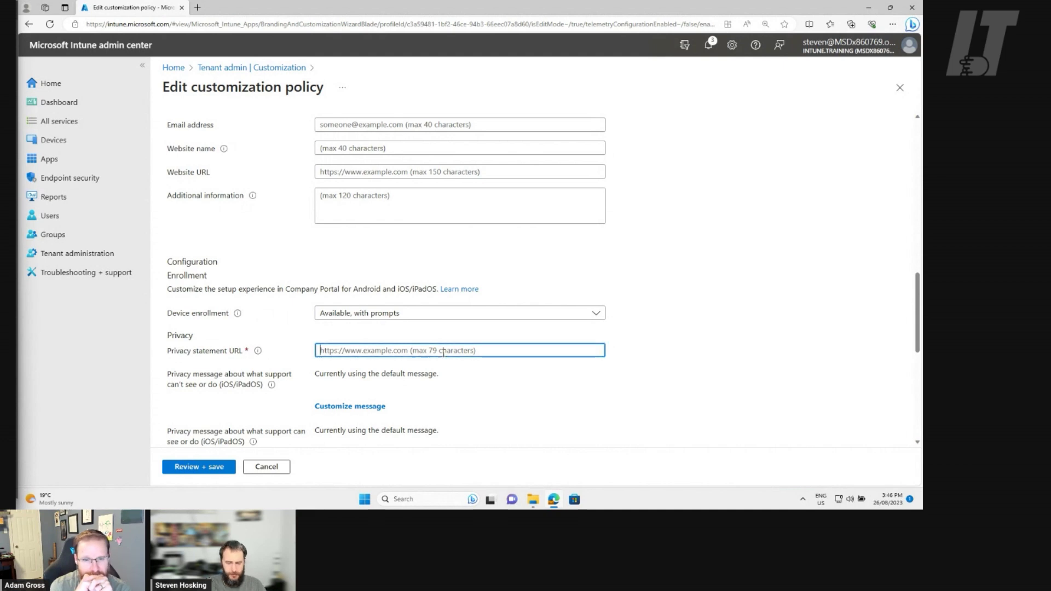
type("https://")
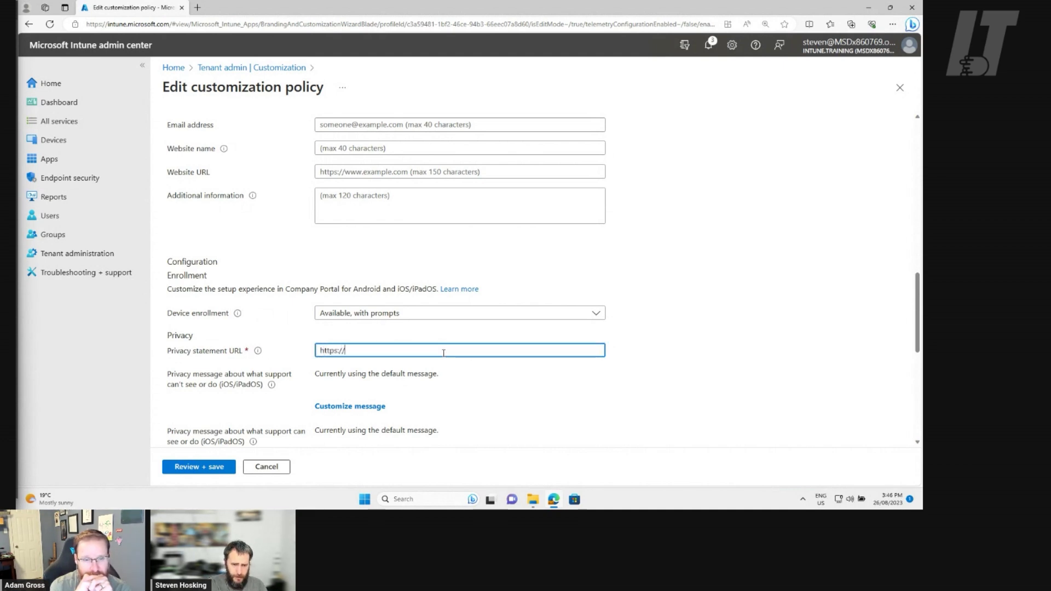
type("ww")
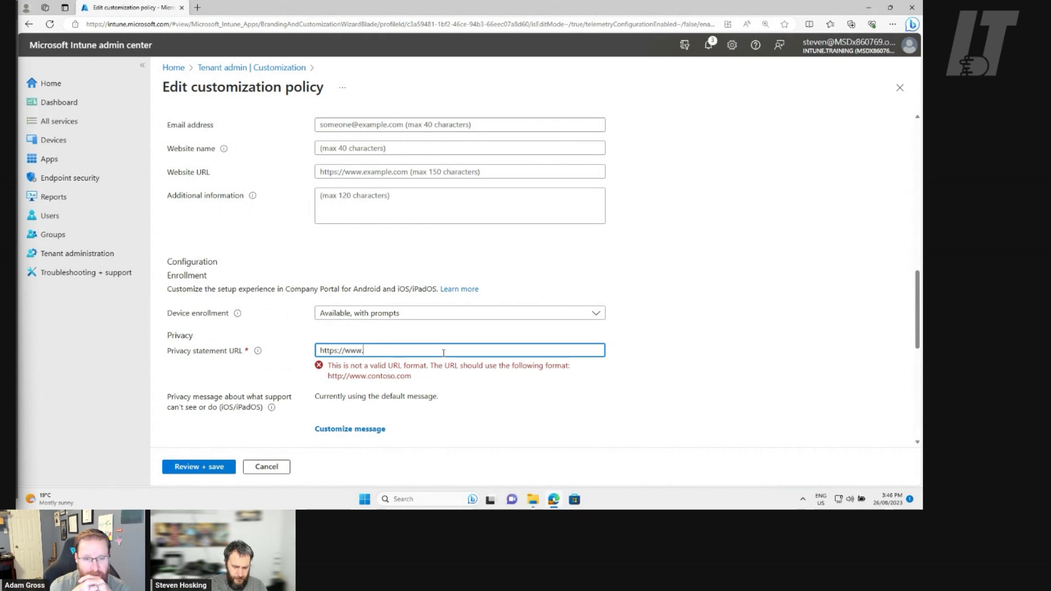
type("w.")
key("BackSpace")
key("BackSpace")
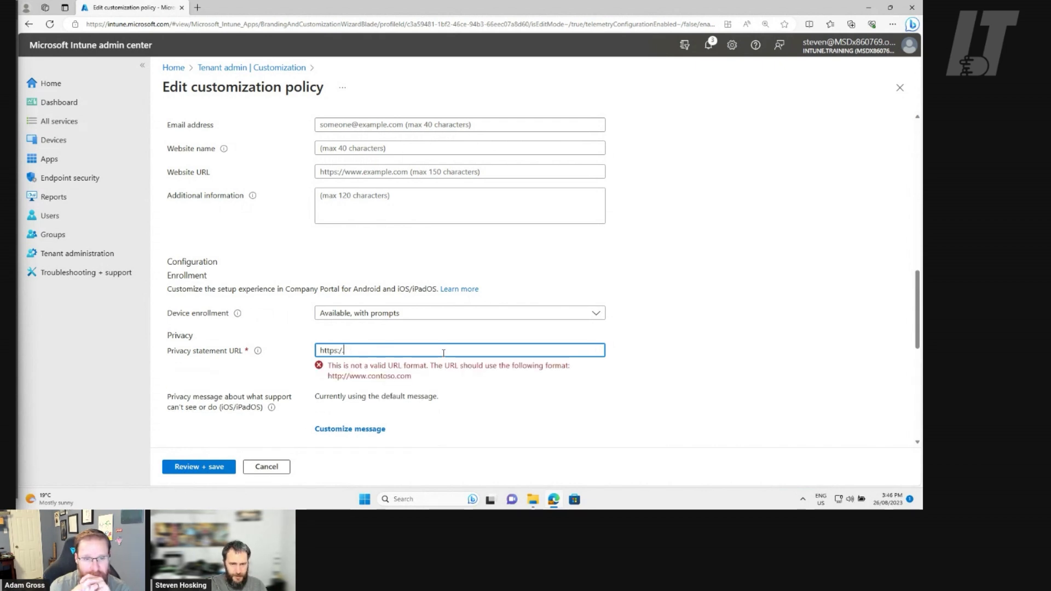
type("/intune.training")
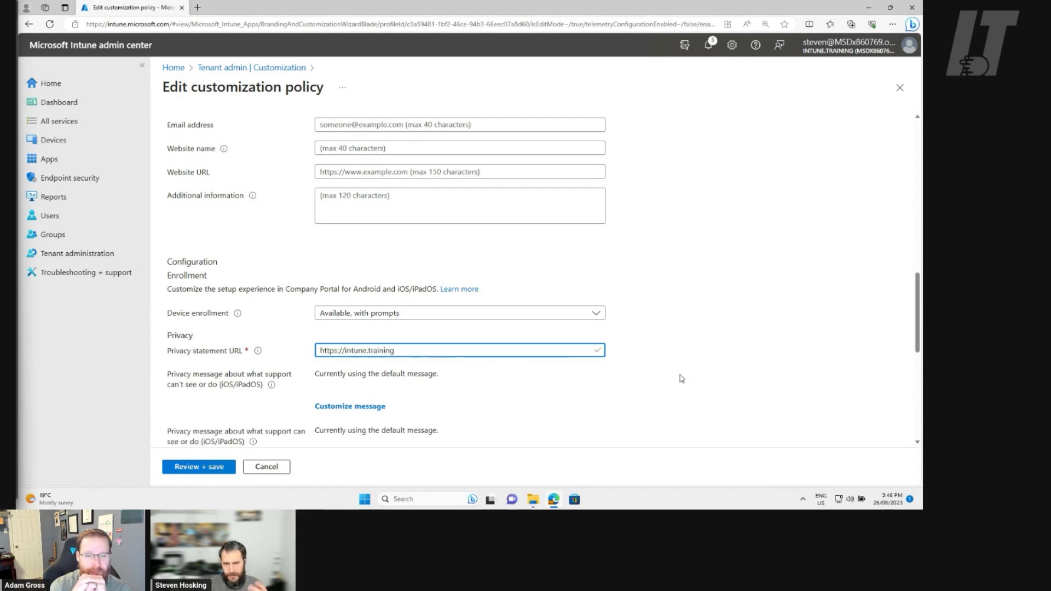
left_click(739, 365)
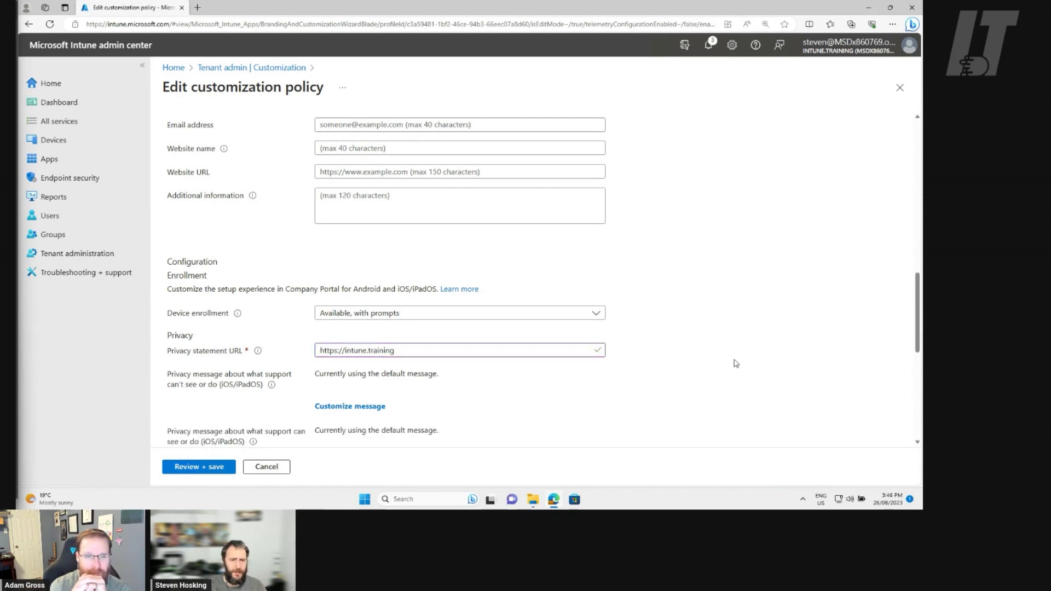
Adjust the Hide features options for corporate iOS/iPadOS and Windows devices, then review the policy
scroll(732, 364, "down", 3)
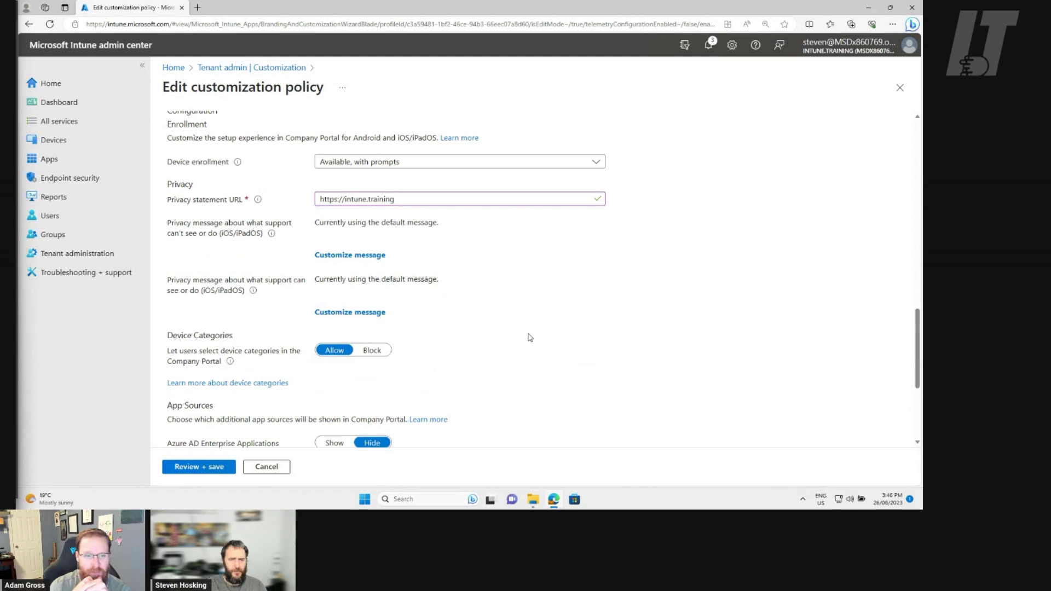
scroll(581, 387, "up", 1)
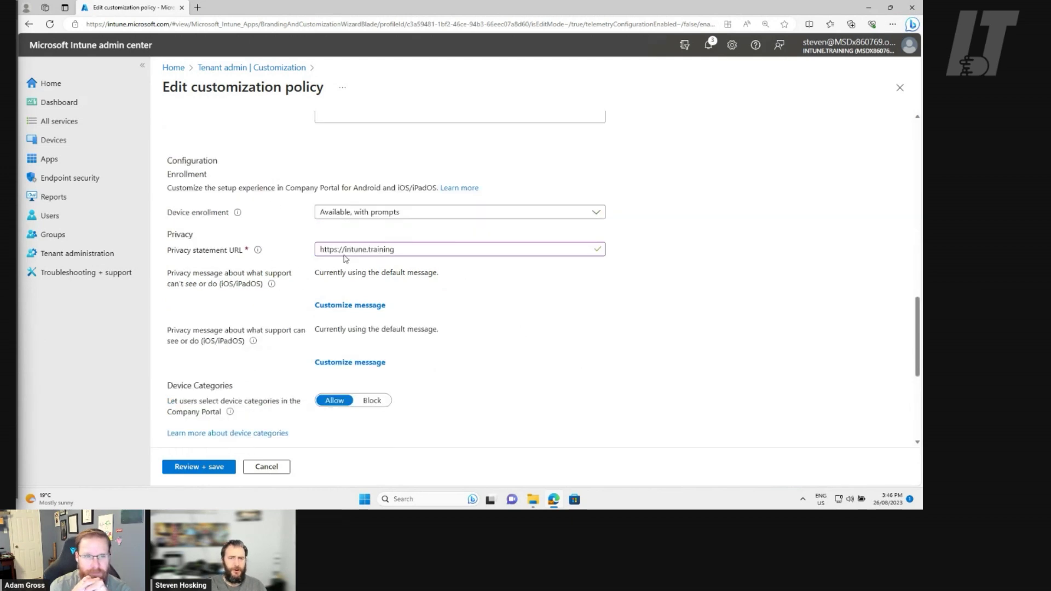
left_click(442, 215)
left_click(674, 246)
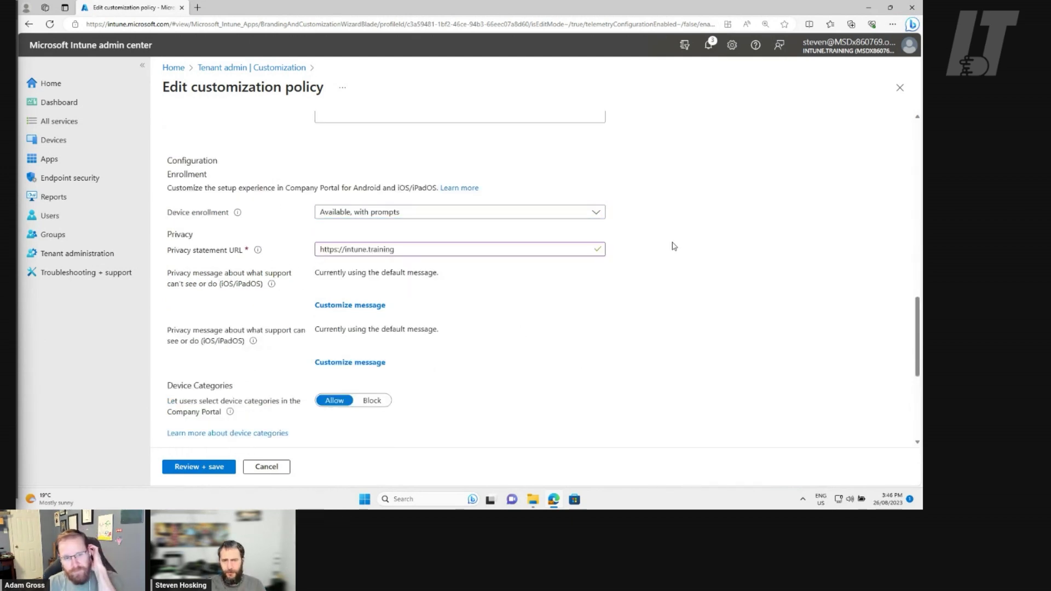
scroll(673, 246, "down", 4)
scroll(673, 246, "down", 1)
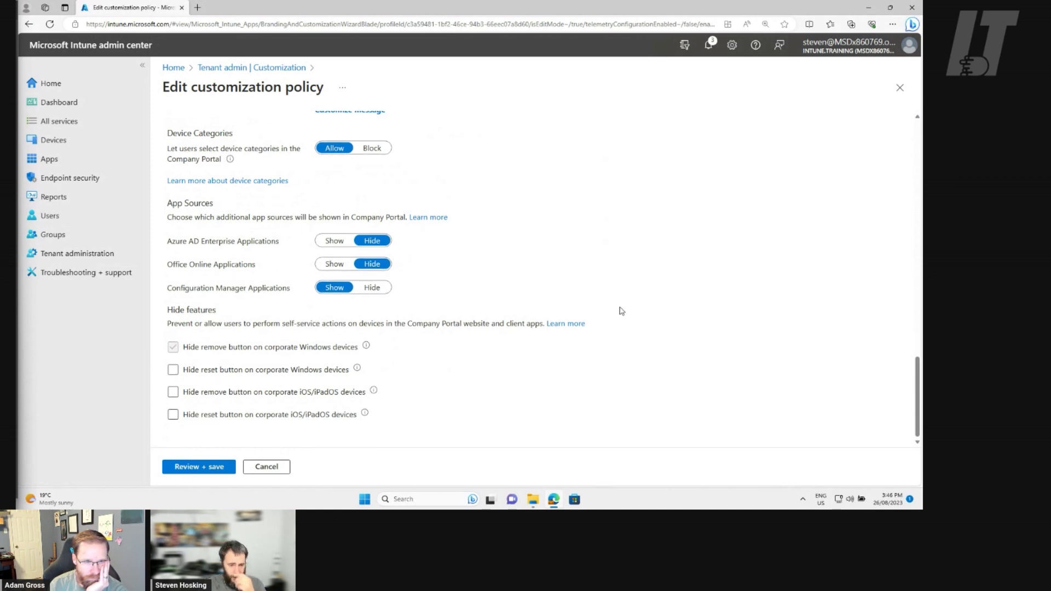
left_click(219, 392)
left_click(208, 410)
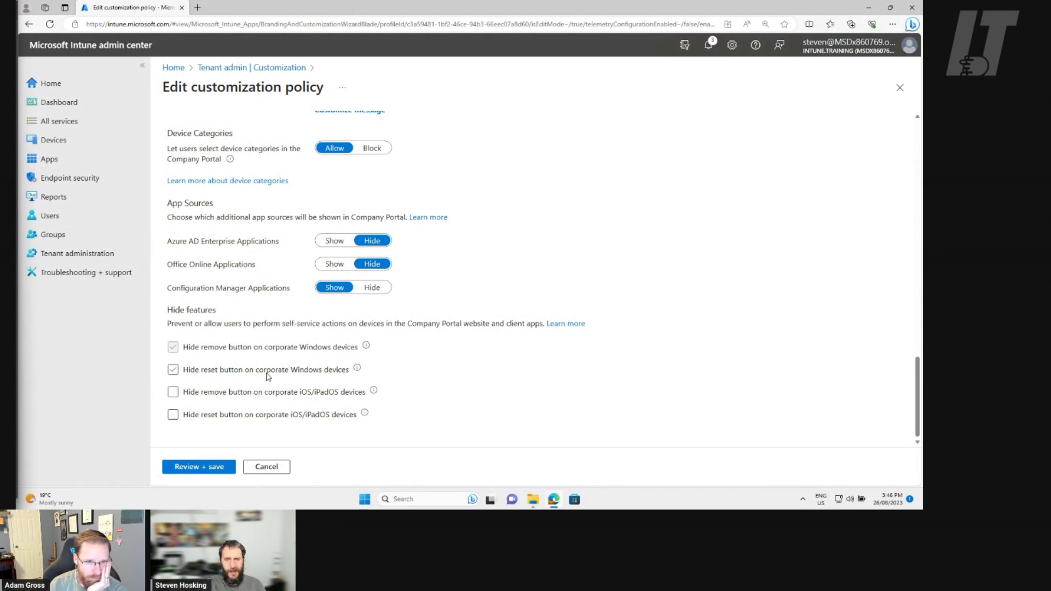
left_click(418, 371)
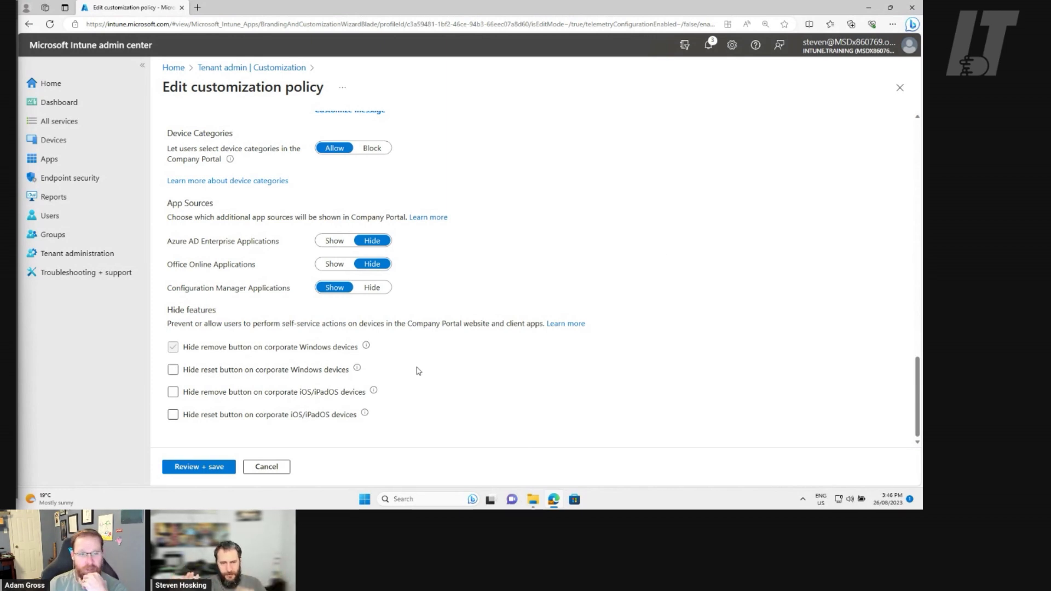
left_click(185, 468)
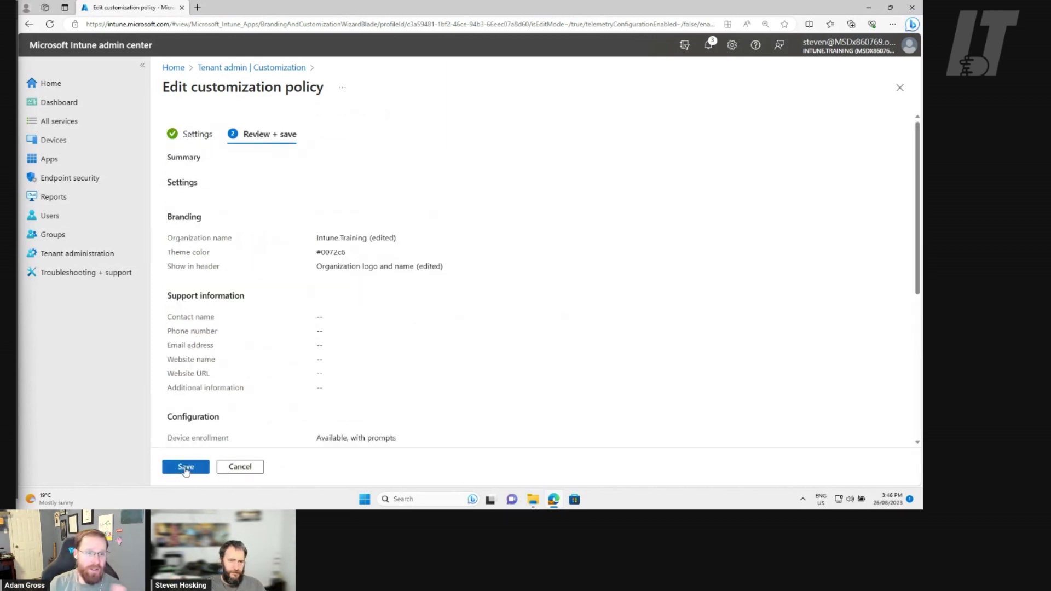
Save the edited default customization policy
scroll(510, 372, "down", 5)
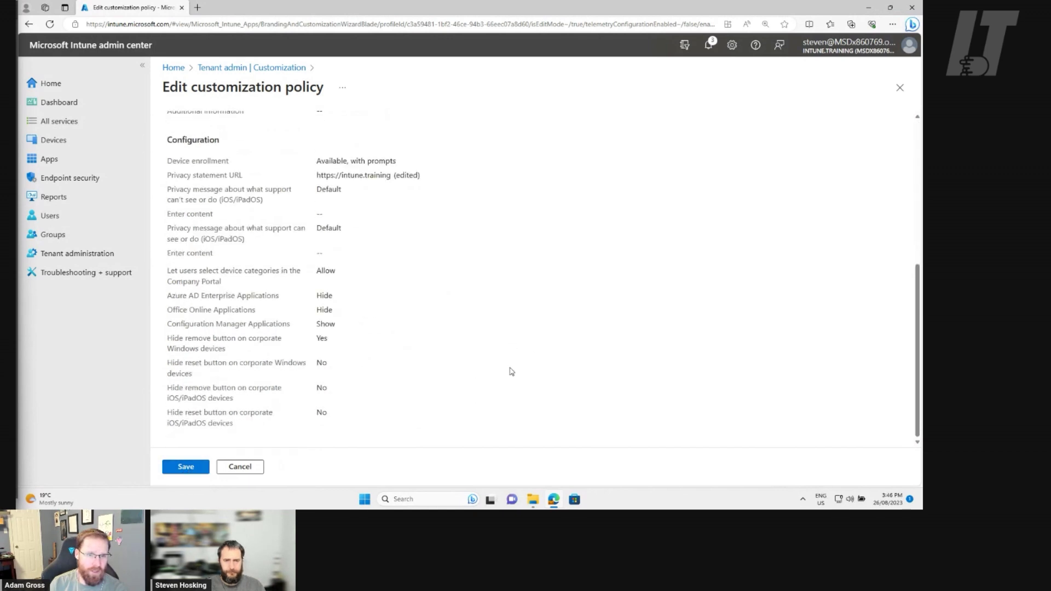
scroll(492, 377, "up", 5)
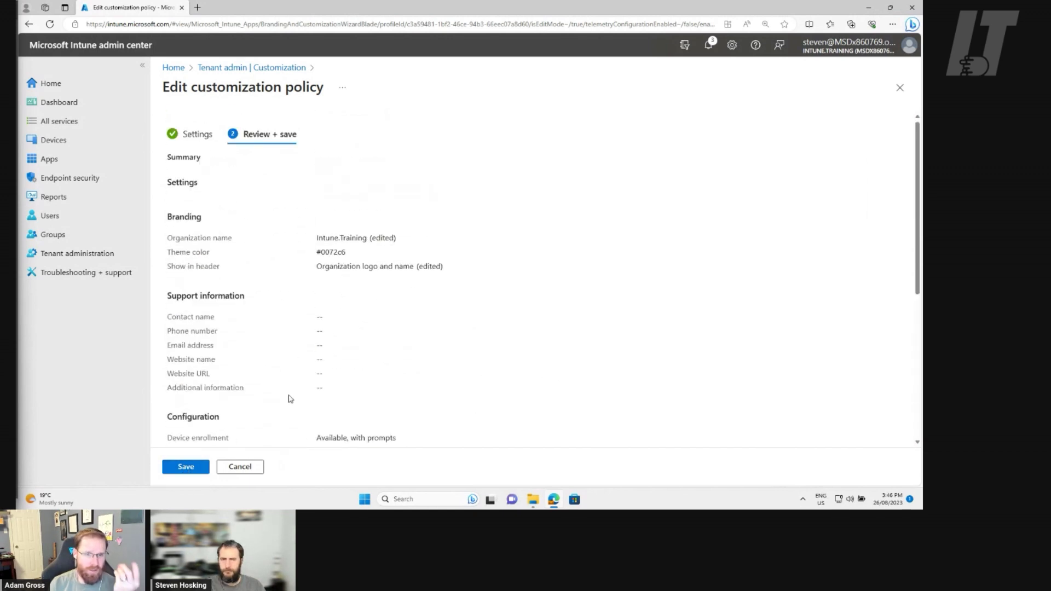
left_click(187, 467)
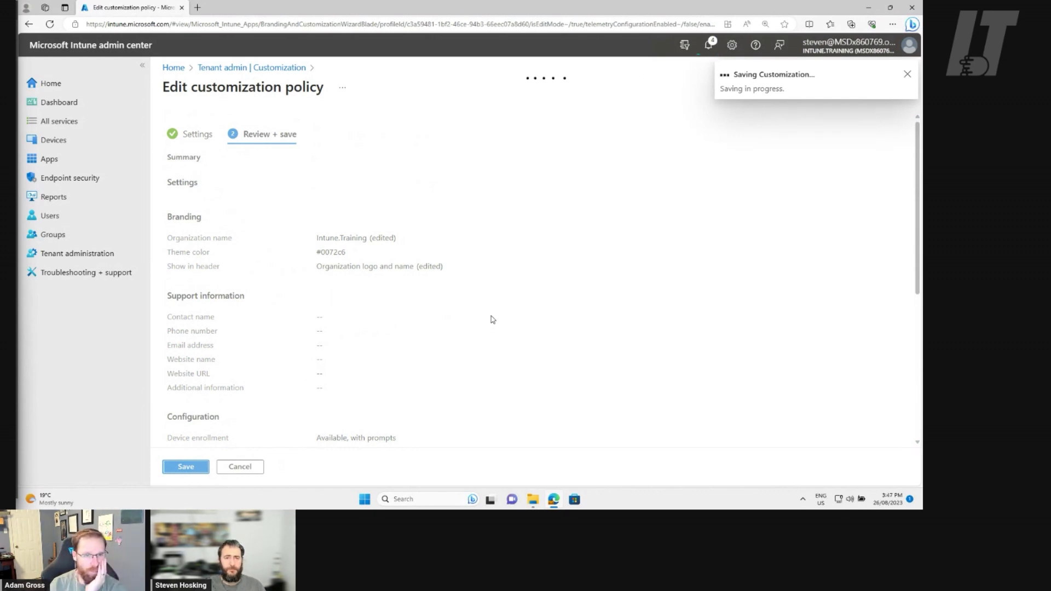
Preview the customization on the Company Portal website, signing in with the work account
scroll(513, 330, "down", 5)
scroll(513, 330, "down", 2)
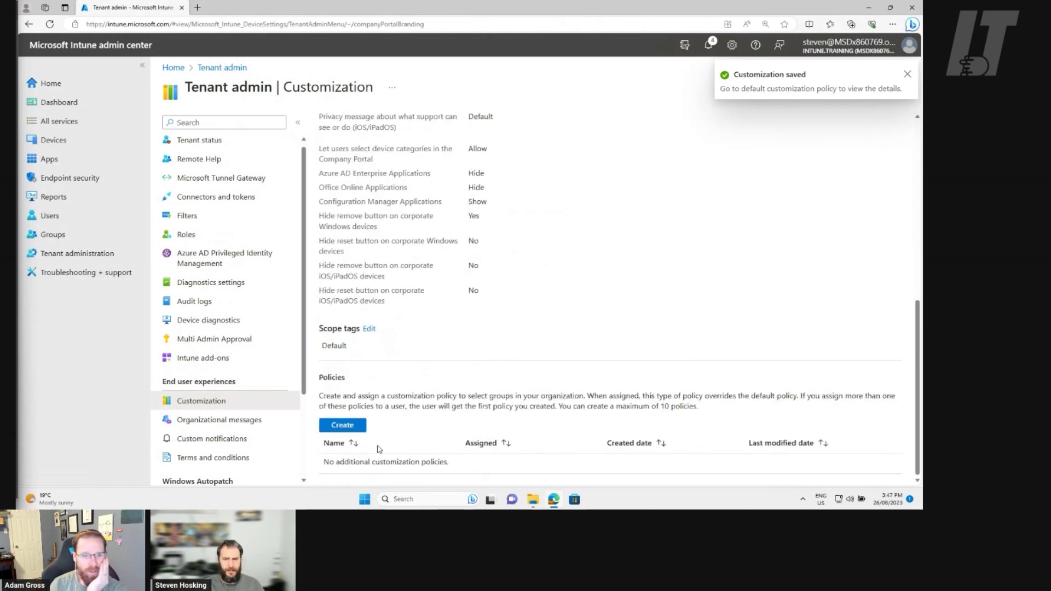
left_click(354, 427)
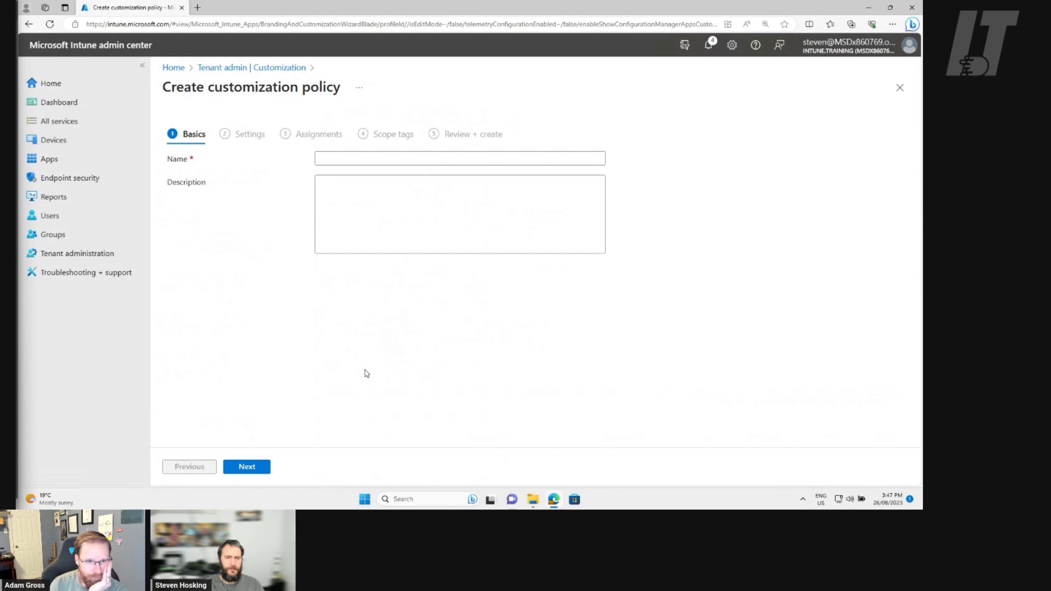
left_click(899, 87)
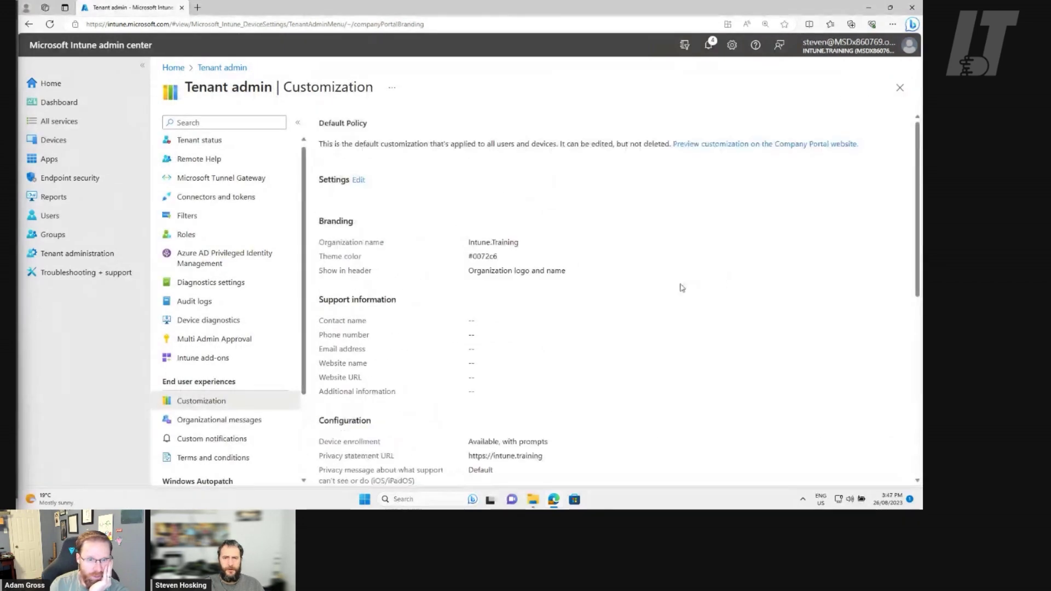
left_click(740, 144)
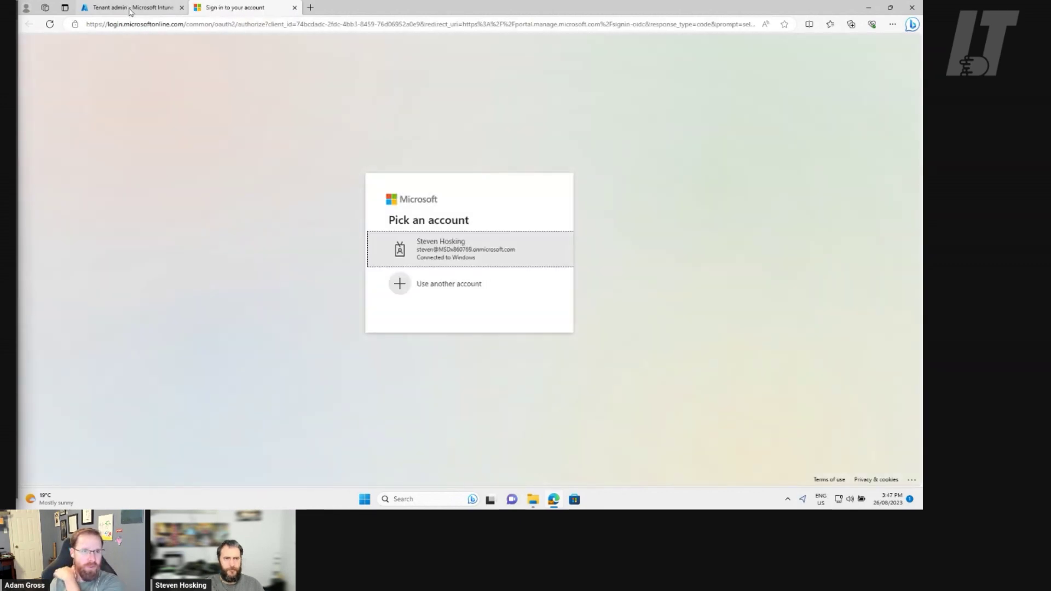
left_click(130, 10)
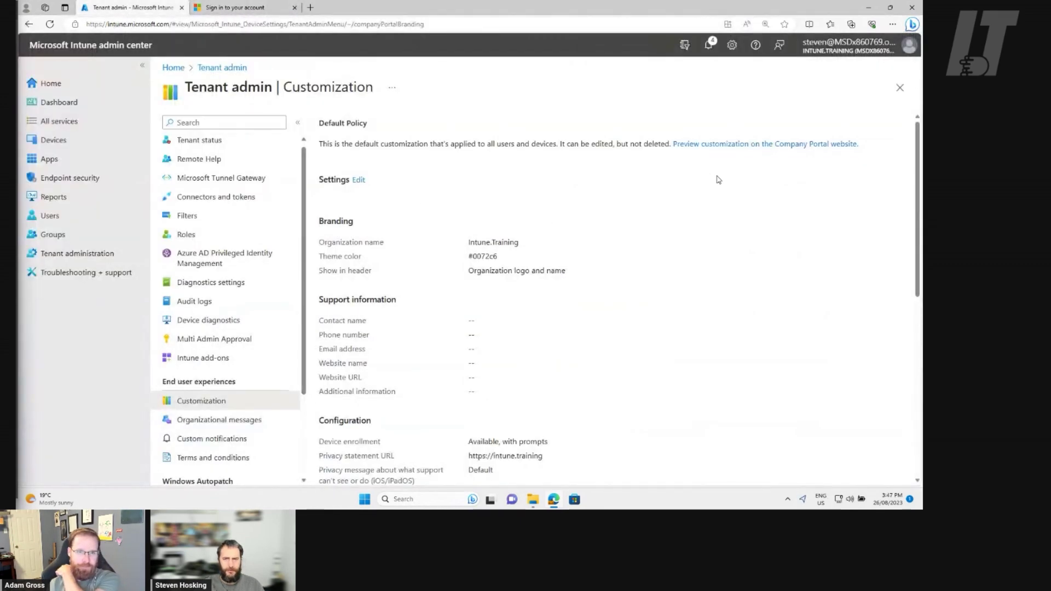
left_click(755, 145)
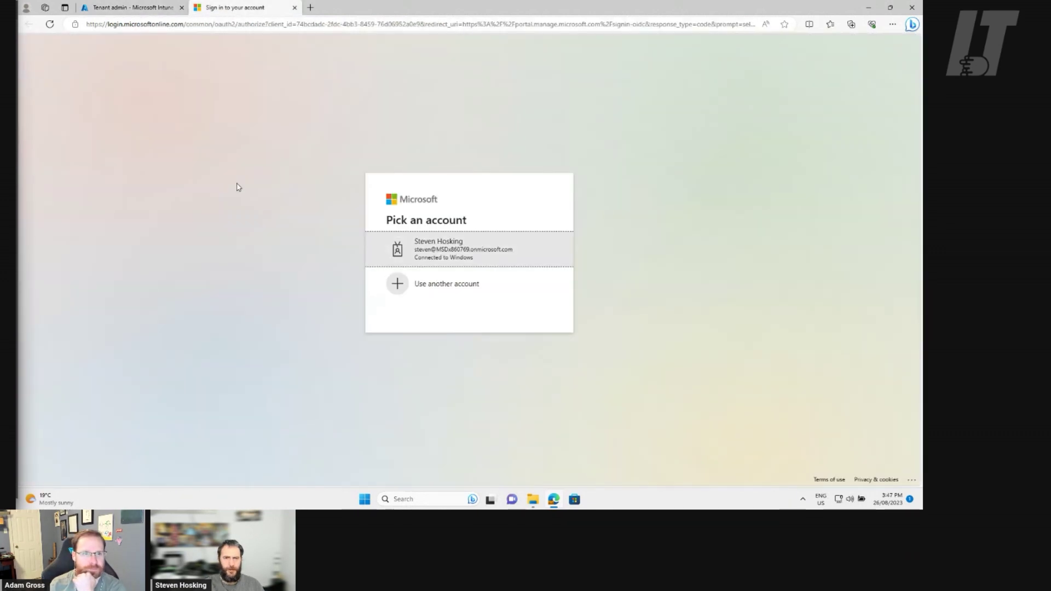
left_click(474, 256)
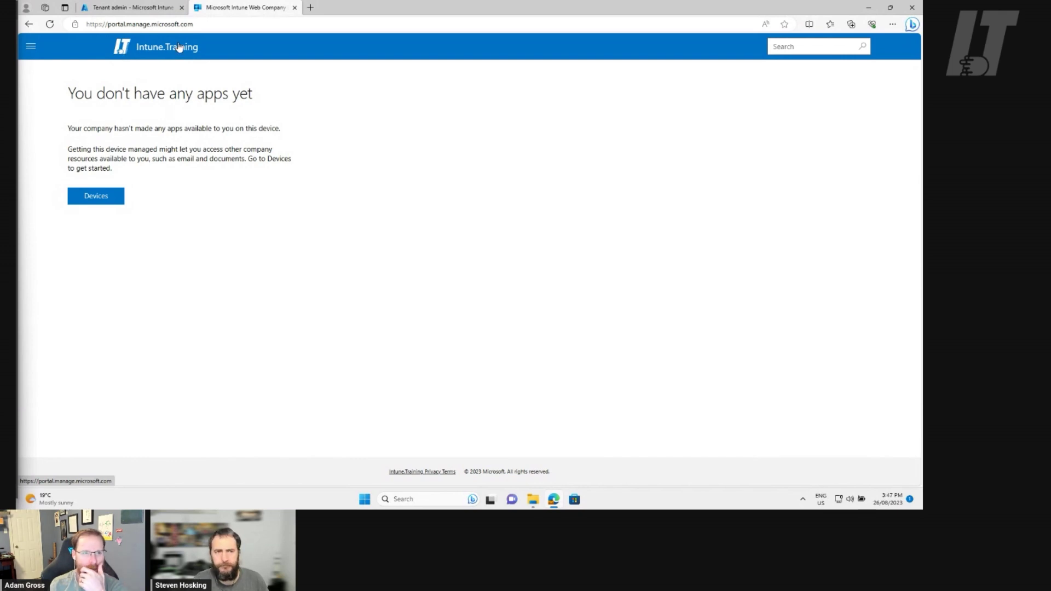
Check the Intune.Training branding on the portal's My Profile and Helpdesk pages
left_click(32, 47)
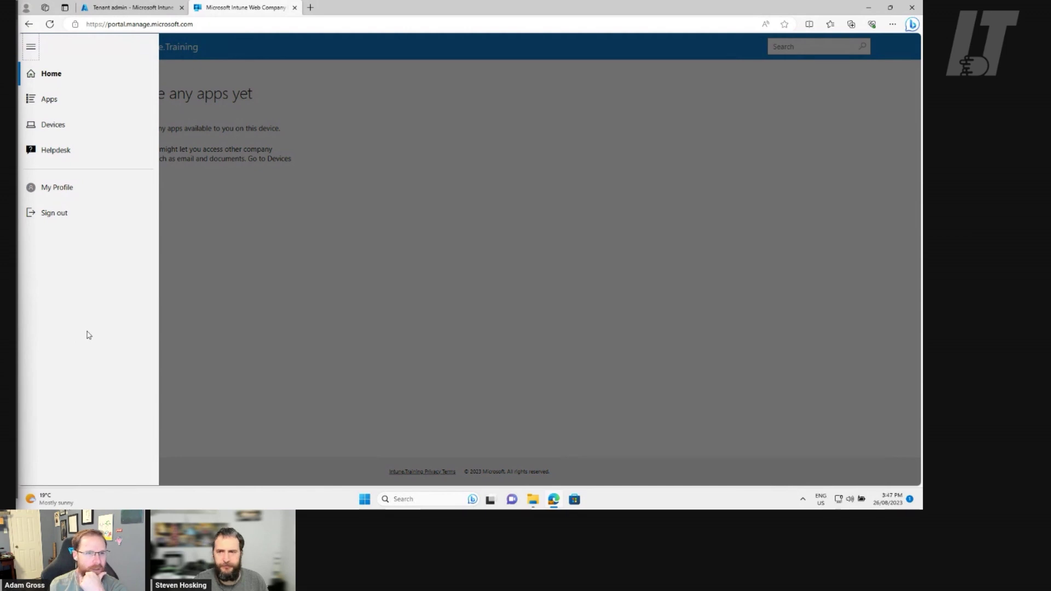
left_click(70, 189)
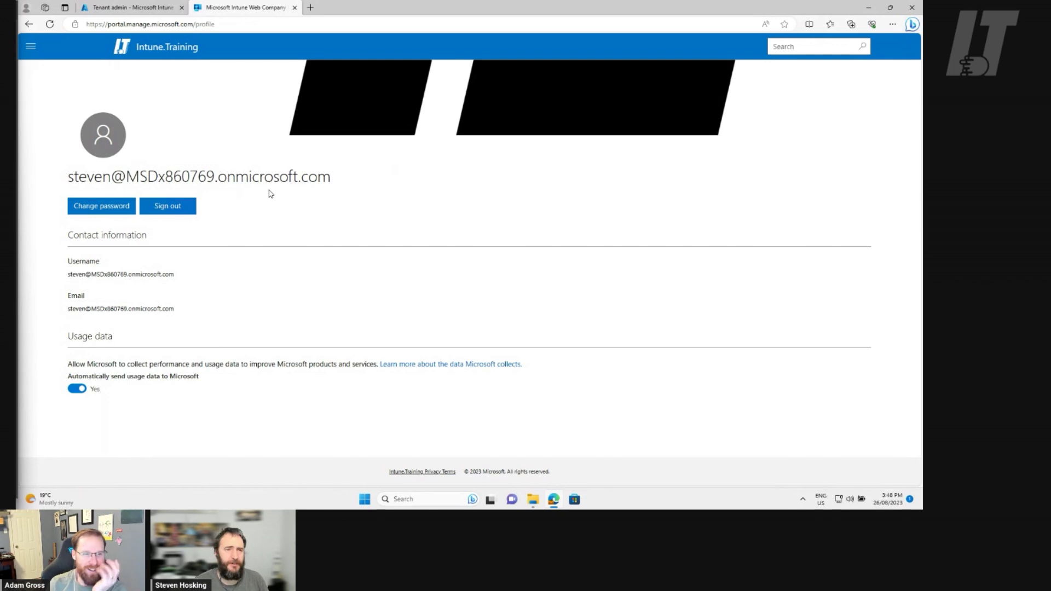
left_click(33, 47)
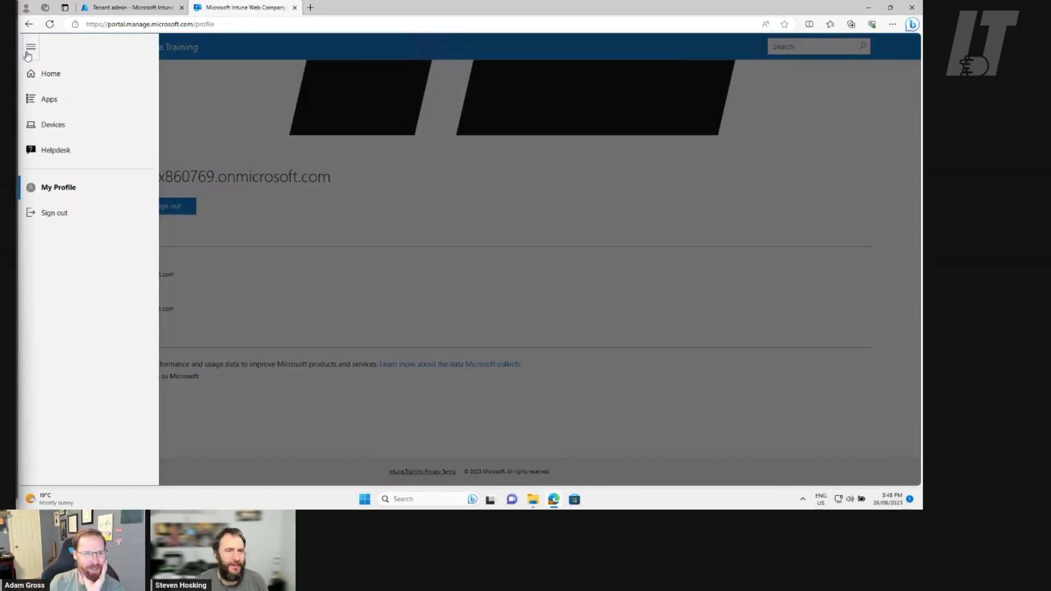
left_click(65, 153)
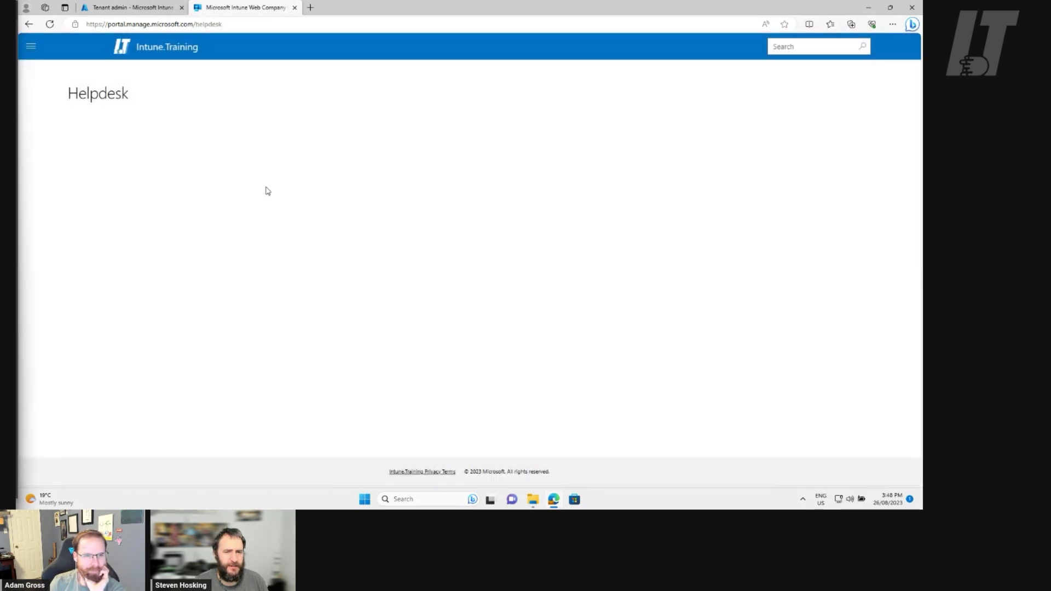
left_click(31, 47)
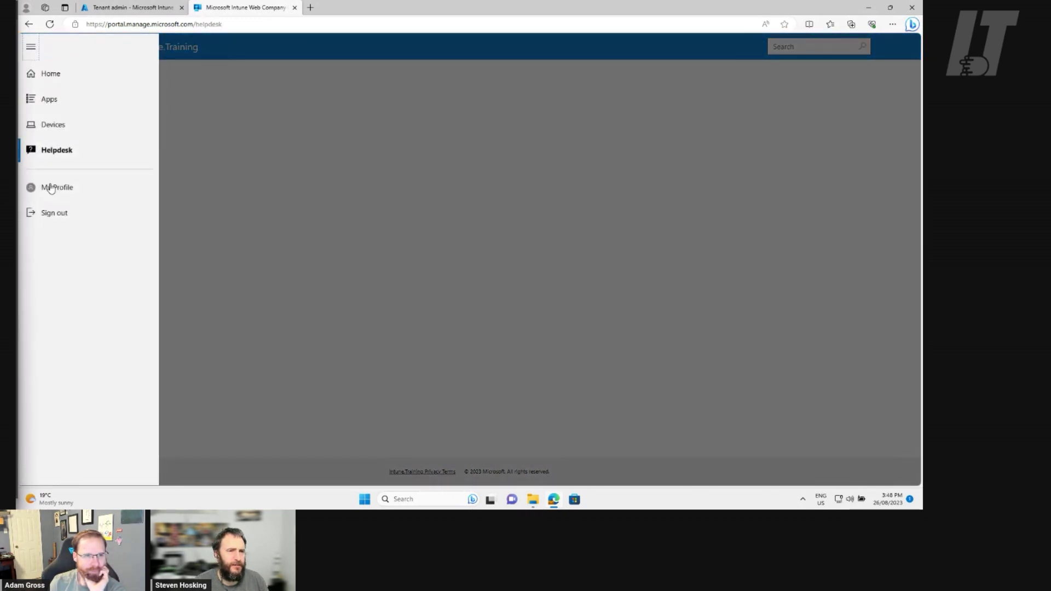
left_click(51, 186)
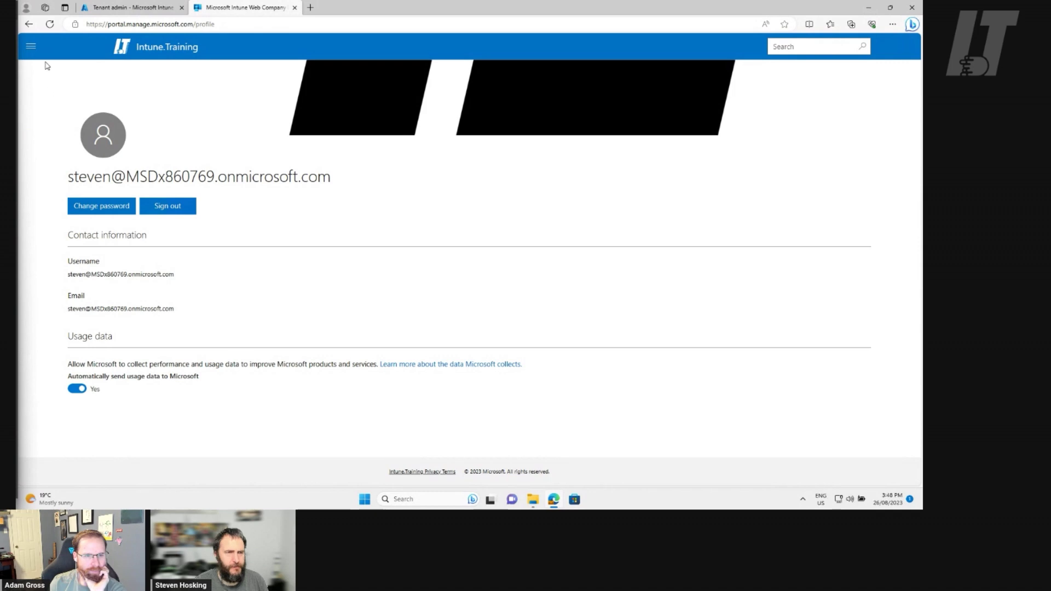
Open the Privacy Terms page and linked privacy policy, then close the preview tabs
left_click(412, 473)
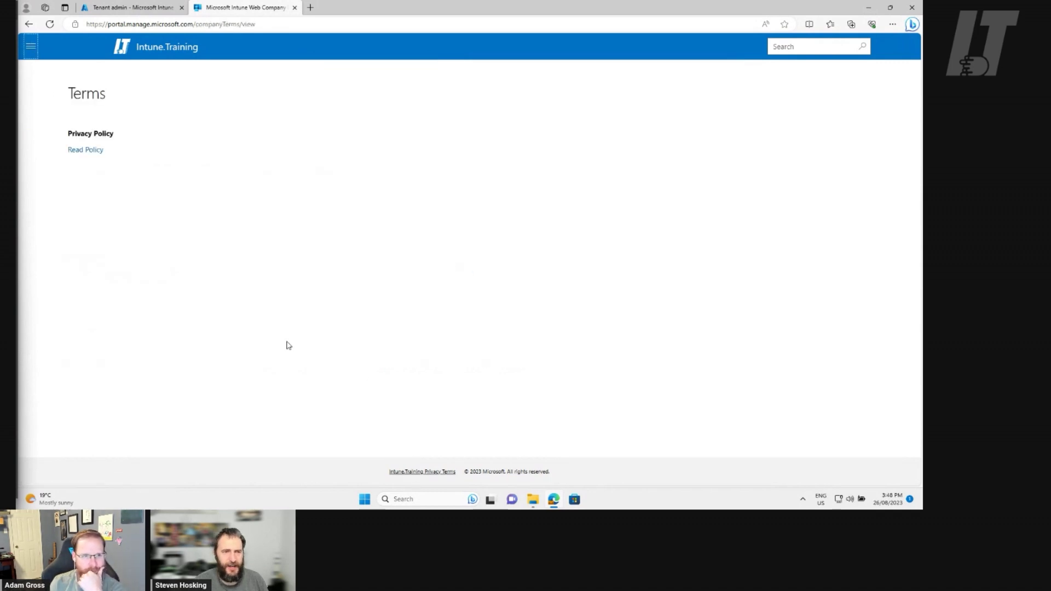
left_click(92, 149)
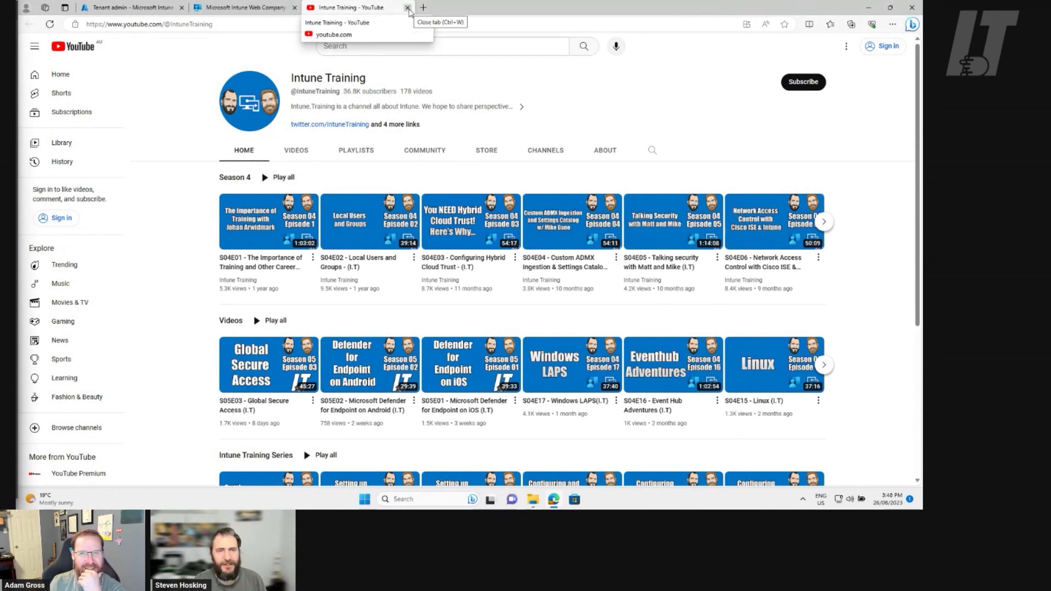
left_click(408, 7)
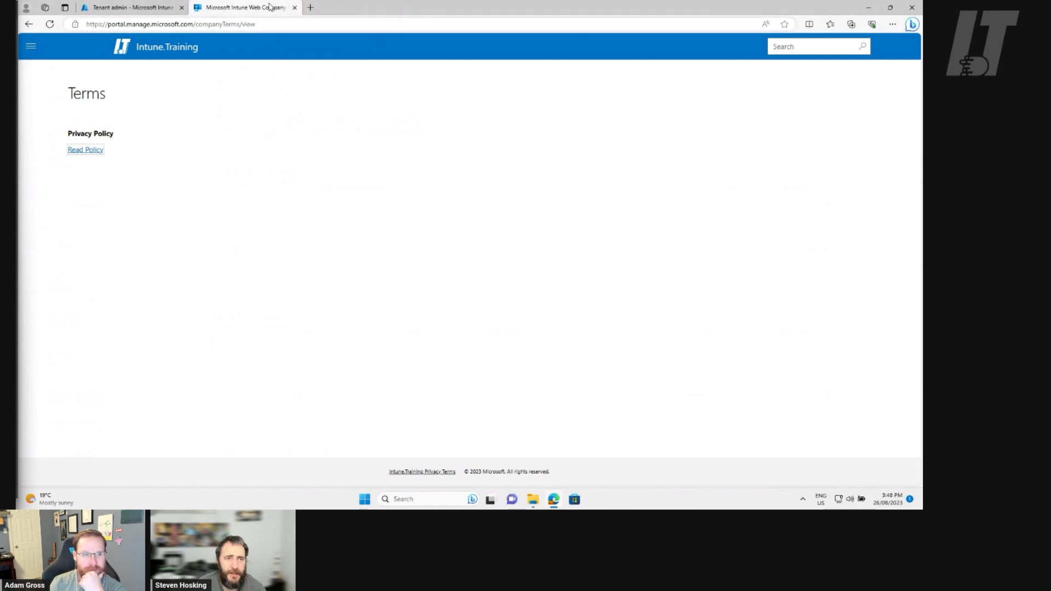
left_click(294, 7)
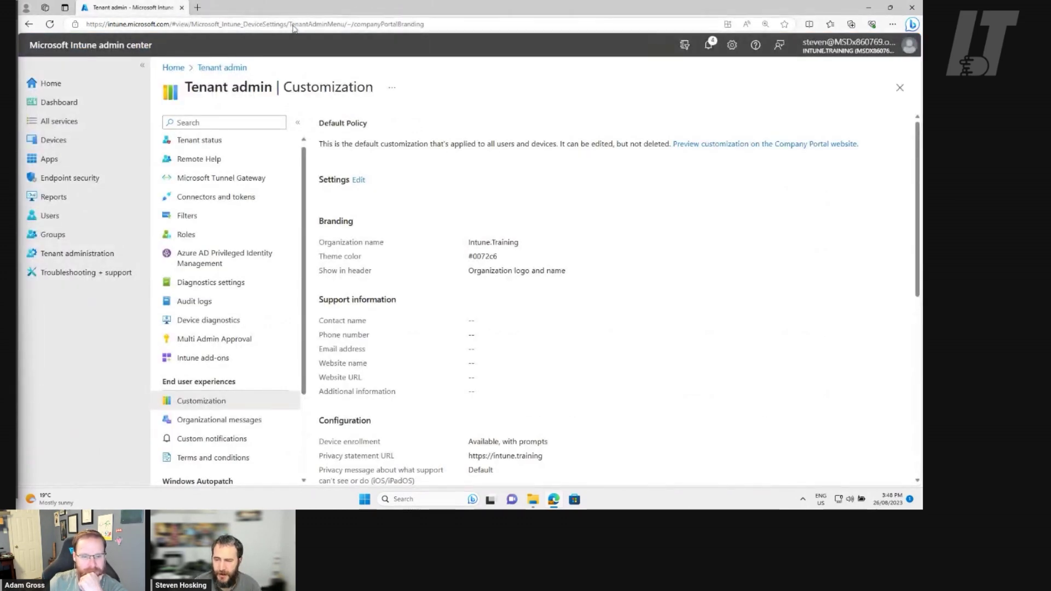